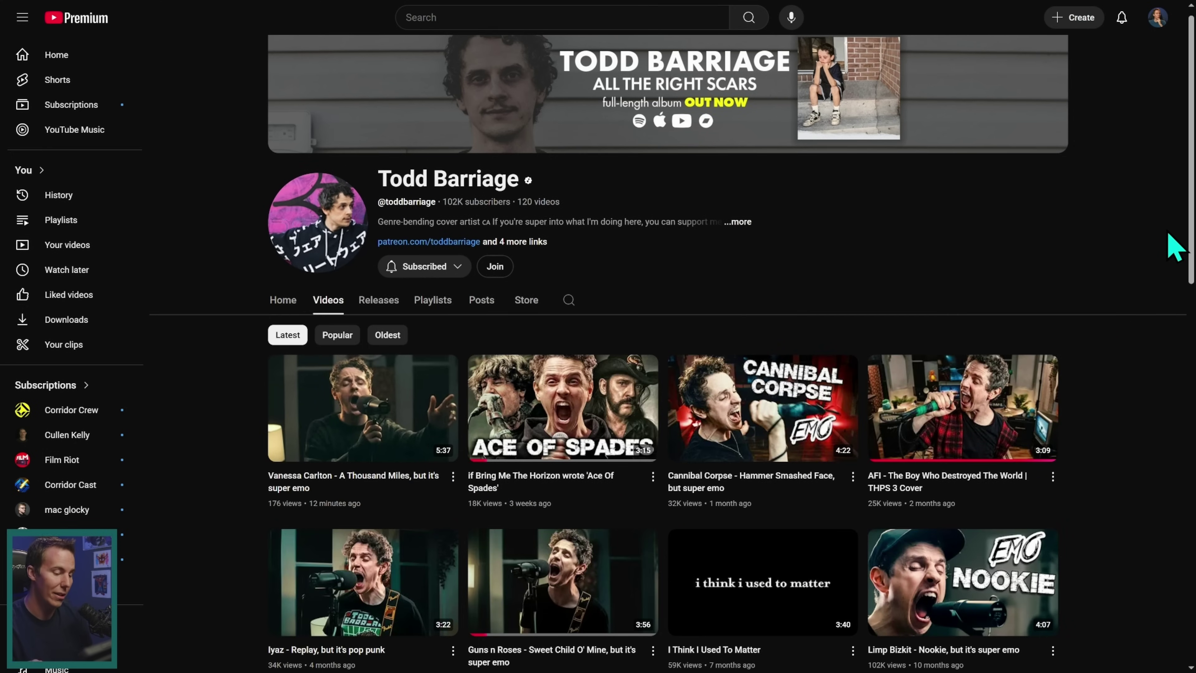
- Browse the cover artist's uploaded videos on the YouTube channel page and open one of them for playback
scroll(1168, 233, "down", 10)
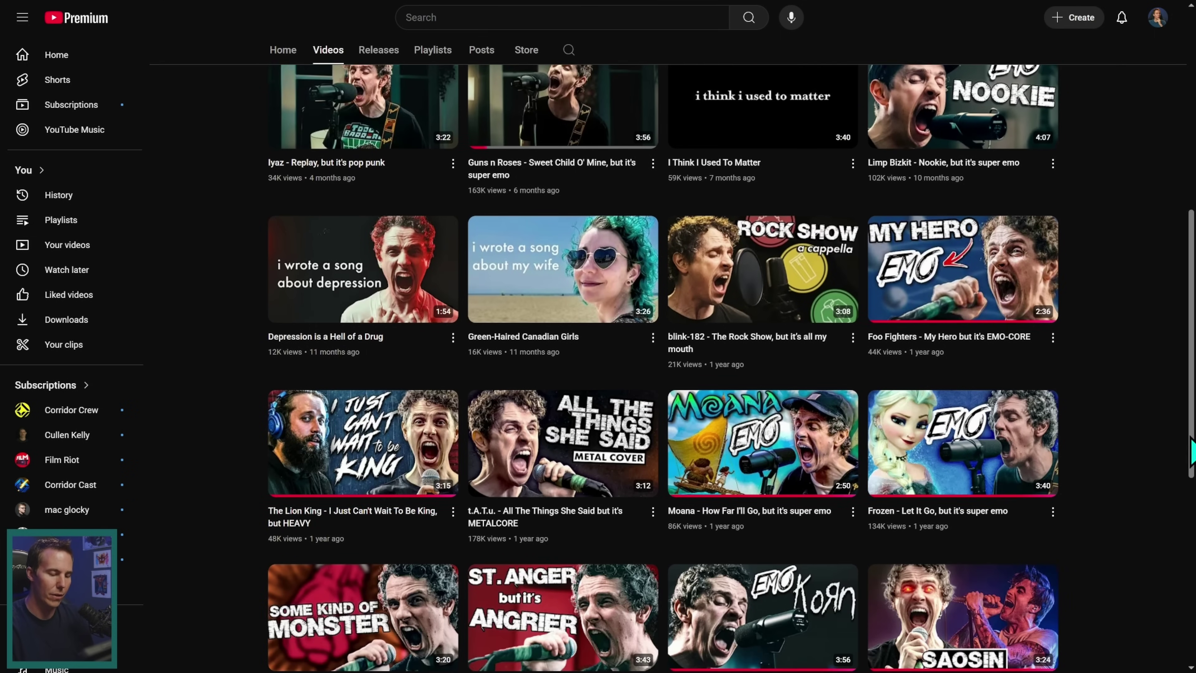
scroll(1191, 452, "down", 3)
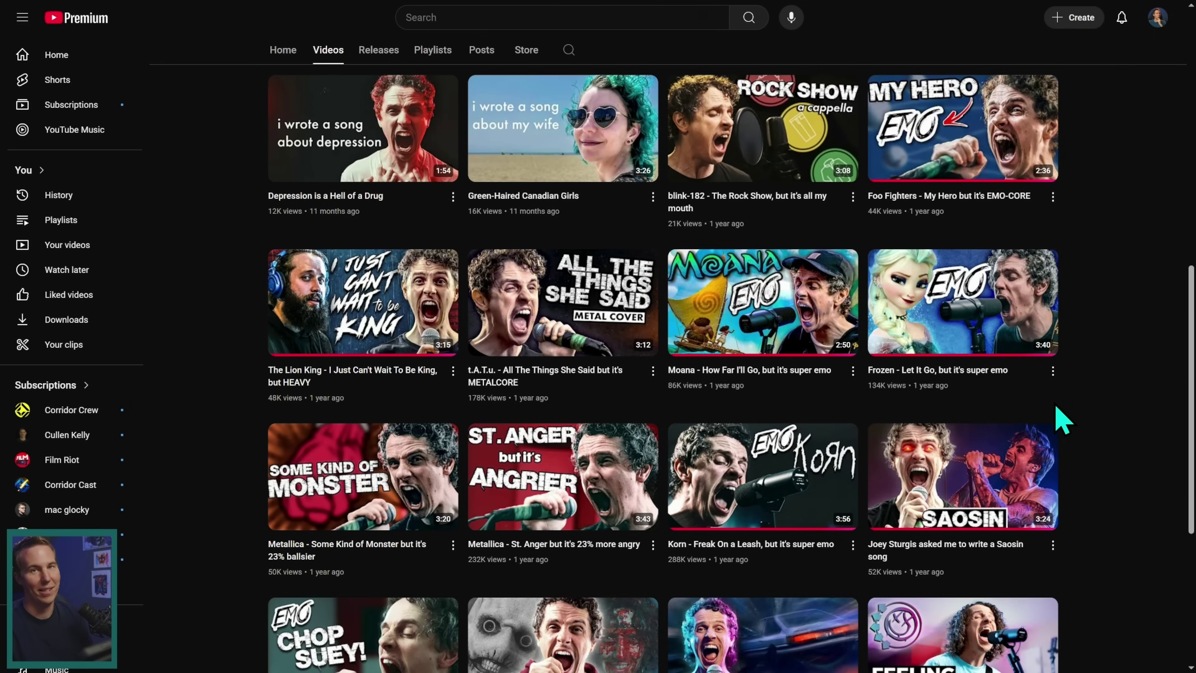
scroll(1062, 419, "down", 10)
left_click(914, 474)
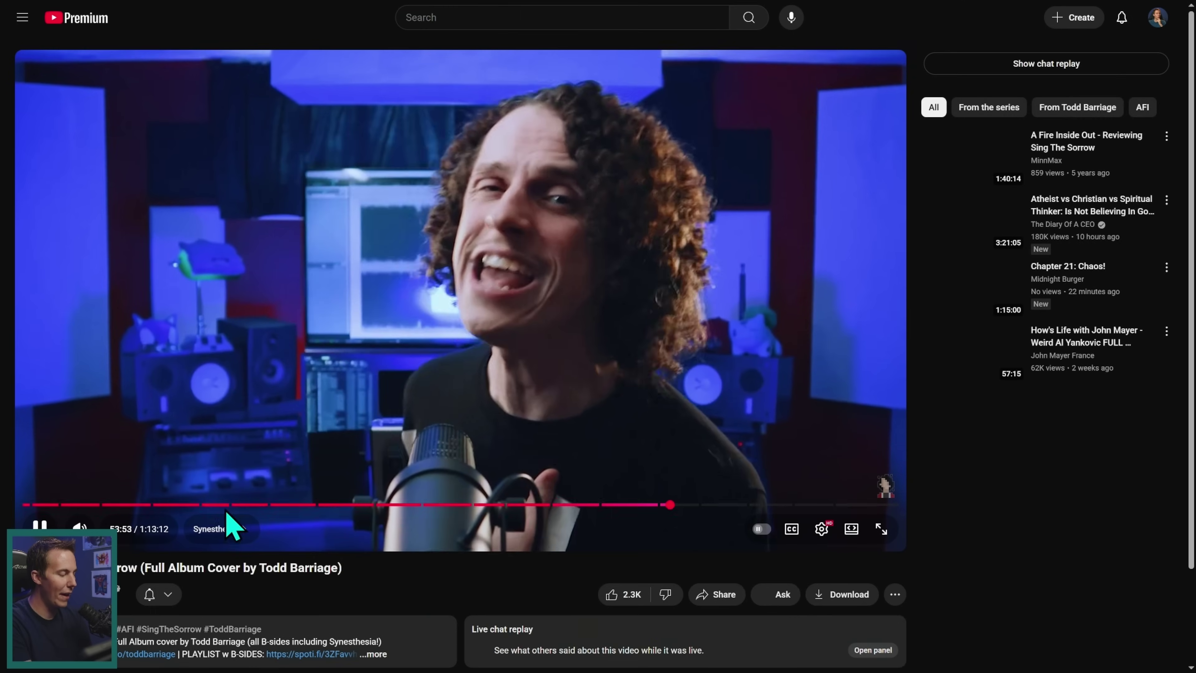
left_click(221, 529)
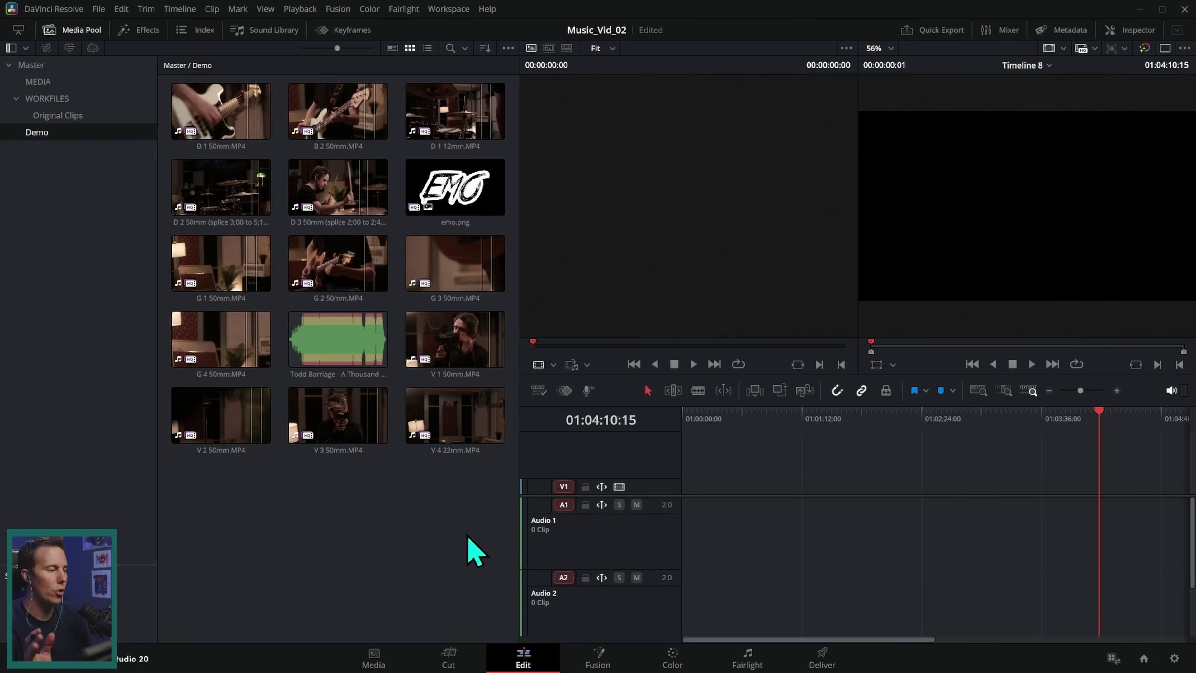
- Switch to DaVinci Resolve and preview the D 3 50mm drum clip and the V 1 50mm vocal clip
double_click(338, 188)
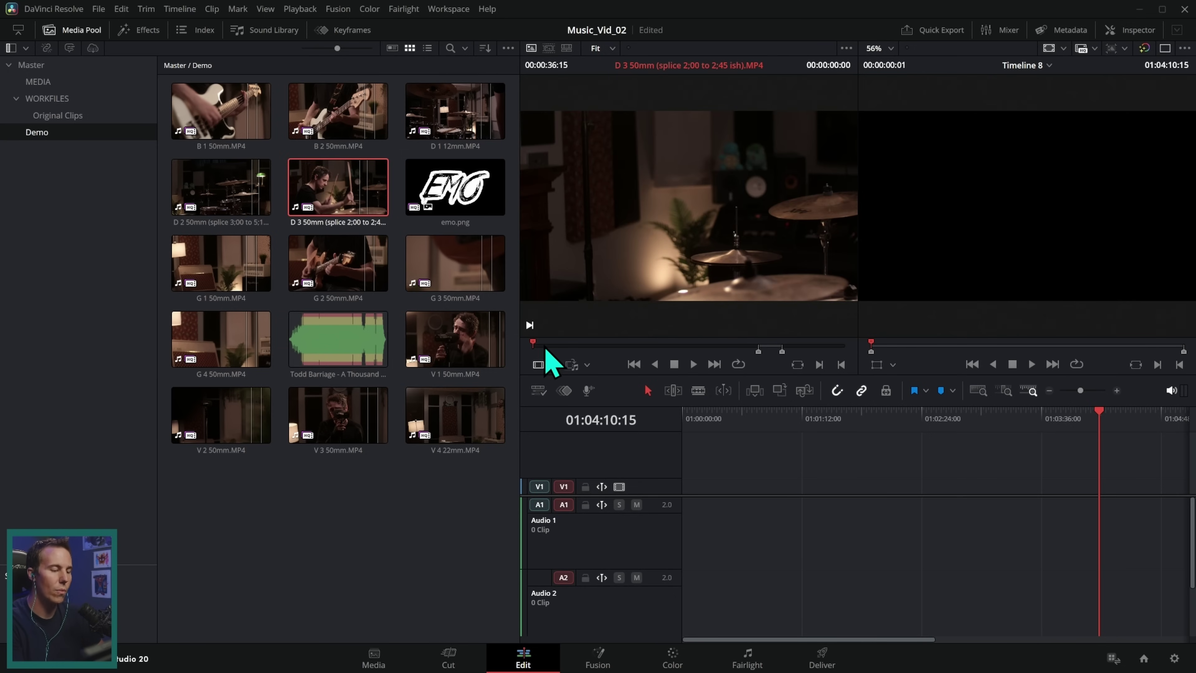
left_click(571, 348)
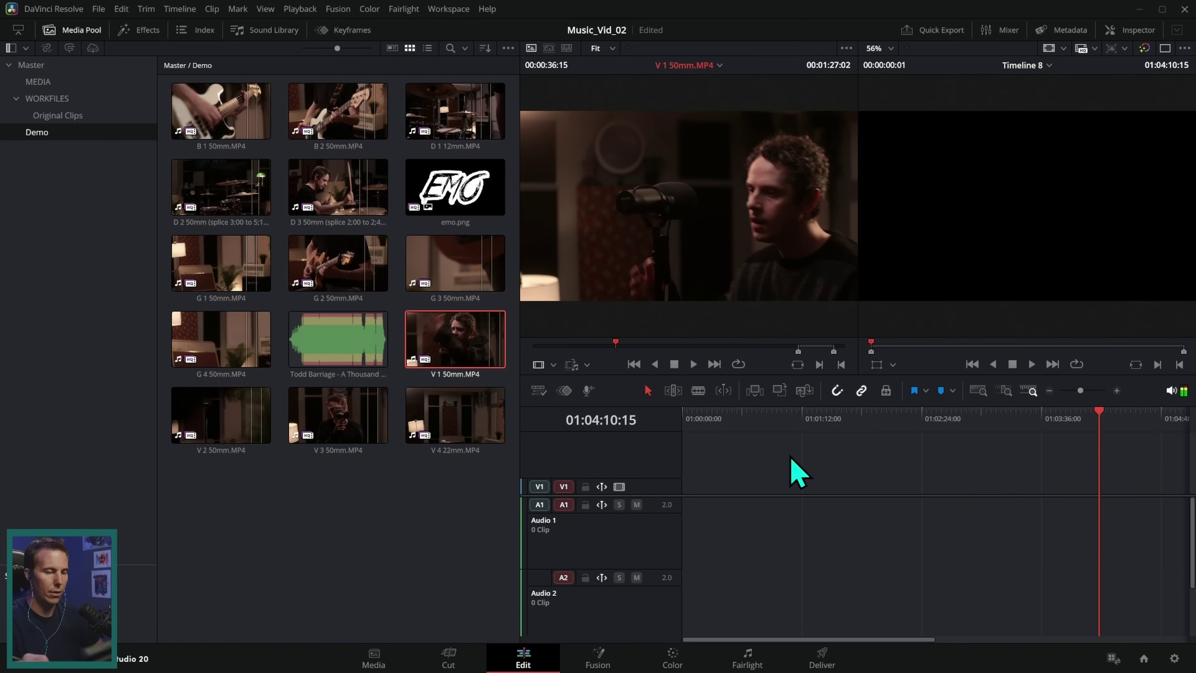
key("space")
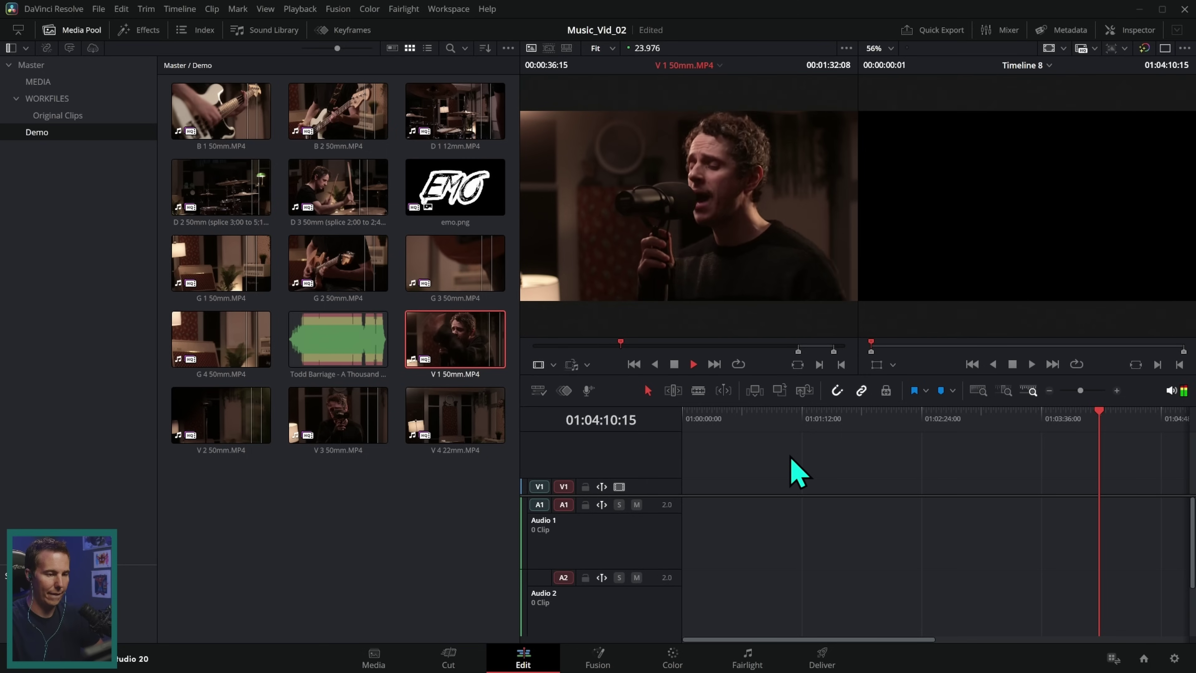
key("space")
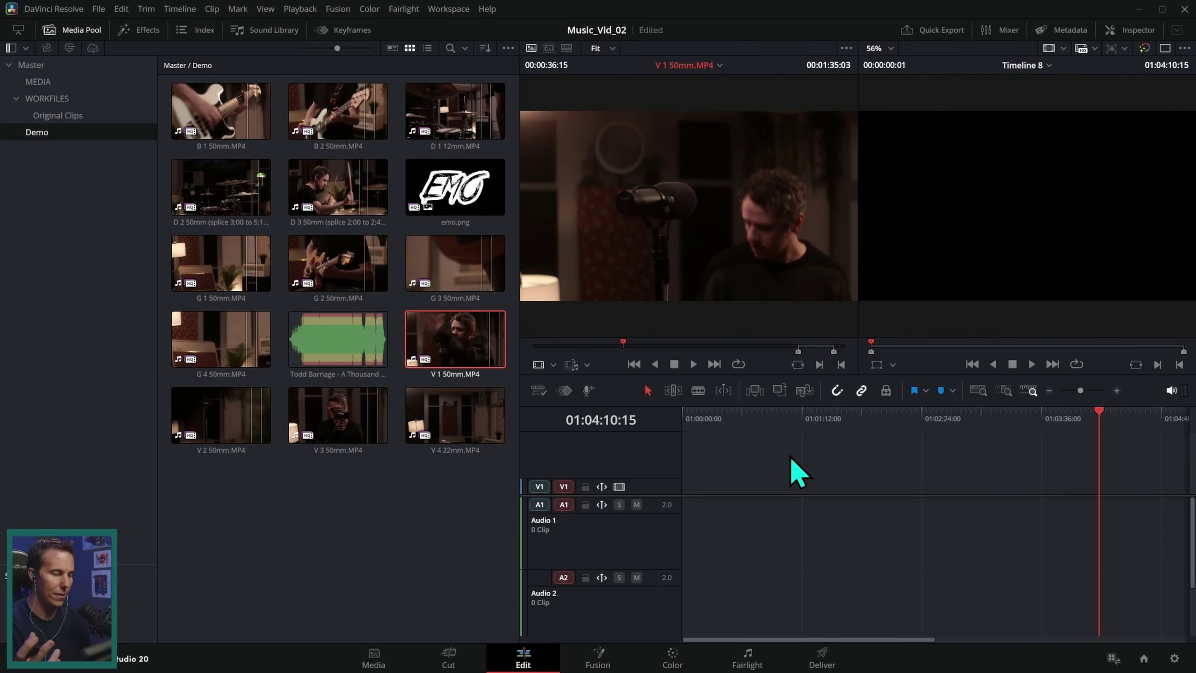
- Move emo.png from the Demo bin into the MEDIA bin
left_click(473, 182)
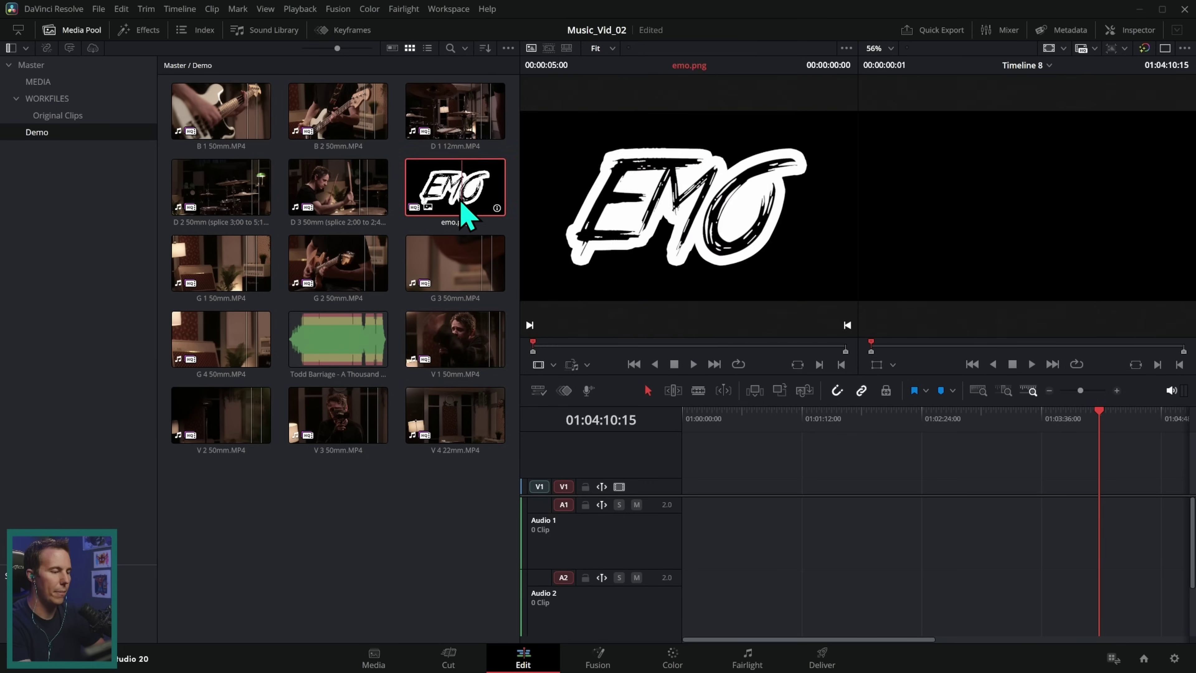
left_click_drag(438, 222, 40, 82)
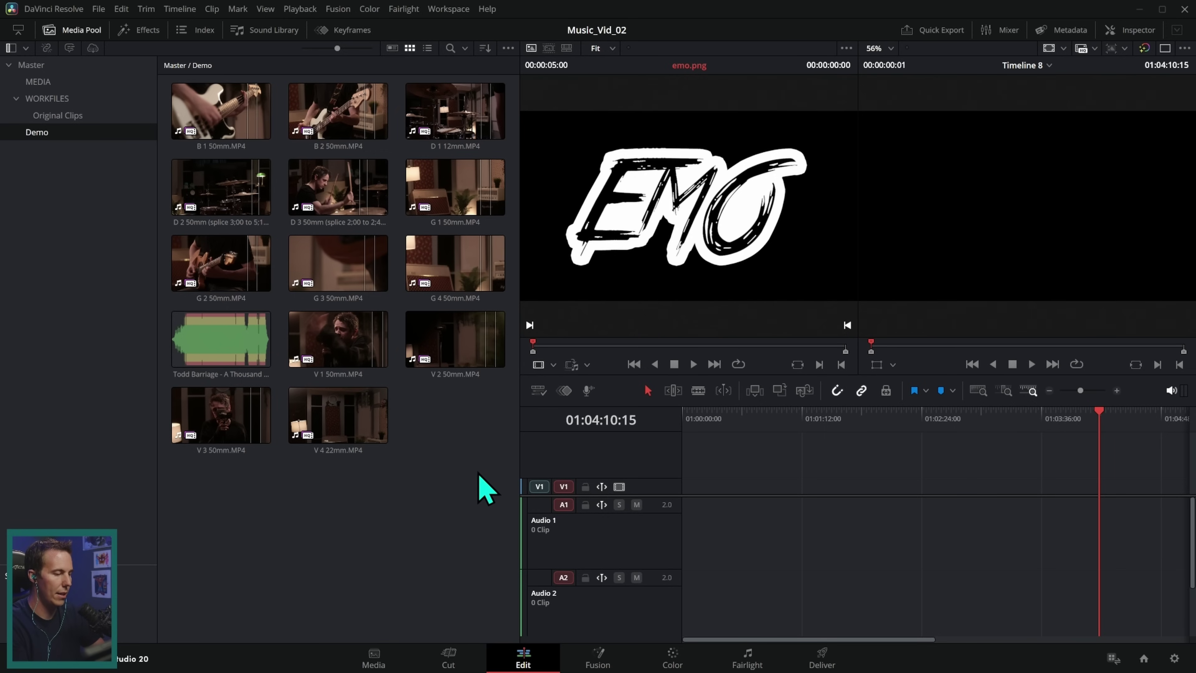
- Create a sound-synced multicam clip named Multicam_01 from all clips in the Demo bin, without moving the source clips to the 'Original Clips' bin
left_click_drag(467, 481, 195, 173)
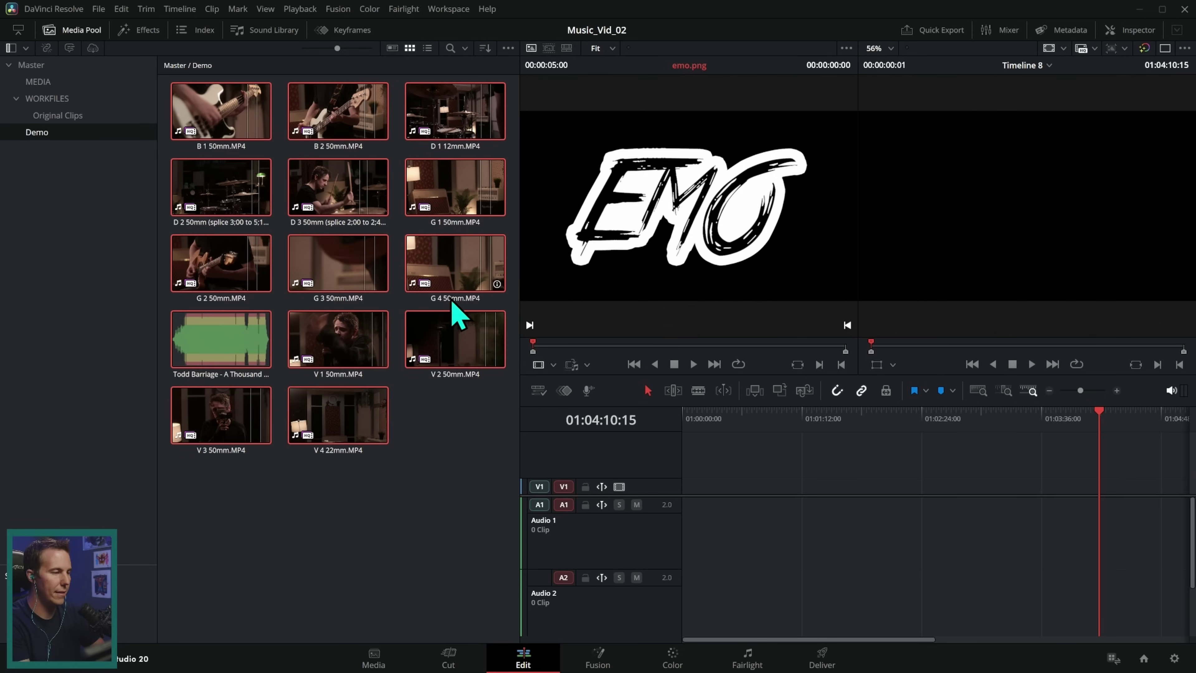
right_click(352, 112)
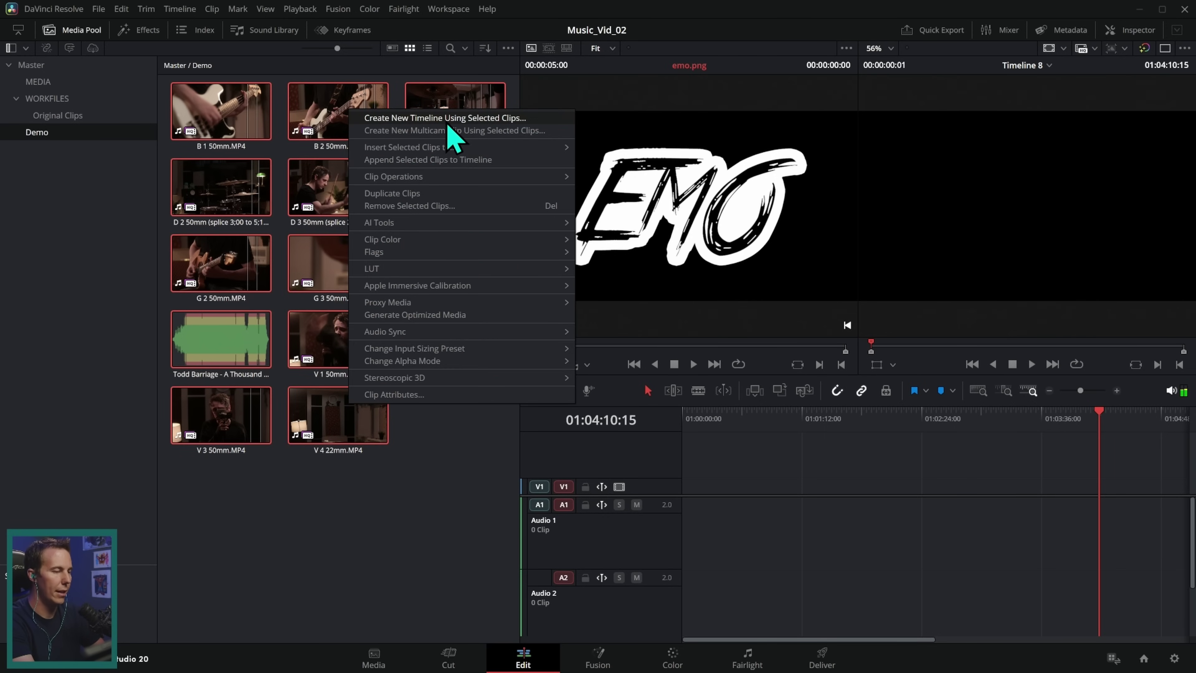
left_click(492, 134)
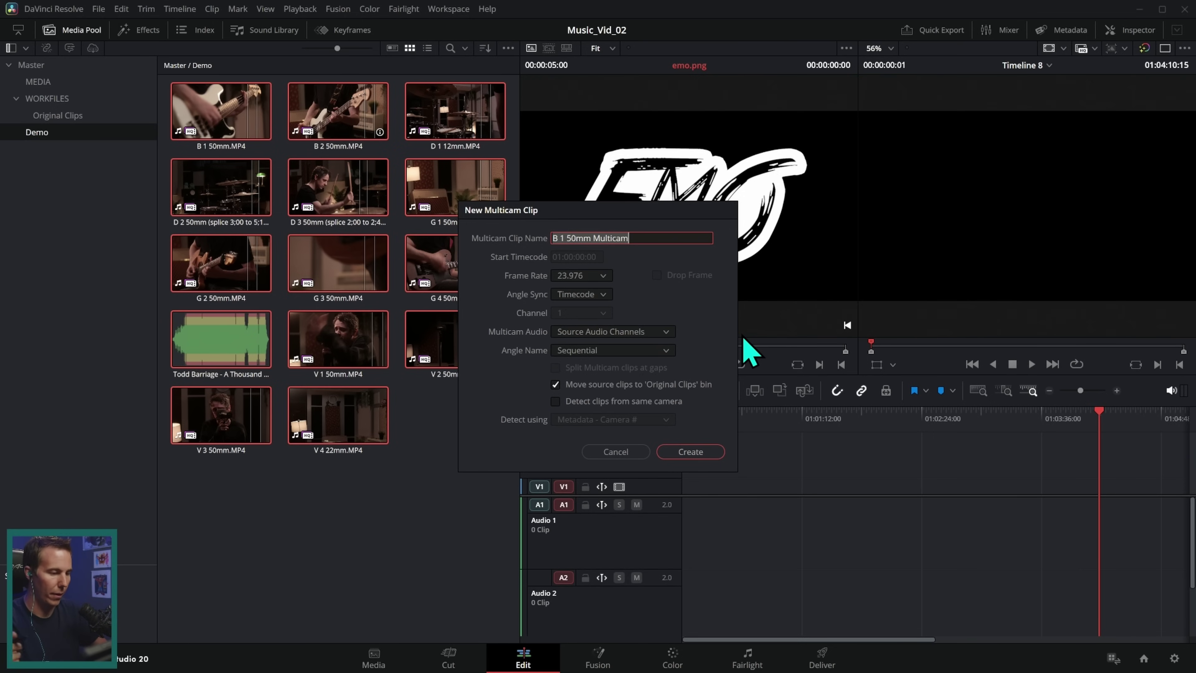
type("Mulicam_01")
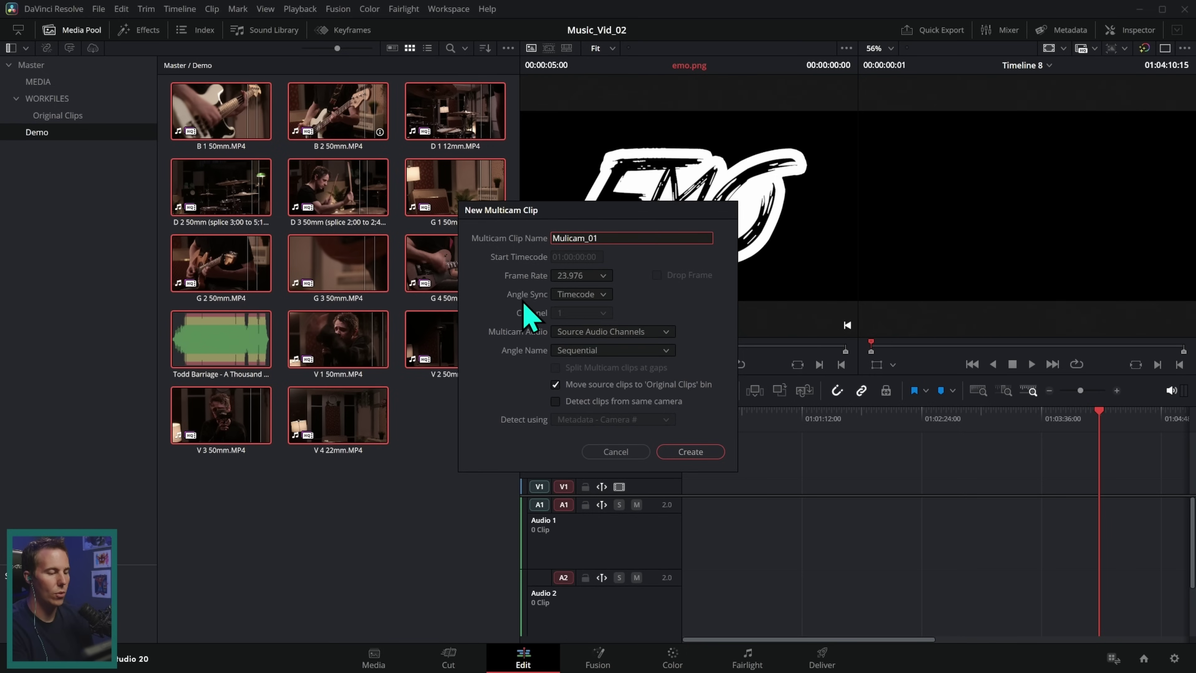
left_click(599, 296)
left_click(585, 356)
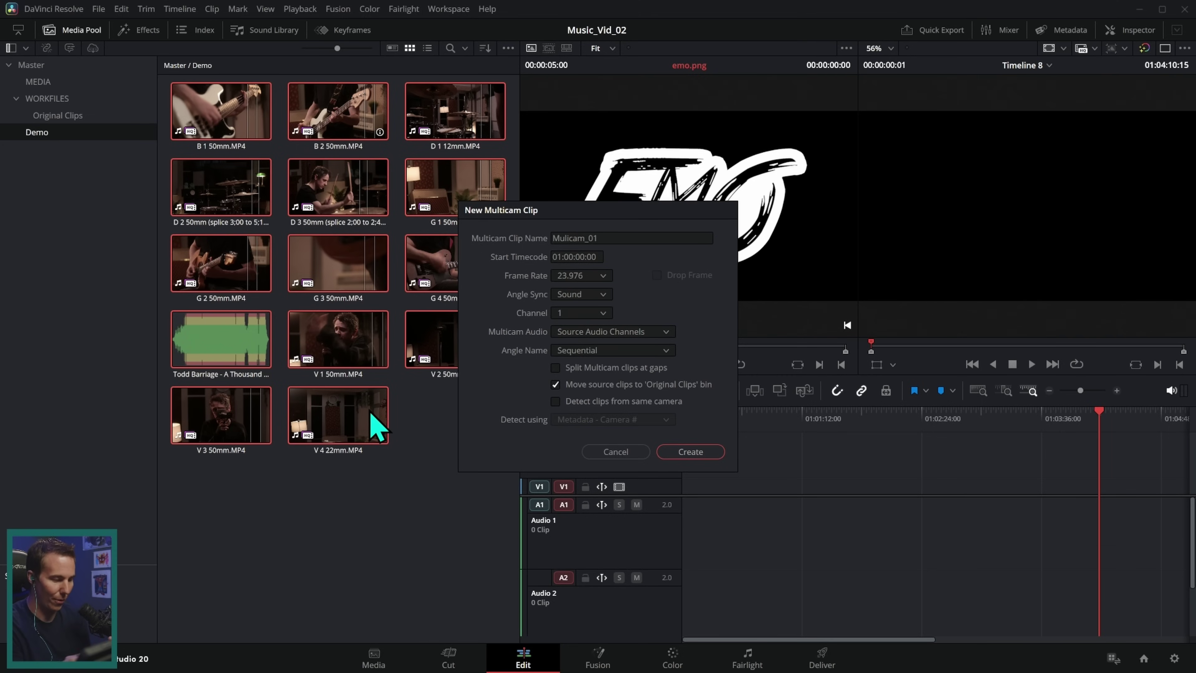
left_click(642, 383)
left_click(565, 237)
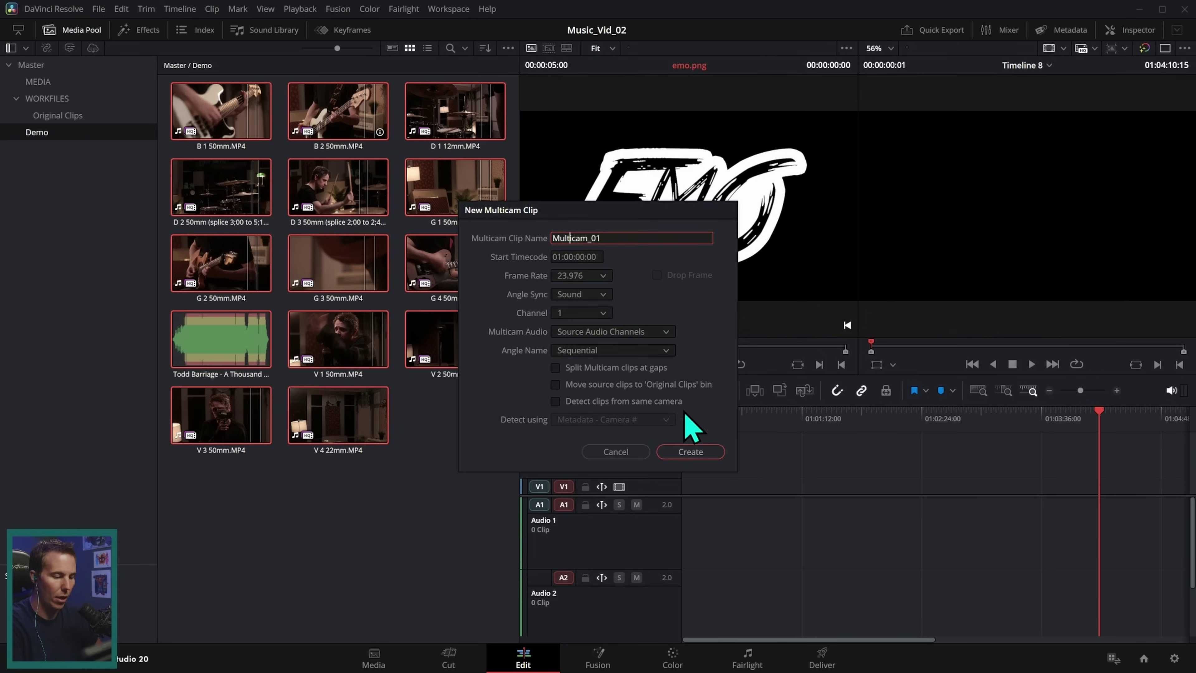
left_click(698, 453)
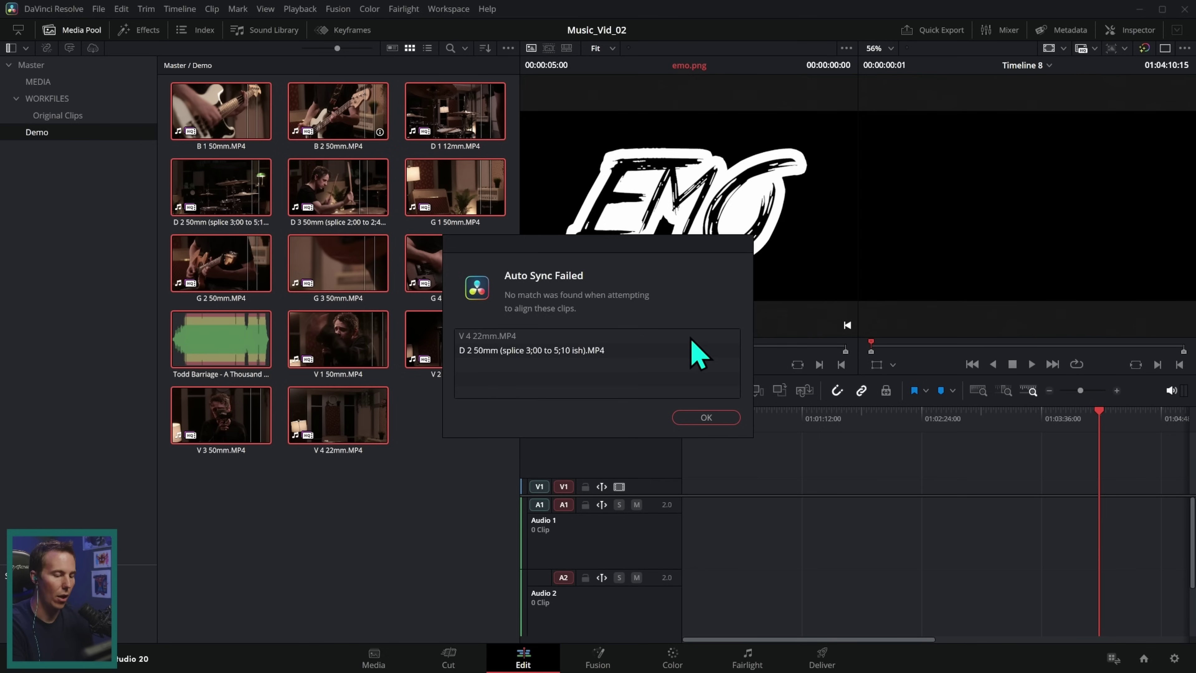
left_click(705, 417)
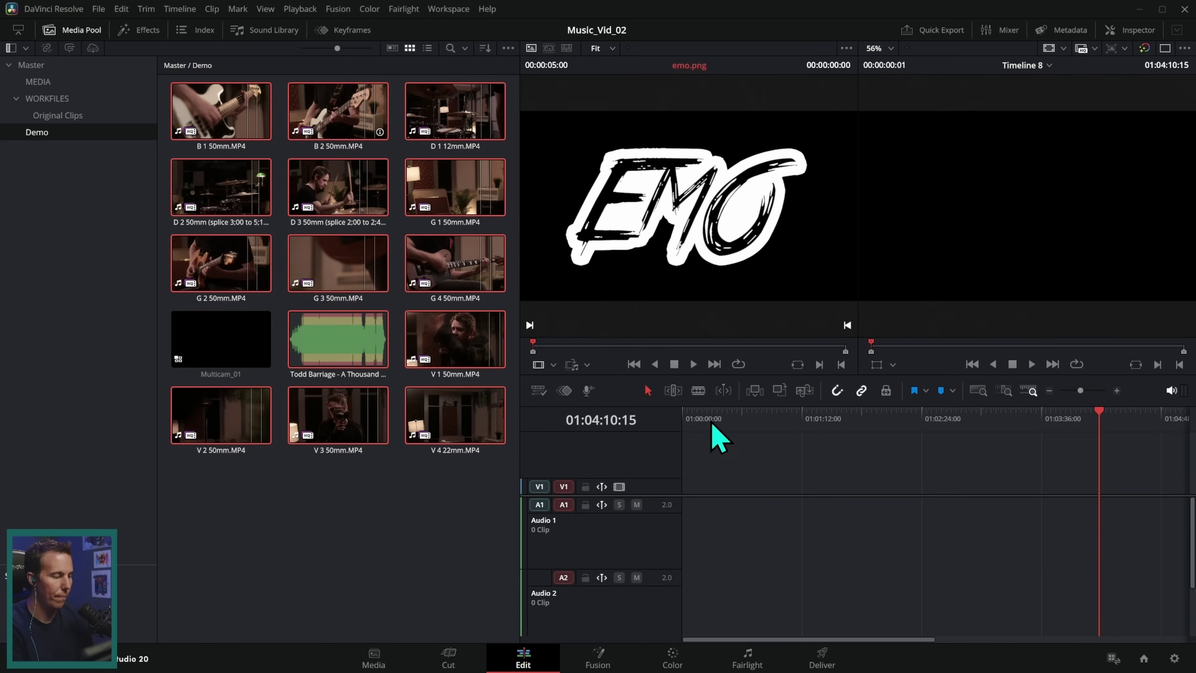
- Open Multicam_01 in the timeline, hide the media pool and enlarge the timeline area to fit its tracks
right_click(227, 341)
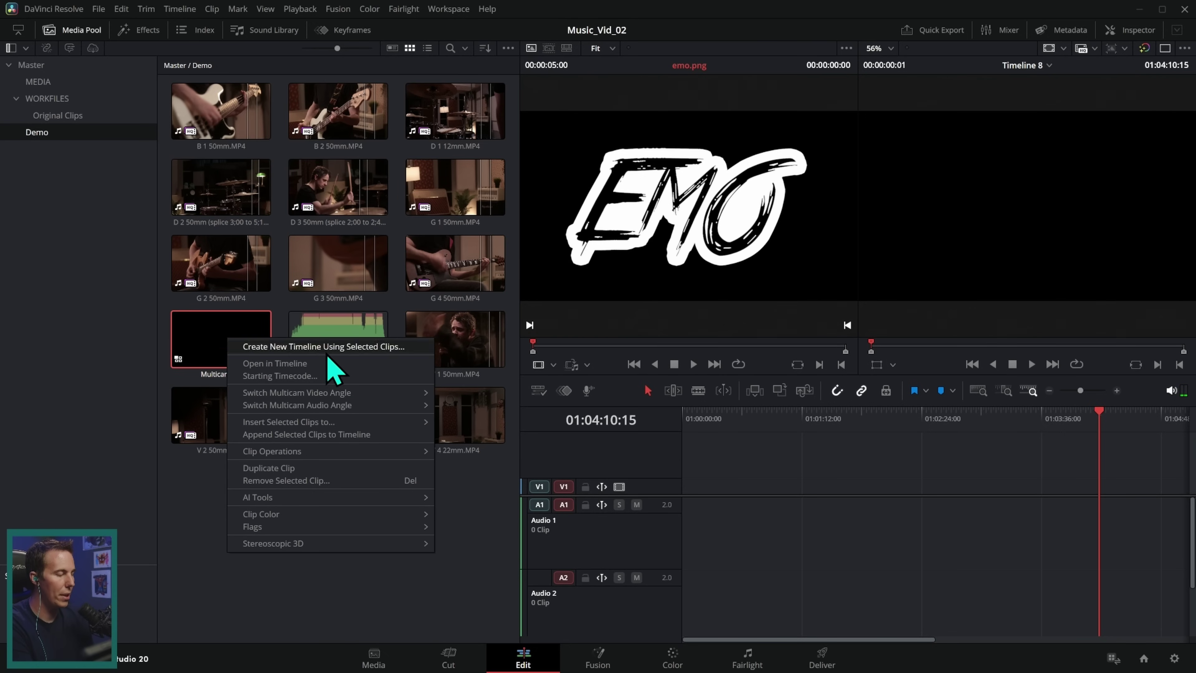
left_click(320, 364)
left_click(76, 31)
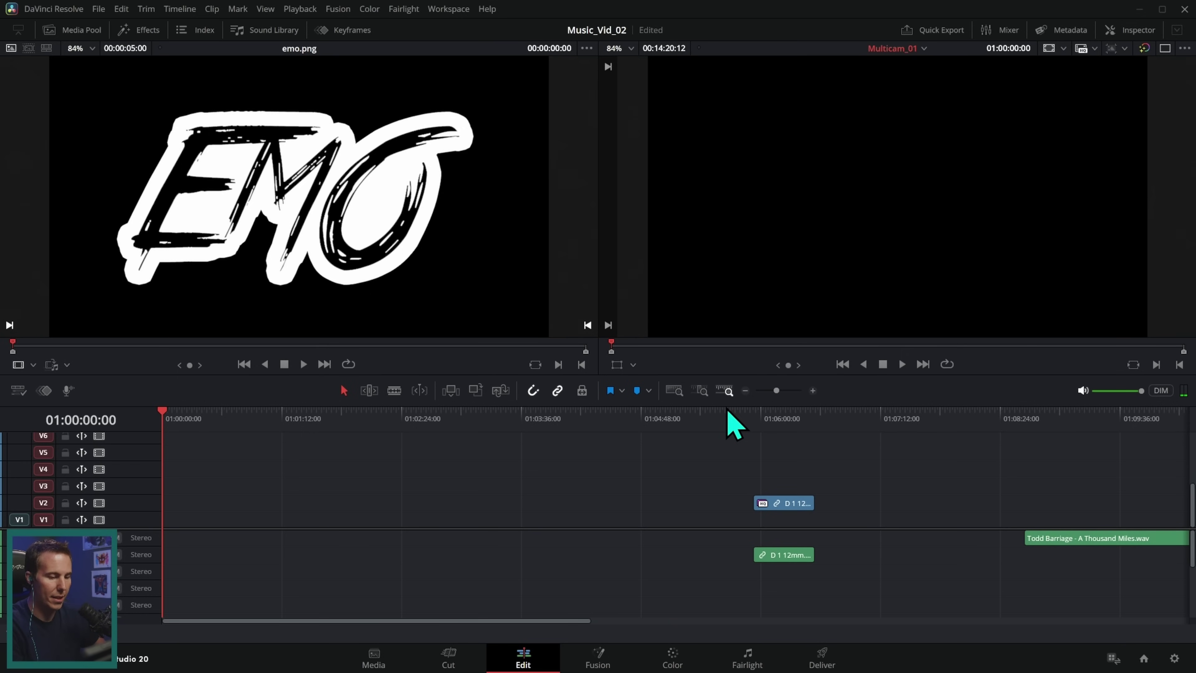
left_click_drag(727, 396, 759, 97)
key("shift+z")
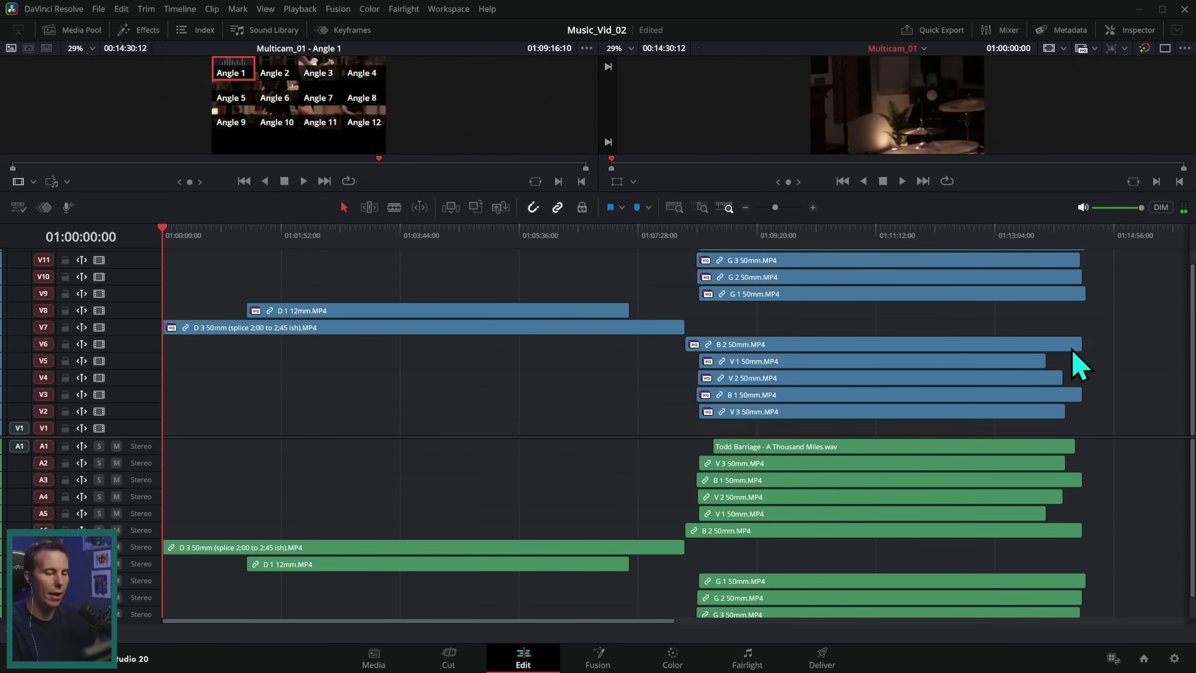
- Examine the alignment of the synced video and audio tracks and play the performance around 01:12:00 to check the guitar sync
scroll(1055, 486, "right", 5)
scroll(1121, 428, "up", 1)
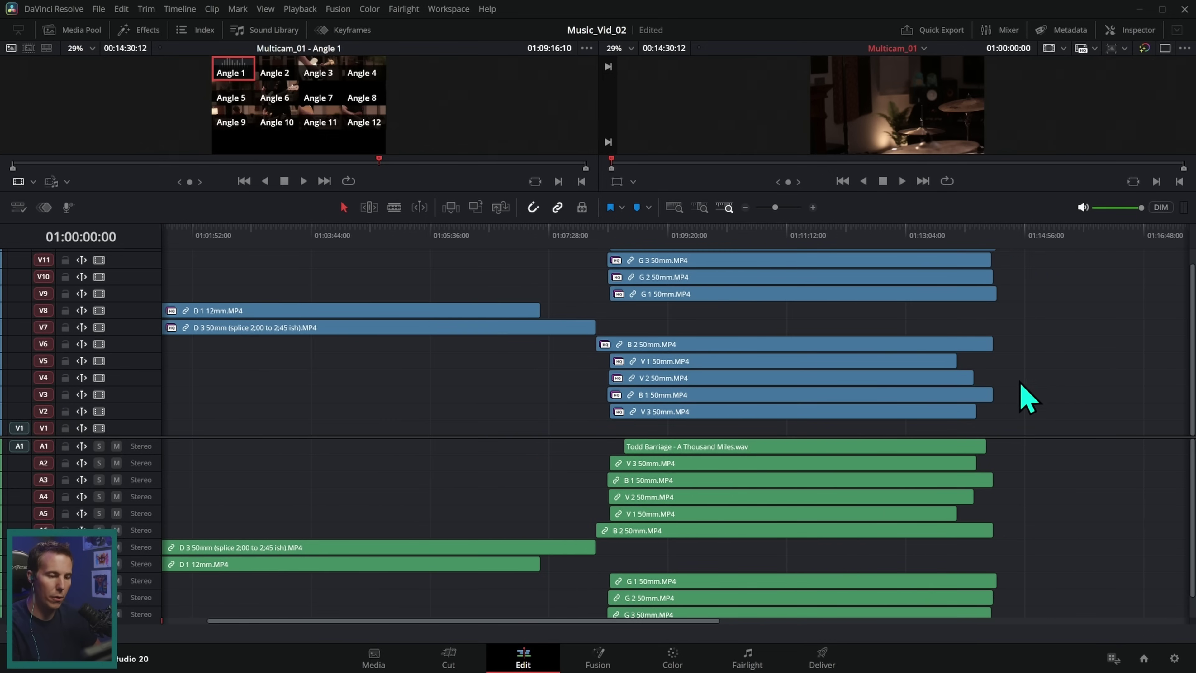
scroll(899, 513, "right", 1)
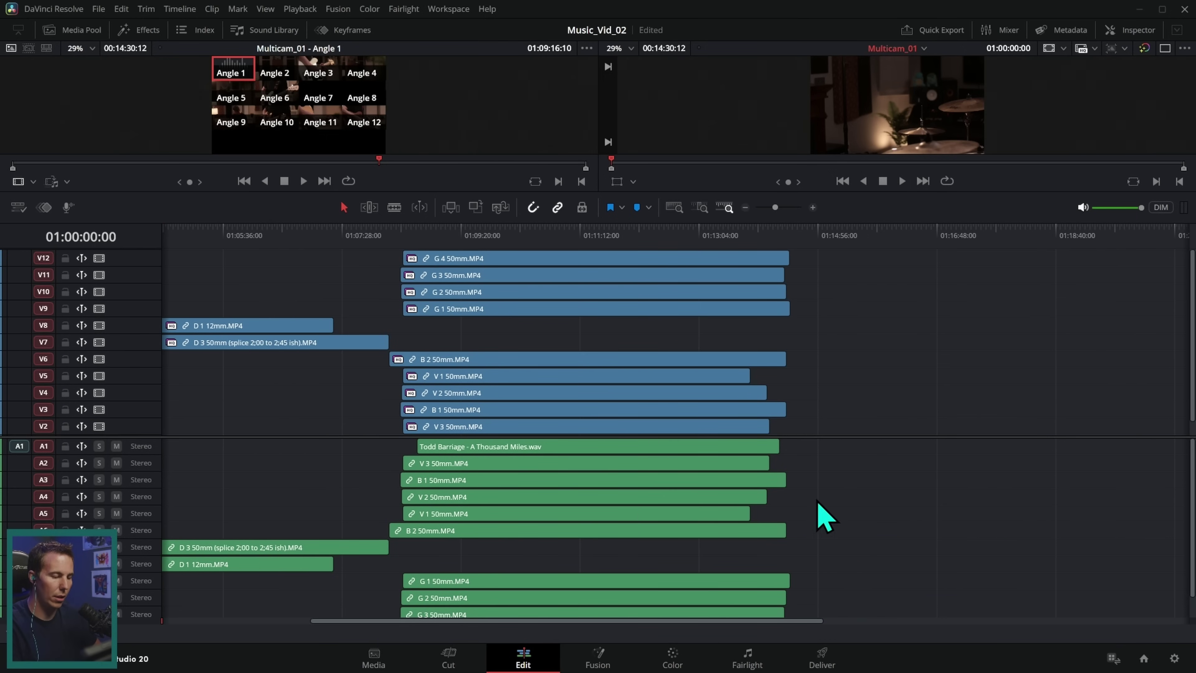
scroll(820, 507, "down", 1)
scroll(849, 497, "right", 1)
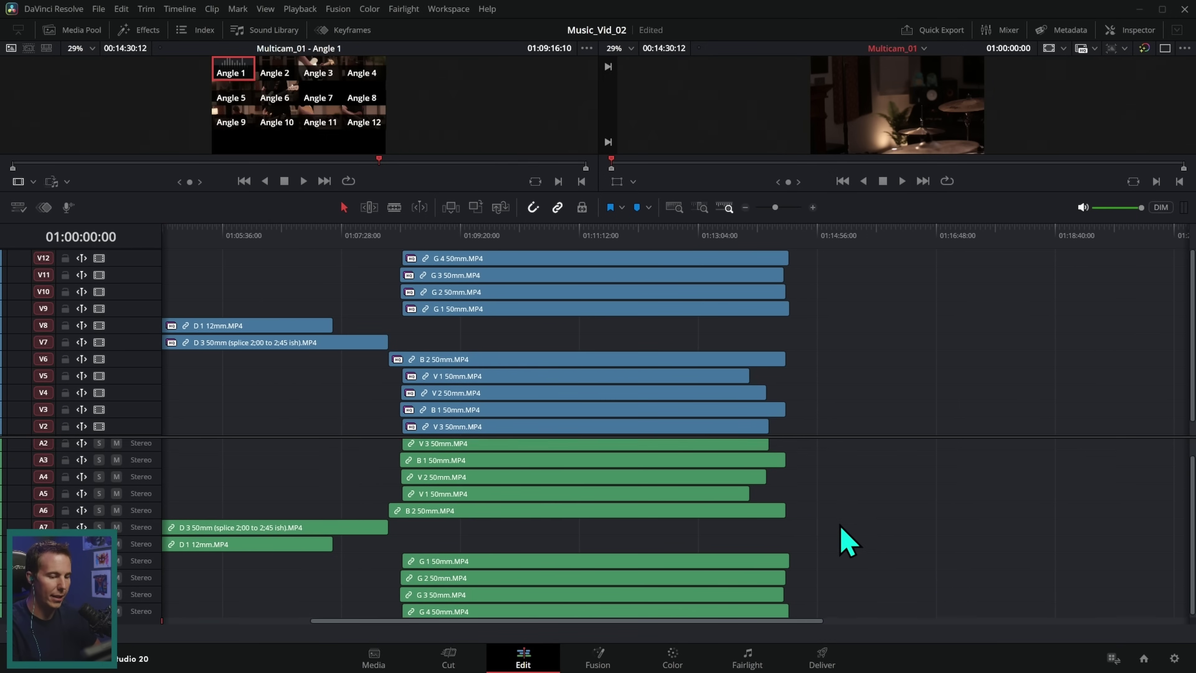
scroll(844, 537, "up", 1)
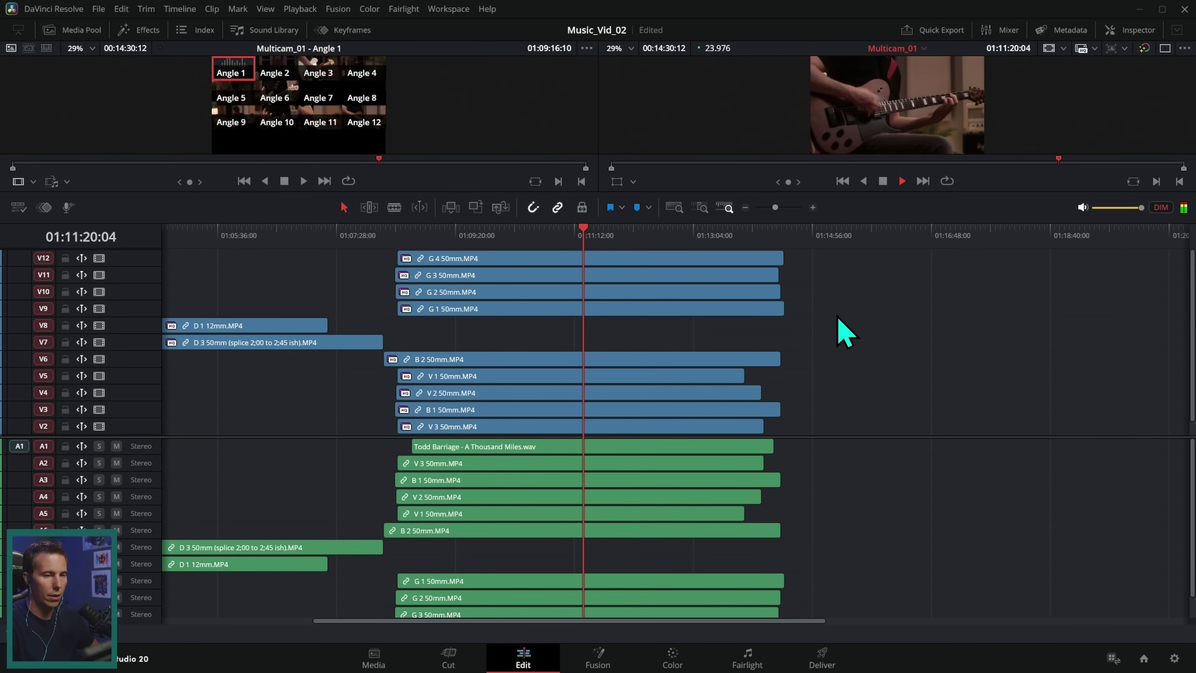
key("space")
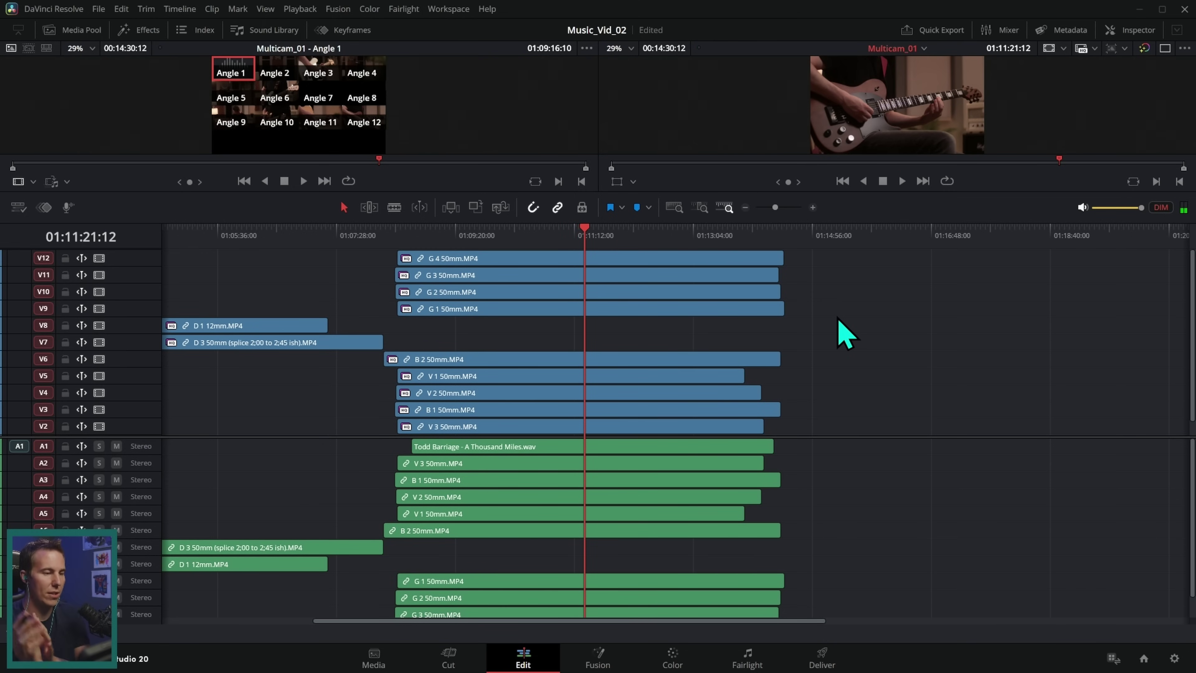
left_click(622, 236)
key("space")
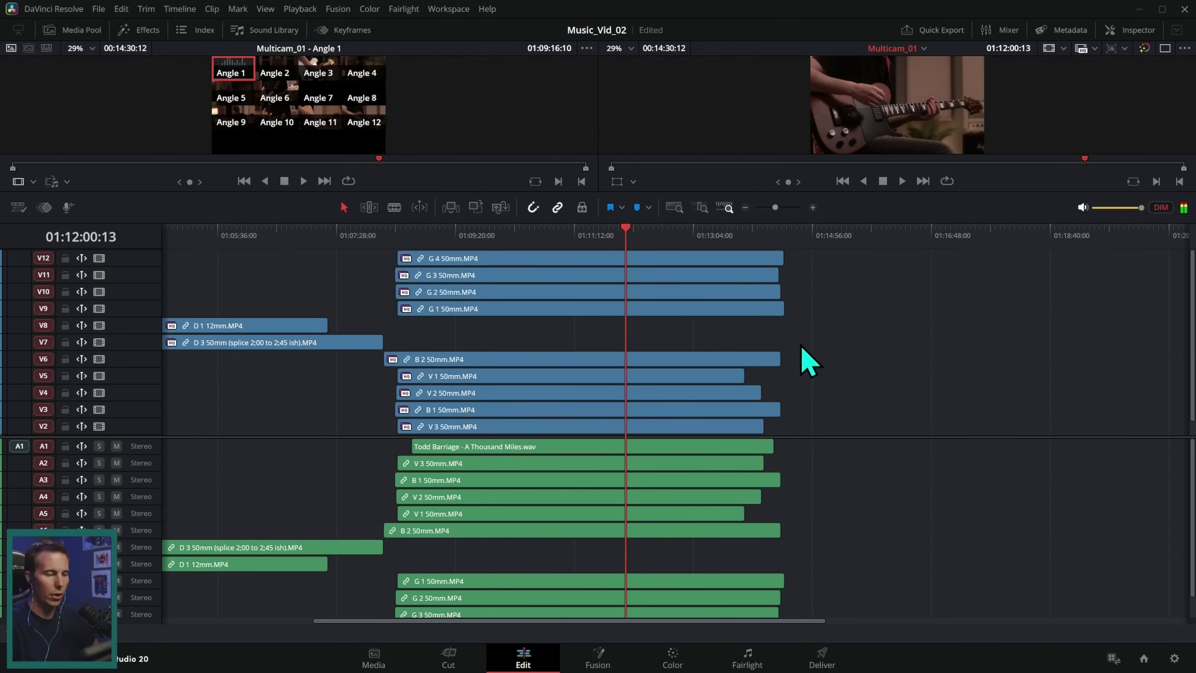
- Disable the G 4, G 3, G 2 and G 1 50mm guitar clips one by one to view the angles beneath
left_click(707, 258)
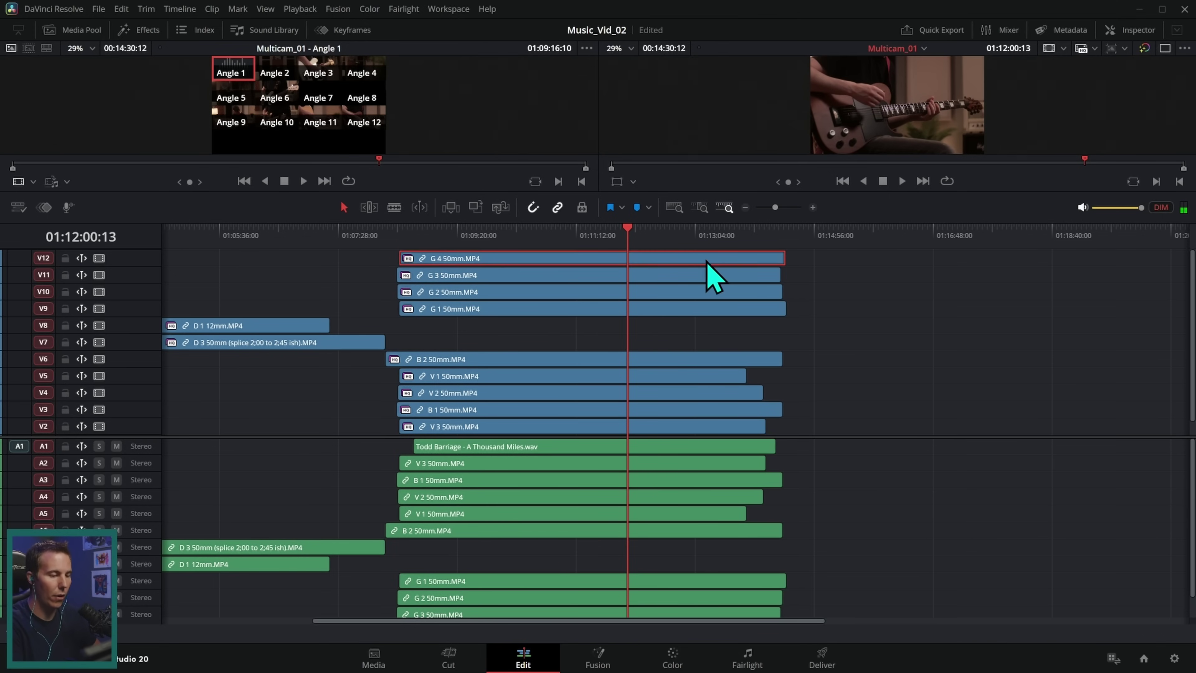
key("d")
left_click(699, 275)
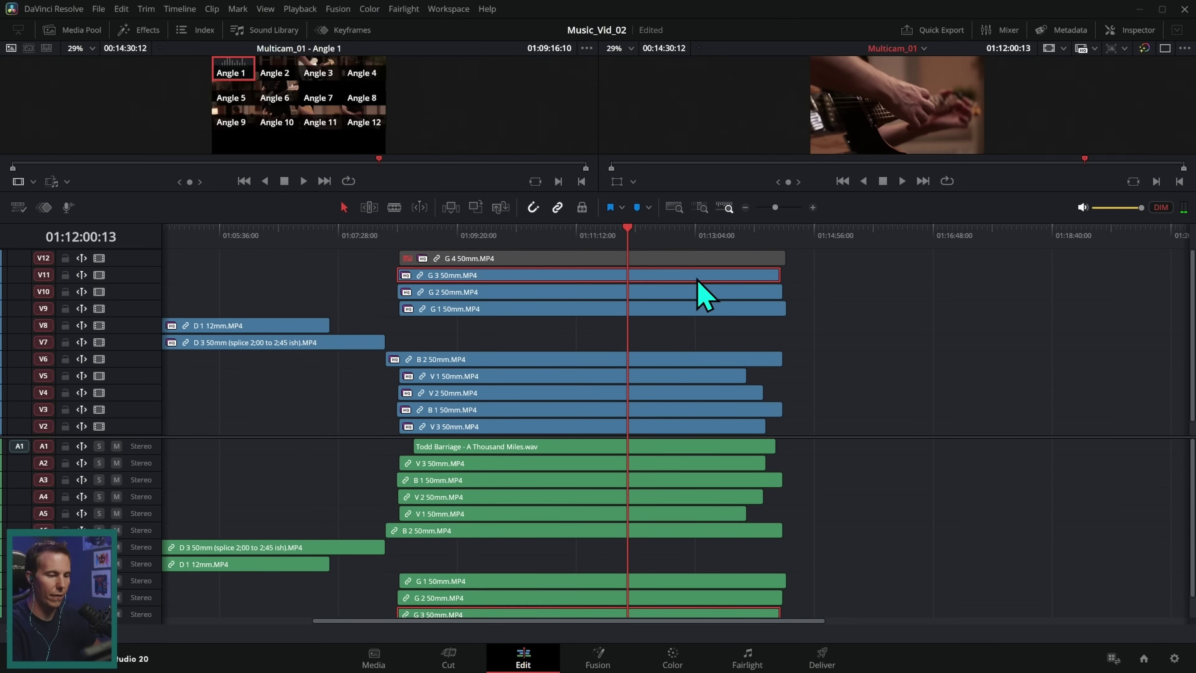
key("d")
left_click(693, 290)
key("d")
left_click(696, 308)
key("d")
- Disable the B 2, V 1 and V 2 50mm clips and play the B 1 50mm bass angle to check its sync
left_click(698, 359)
key("d")
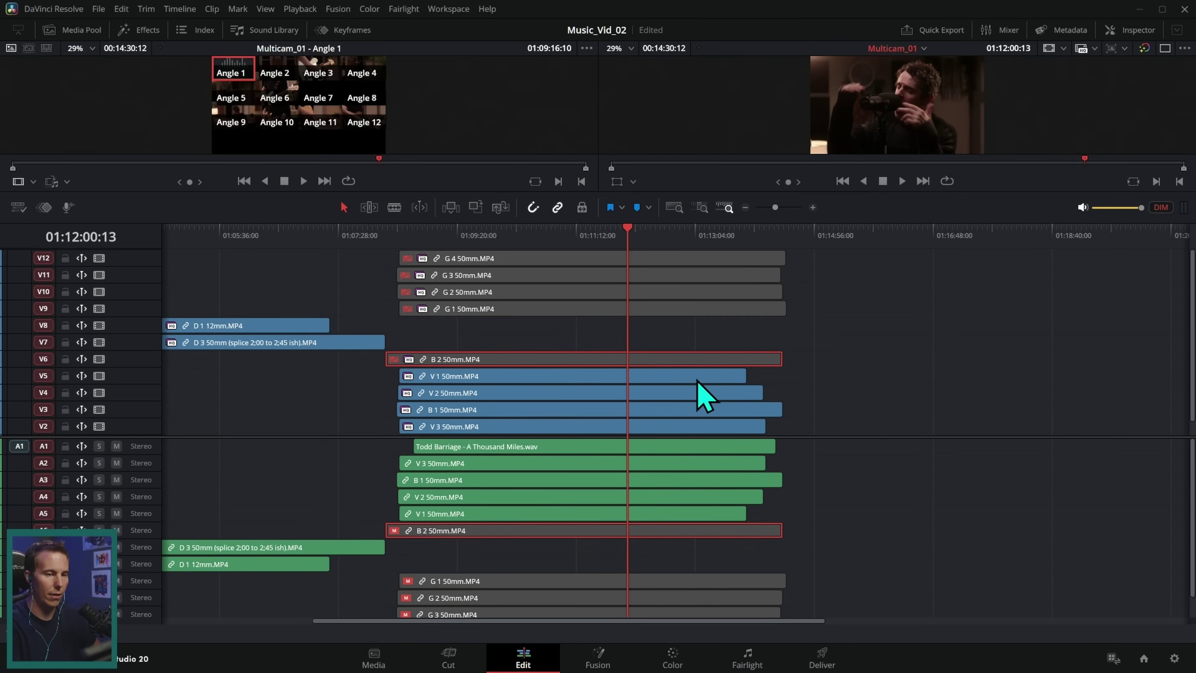
left_click(710, 377)
key("d")
left_click(697, 395)
key("d")
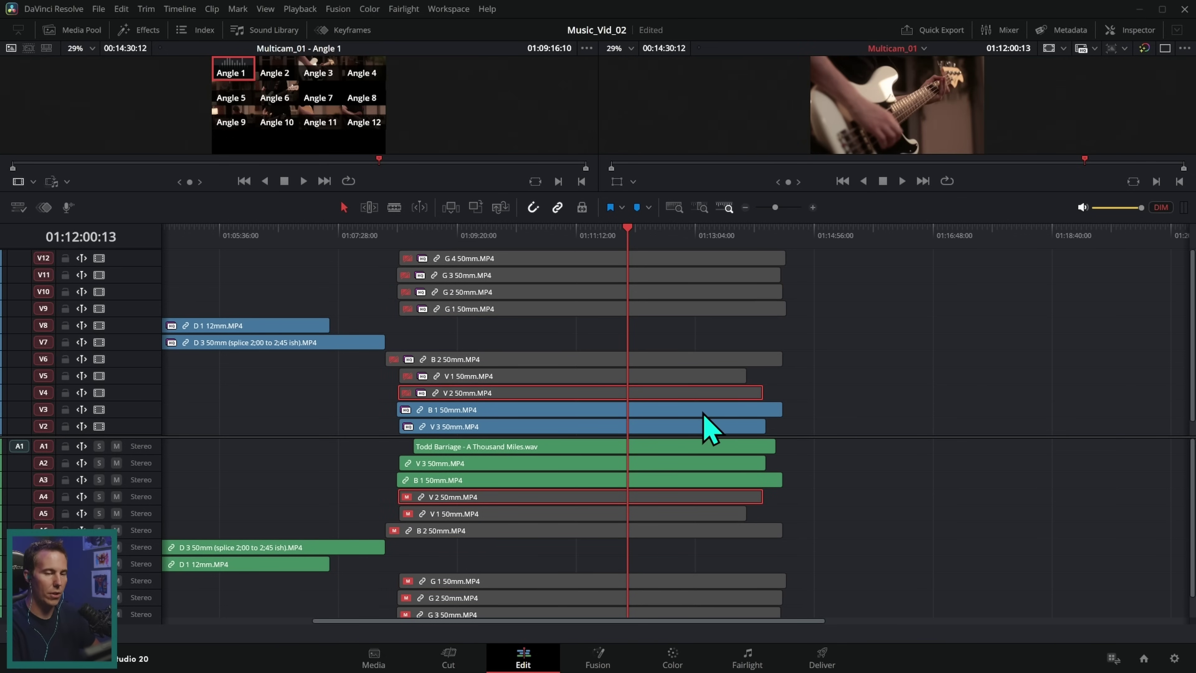
key("space")
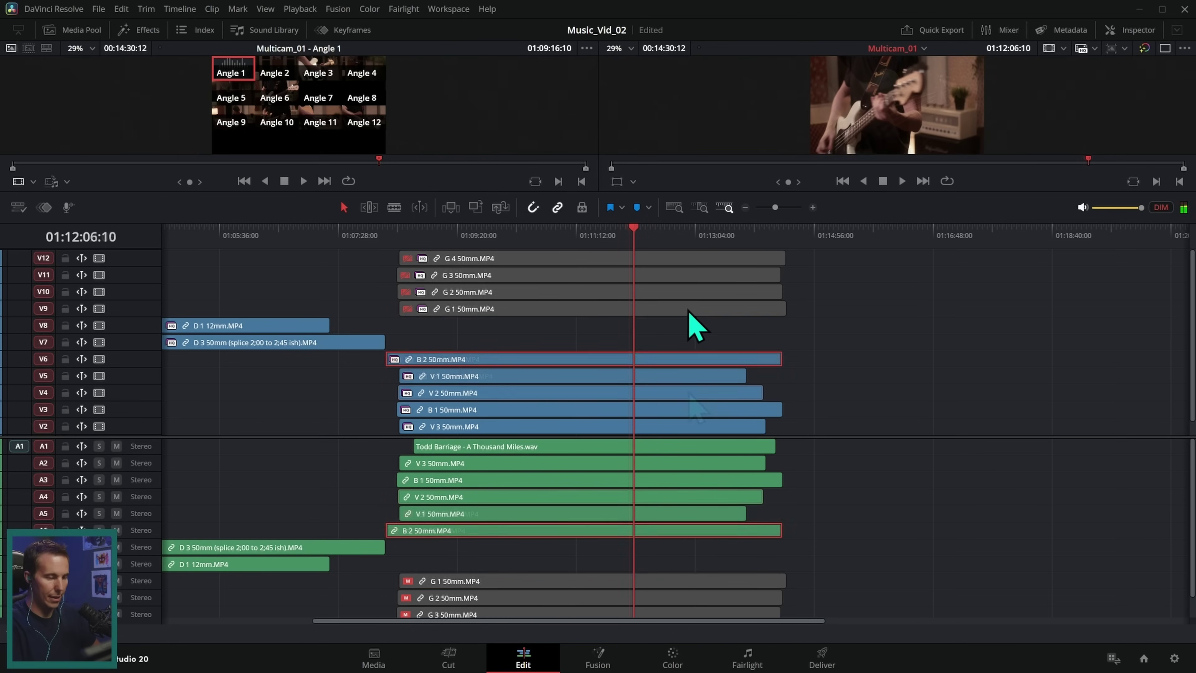
- Re-enable the disabled guitar, bass and vocal clips on the multicam timeline
left_click(691, 311)
key("d")
left_click(681, 289)
key("d")
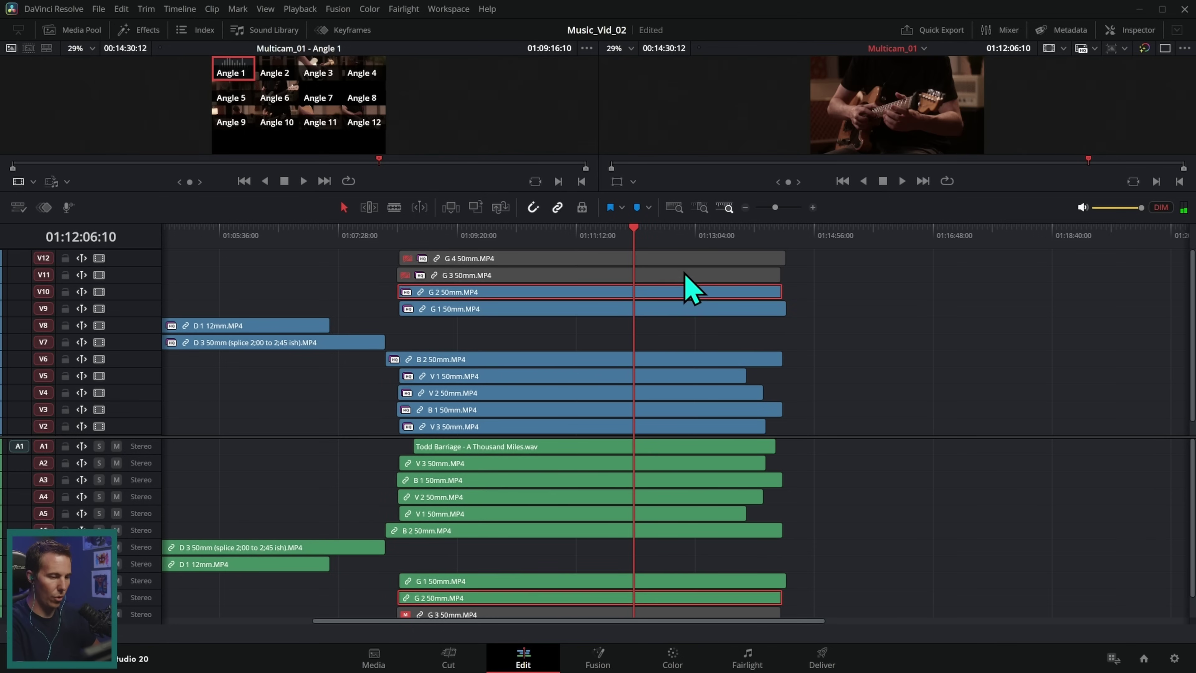
left_click(684, 274)
key("d")
left_click(696, 263)
key("d")
- Place the playhead at about 01:03:32 over the misaligned D 1 and D 3 drum clips to view them
scroll(592, 406, "down", 1)
scroll(593, 406, "left", 5)
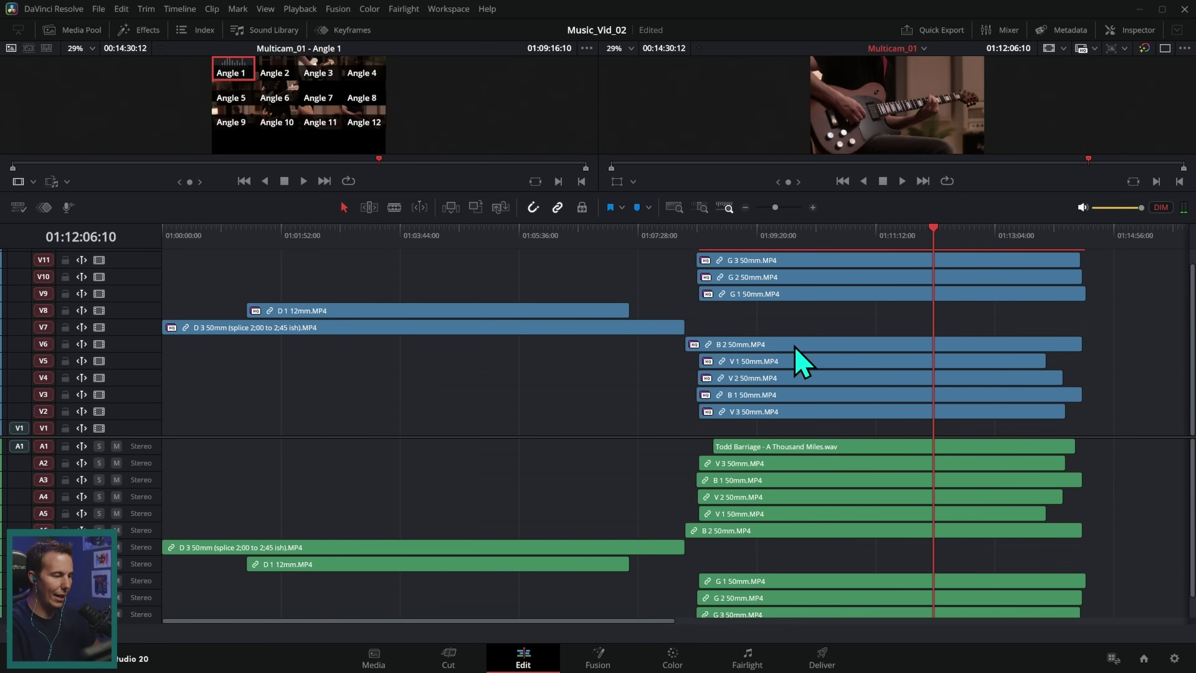
left_click(388, 236)
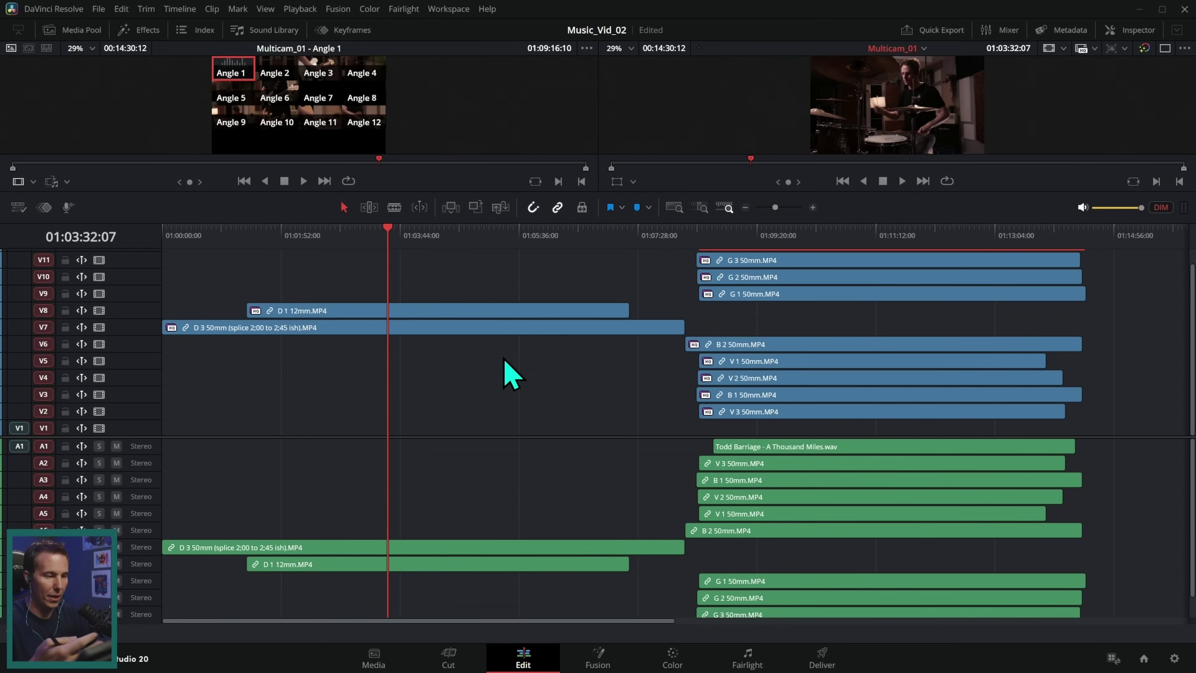
- Disable the D 3 50mm drum clip so that only the D 1 12mm drum take stays active there
scroll(503, 361, "right", 3)
scroll(716, 548, "down", 1)
left_click_drag(416, 597, 525, 293)
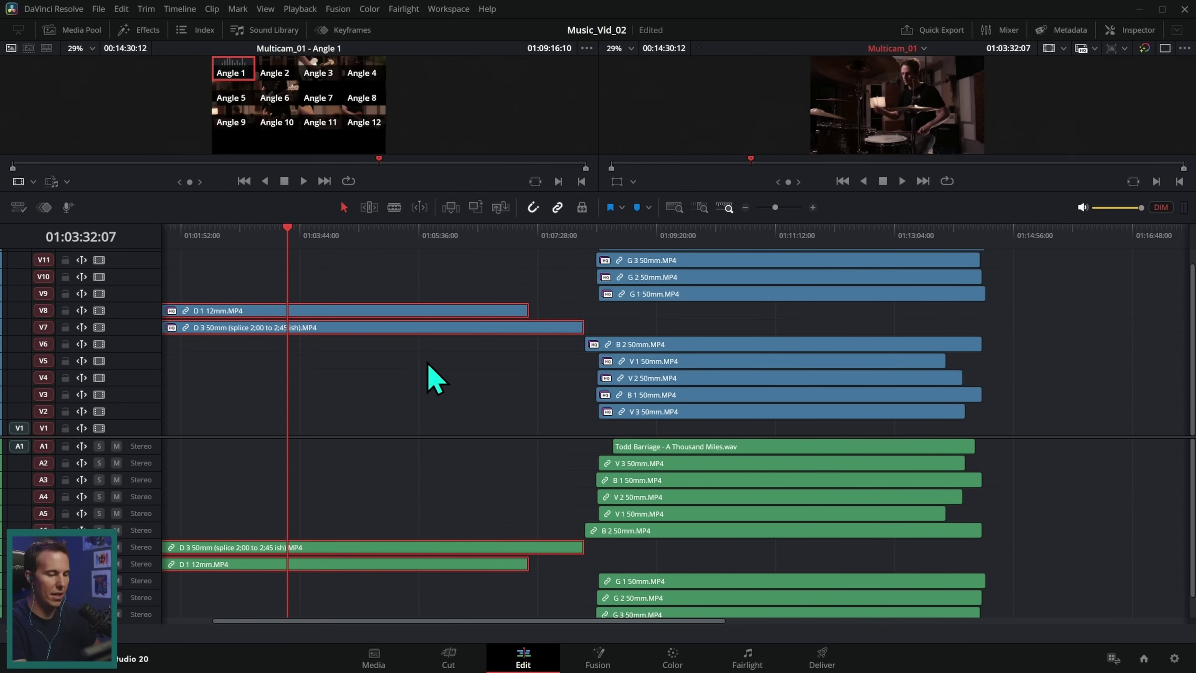
left_click(449, 407)
scroll(671, 363, "left", 3)
left_click(522, 328)
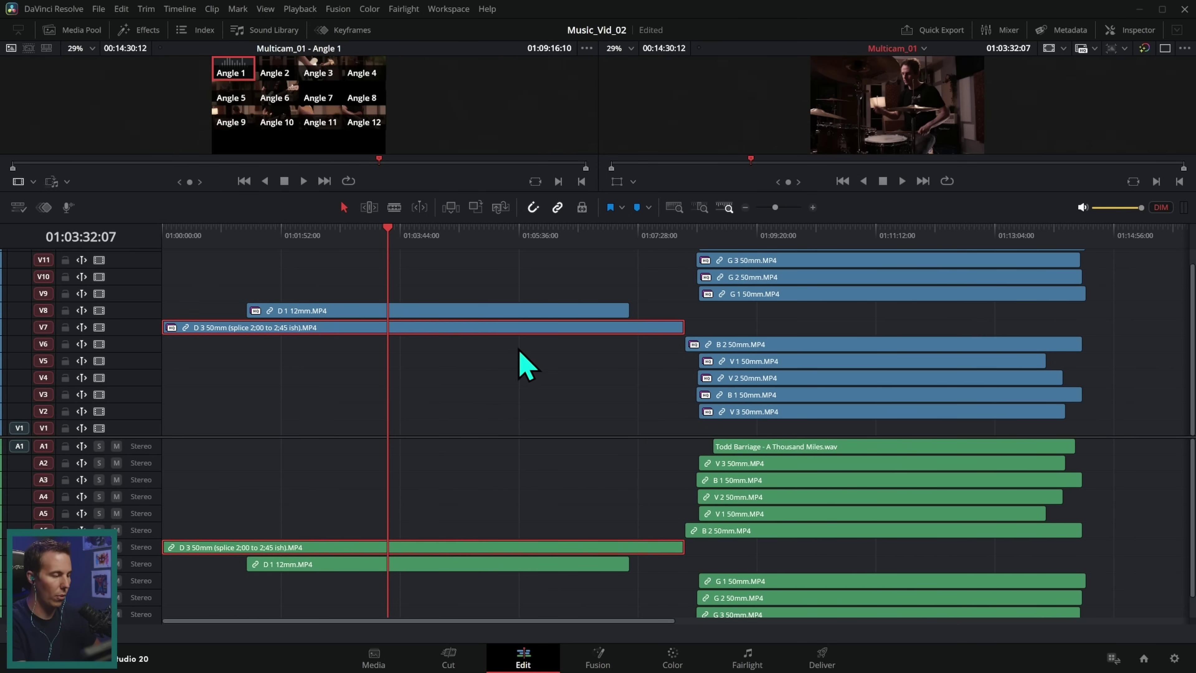
key("d")
left_click(526, 378)
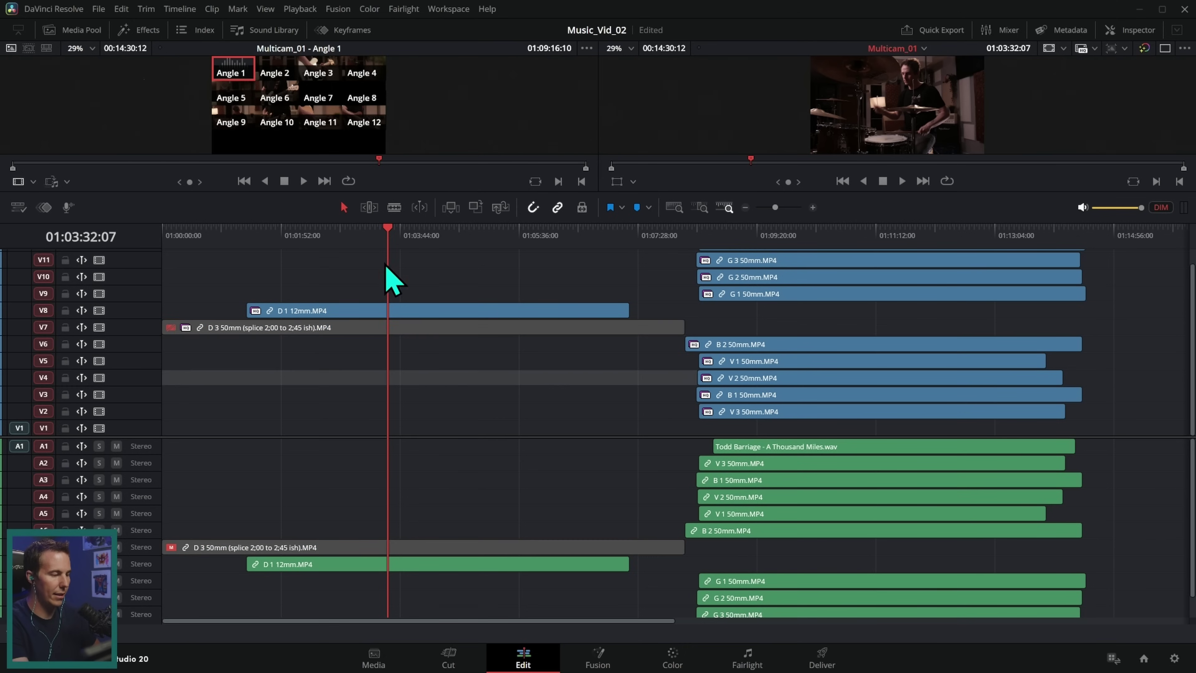
- Enlarge the D 1 12mm audio track and play several points of the take to examine its waveform and performance
left_click_drag(143, 572, 144, 602)
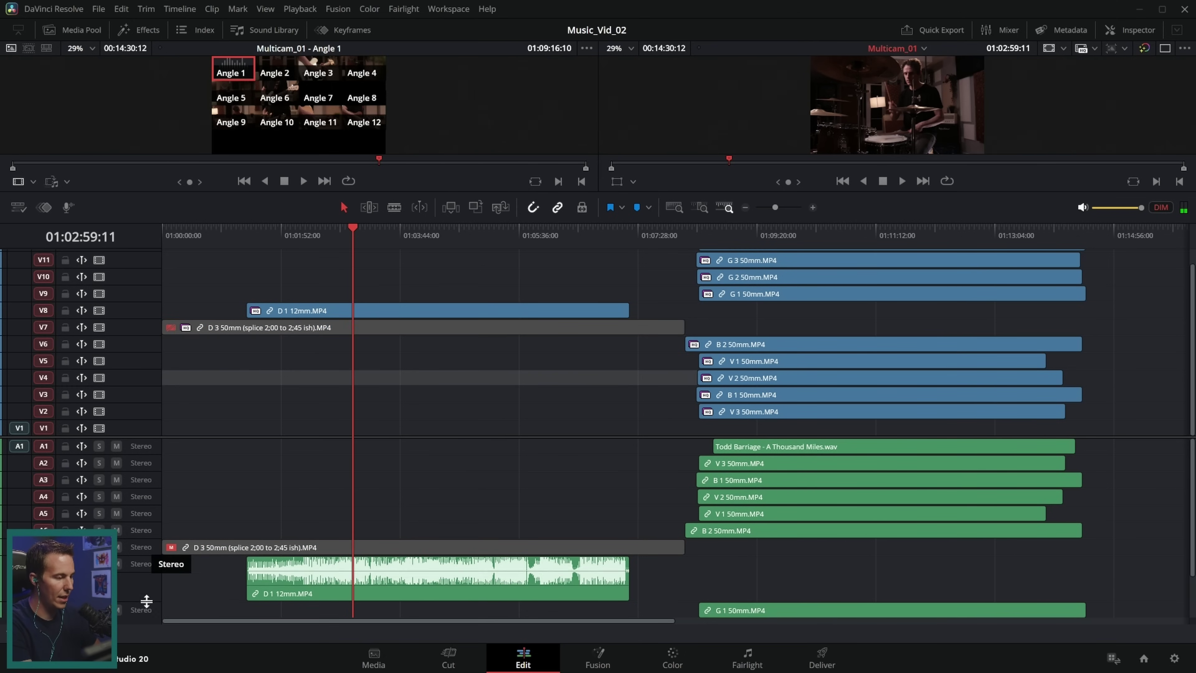
left_click(287, 234)
scroll(515, 454, "down", 2)
key("space")
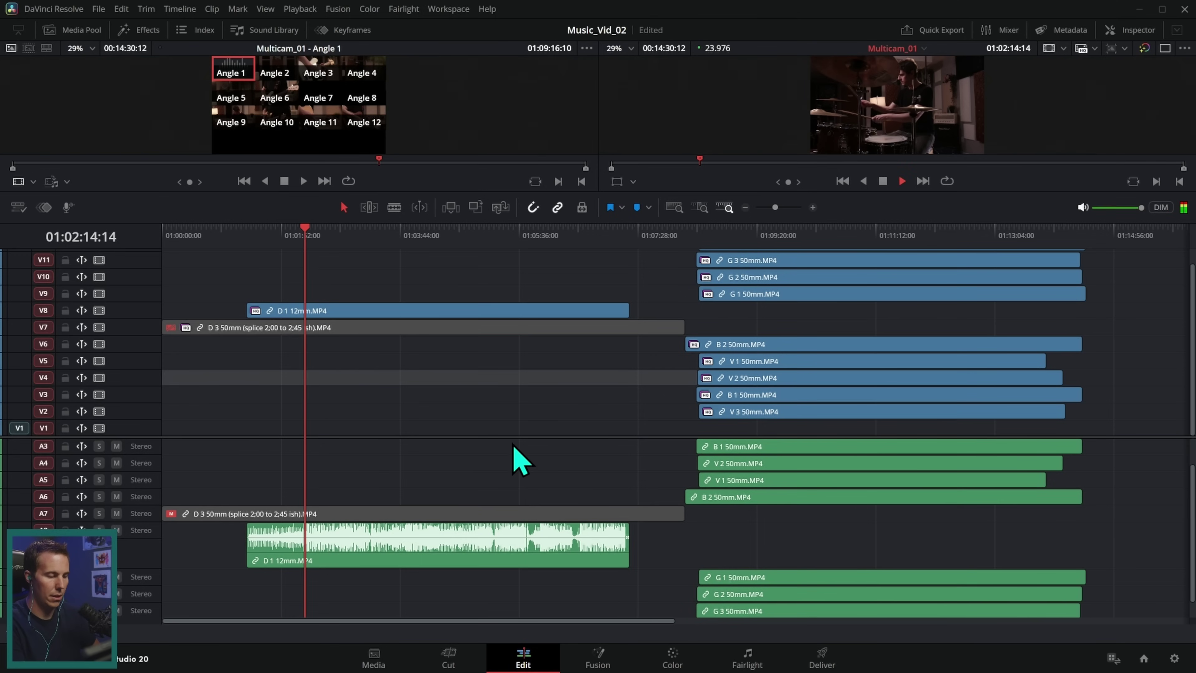
left_click_drag(320, 234, 600, 316)
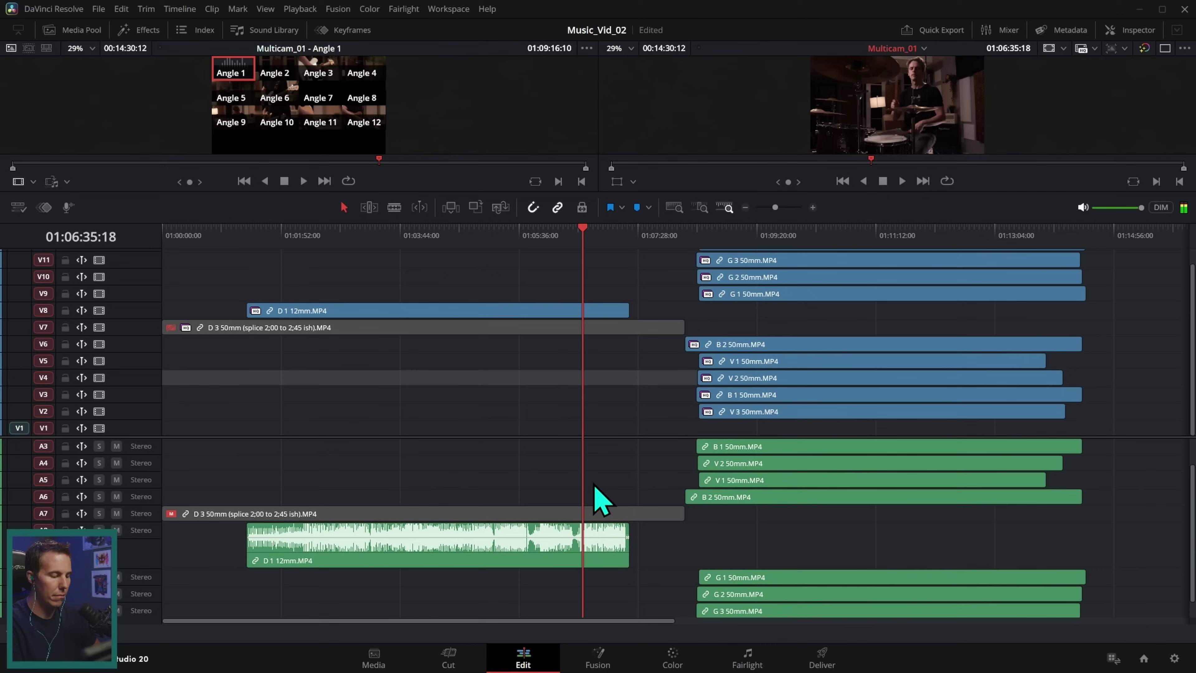
left_click(363, 236)
key("space")
left_click(279, 235)
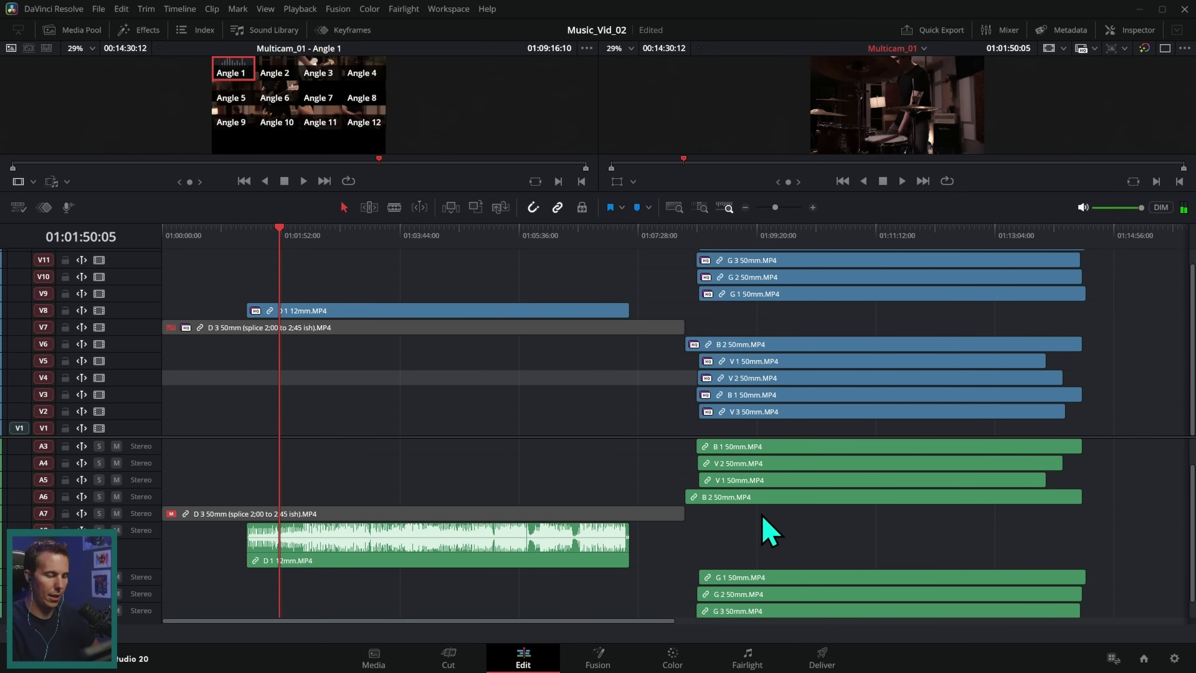
- Move the D 1 12mm clip along its track to line up roughly with the other takes, and set its clip color to Yellow
left_click_drag(393, 551, 831, 551)
right_click(796, 312)
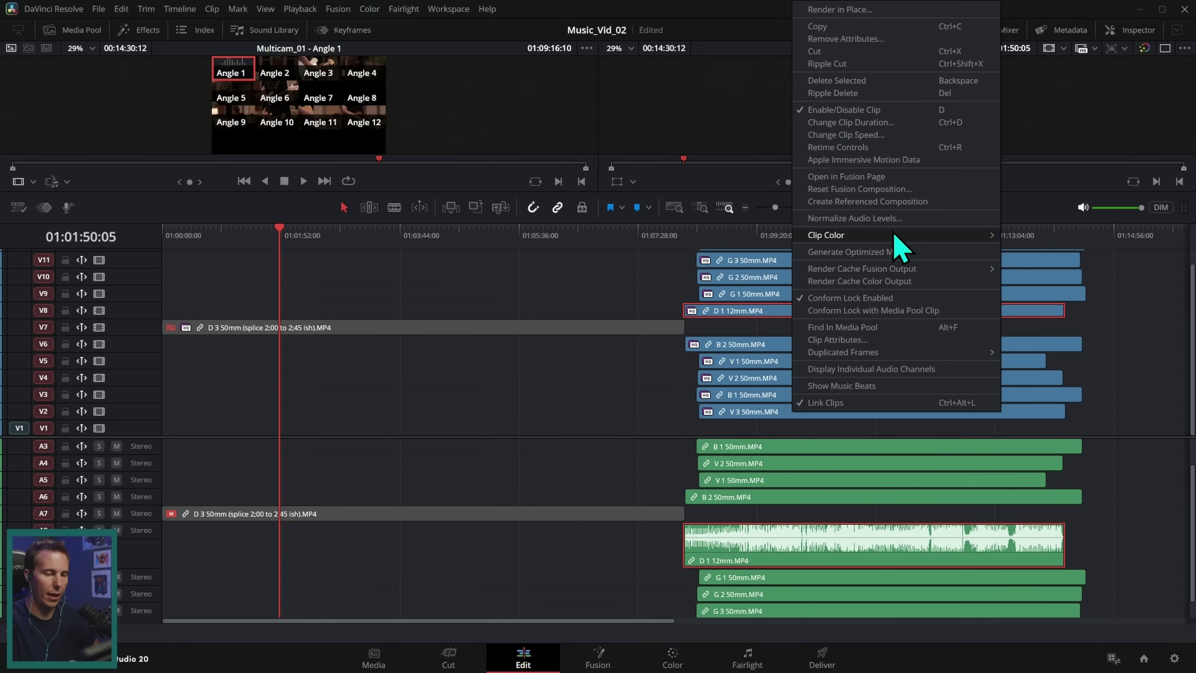
mouse_move(897, 235)
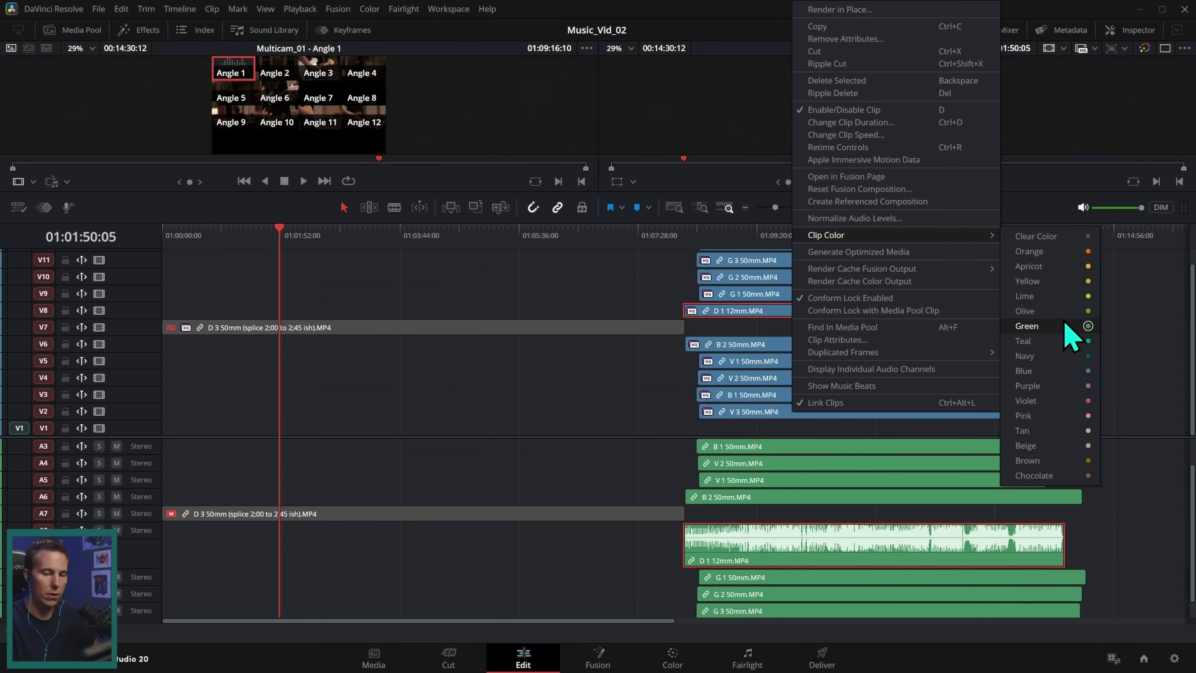
left_click(1065, 282)
- Enlarge the song's audio track and slide the D 1 12mm clip later to match the song waveform at about 01:13:40
scroll(1055, 509, "right", 2)
scroll(1054, 509, "right", 6)
scroll(849, 583, "up", 3)
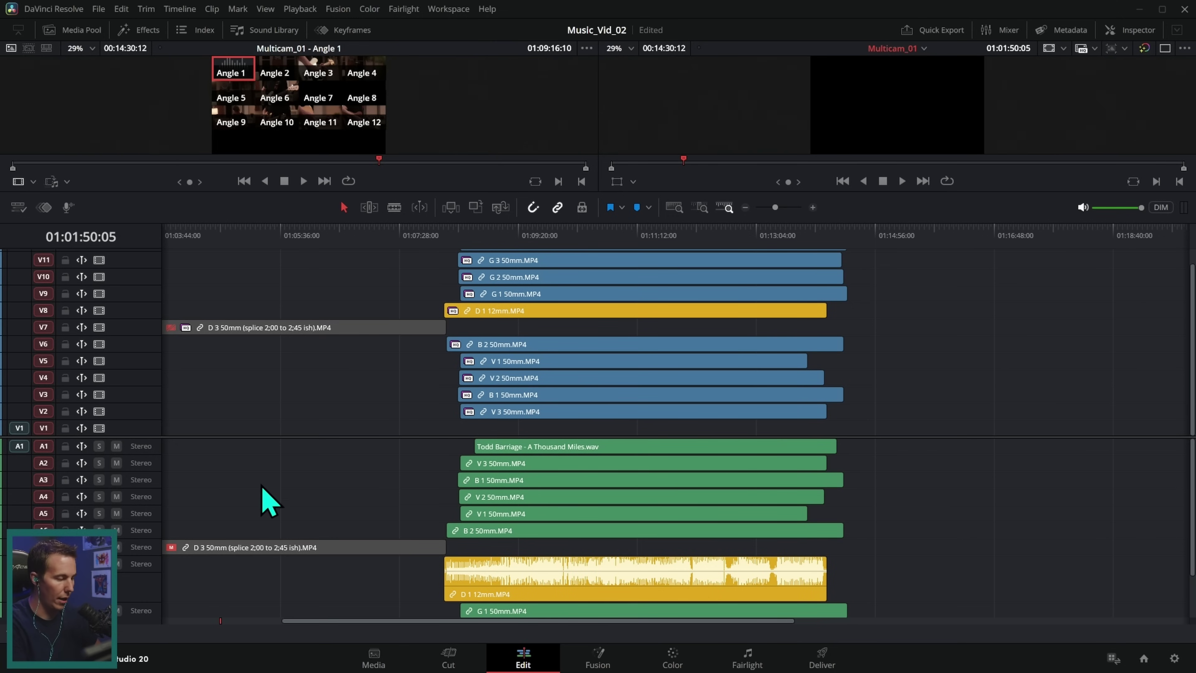
left_click_drag(384, 436, 385, 265)
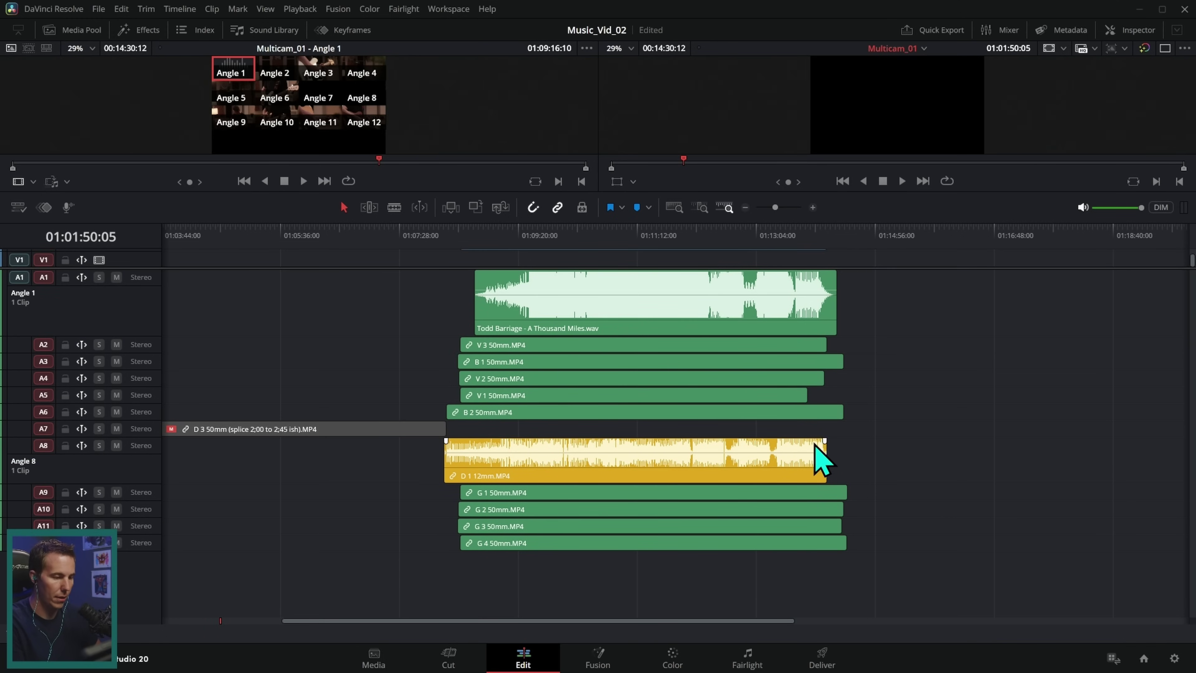
left_click(681, 233)
left_click(812, 207)
left_click_drag(573, 472, 713, 474)
key("space")
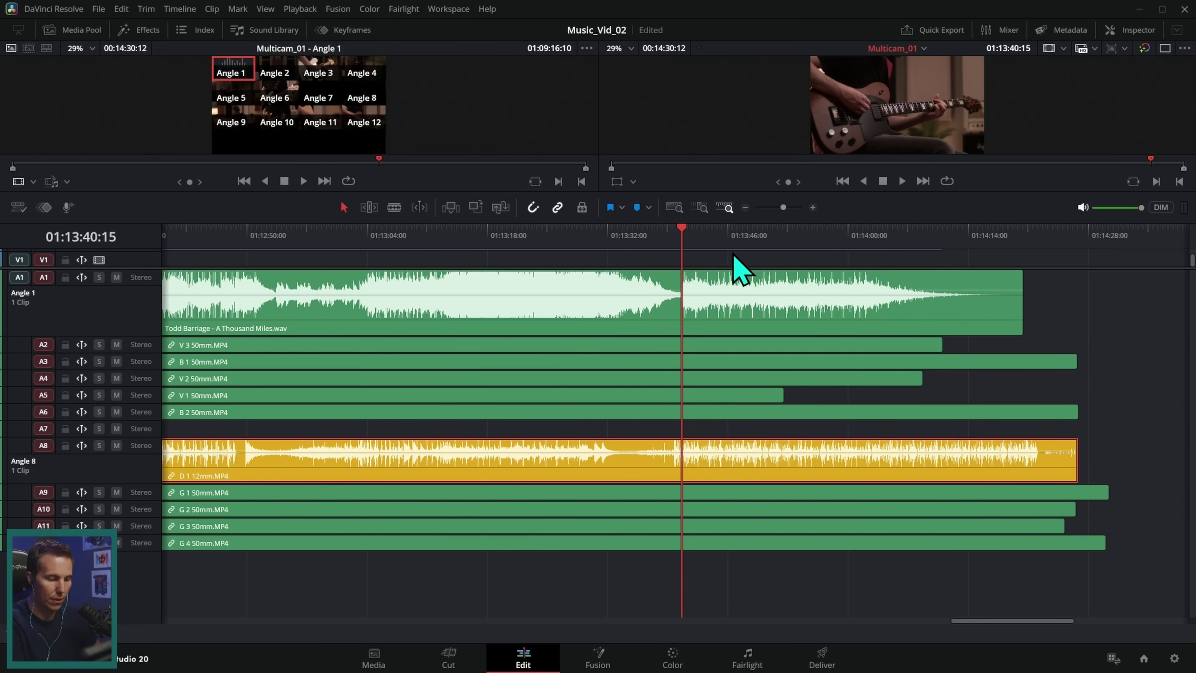
- Play the timeline around 01:13:40 to check the D 1 waveform against the song
left_click(813, 207)
key("space")
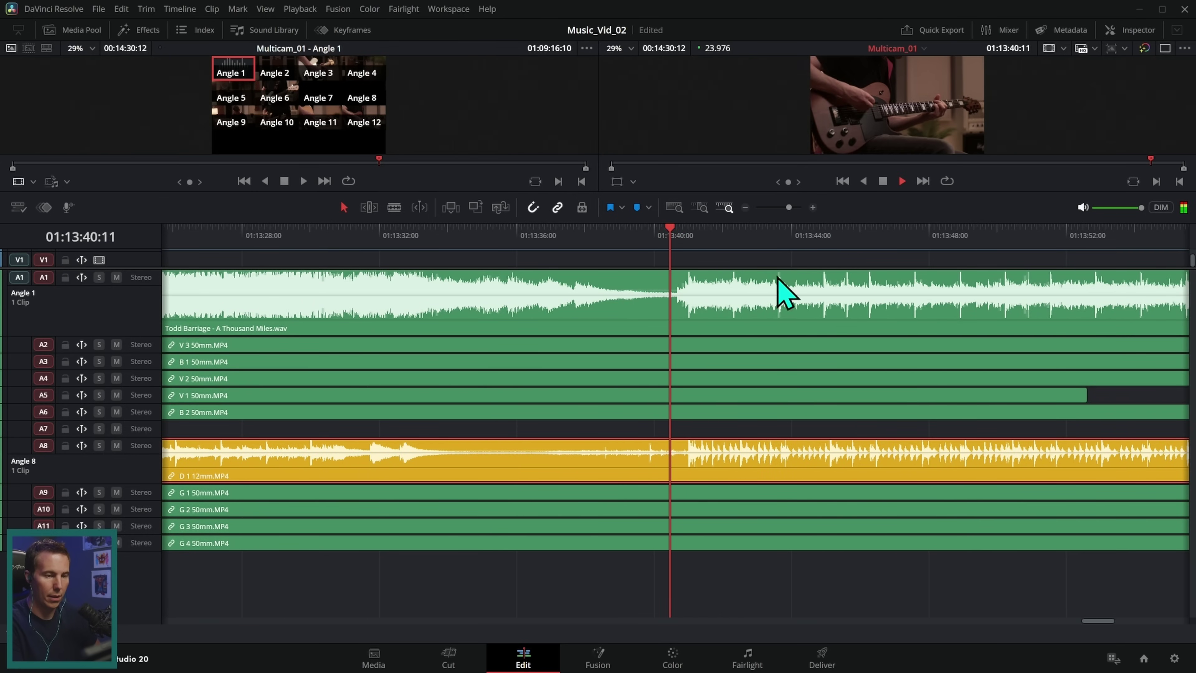
left_click(745, 208)
left_click(745, 208)
left_click(745, 208)
key("space")
left_click(765, 388)
- Solo the song track A1 and the D 1 track A8, and play them together from about 01:13:42
left_click(99, 277)
left_click(99, 445)
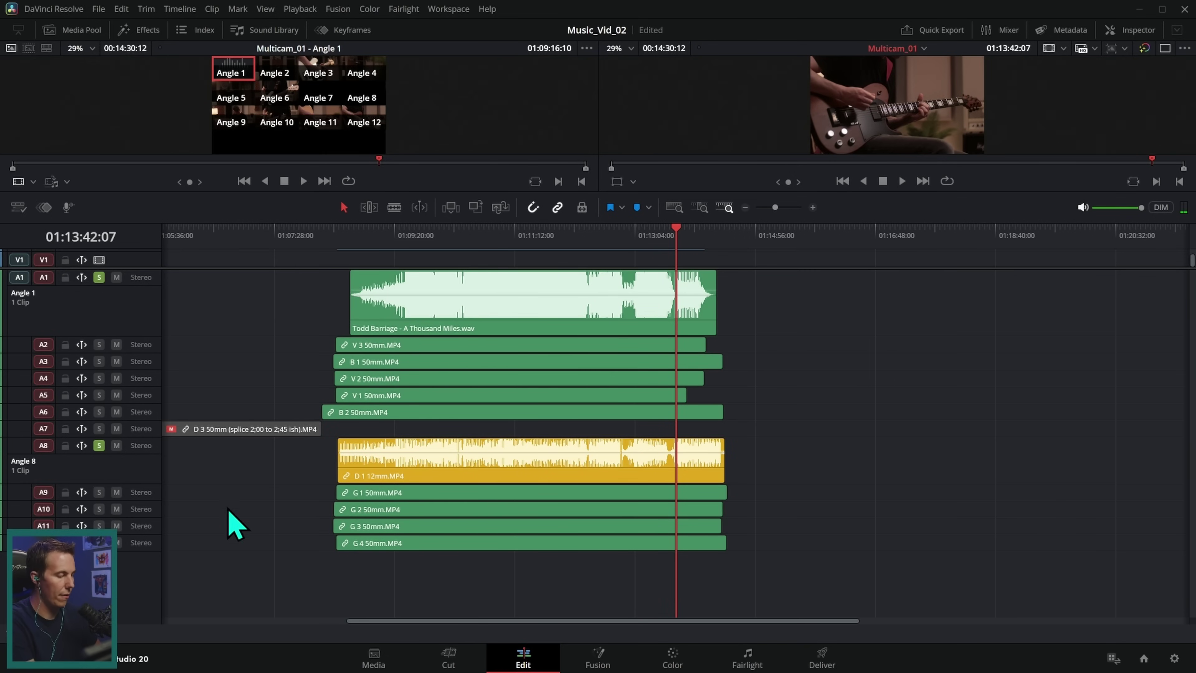
left_click(813, 208)
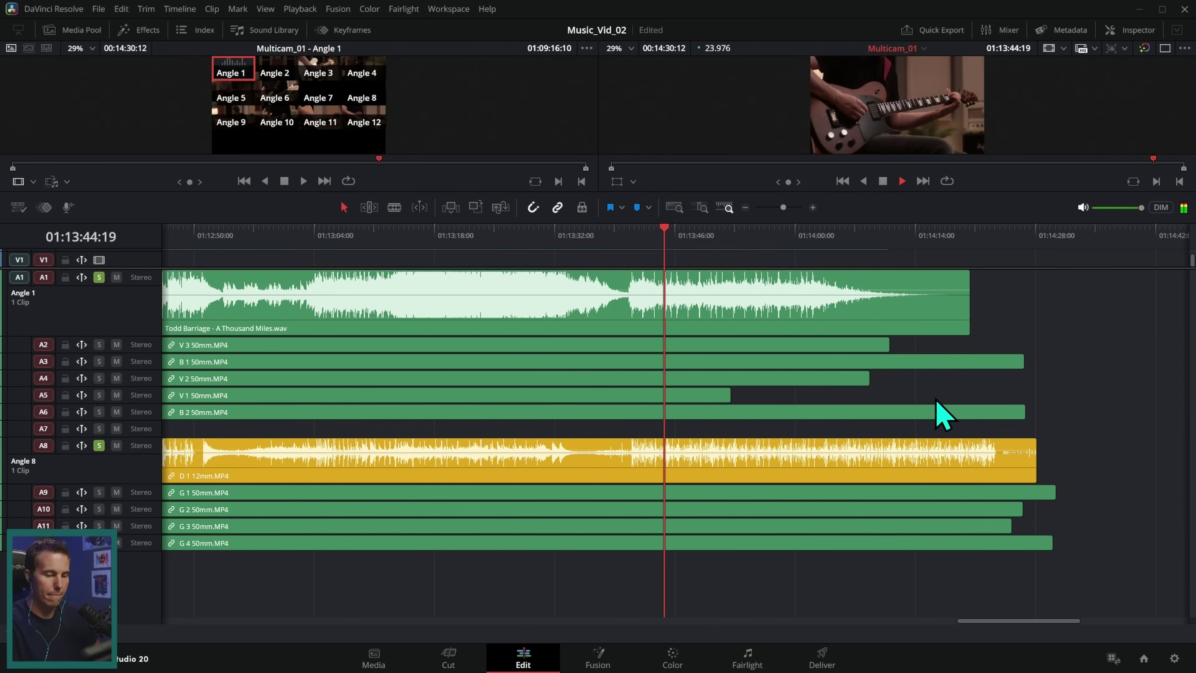
scroll(949, 403, "right", 1)
key("space")
- Play the soloed song and D 1 tracks from about 01:12:20 to compare their timing
scroll(857, 436, "left", 5)
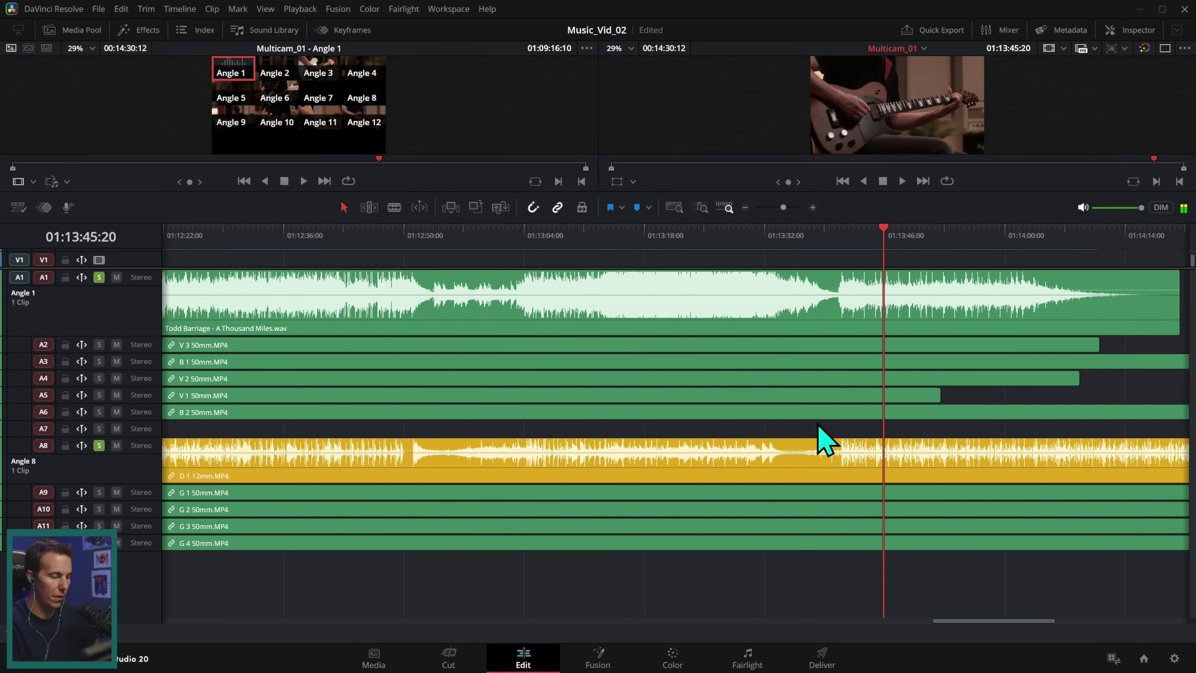
scroll(661, 440, "left", 3)
scroll(611, 433, "left", 2)
left_click(352, 235)
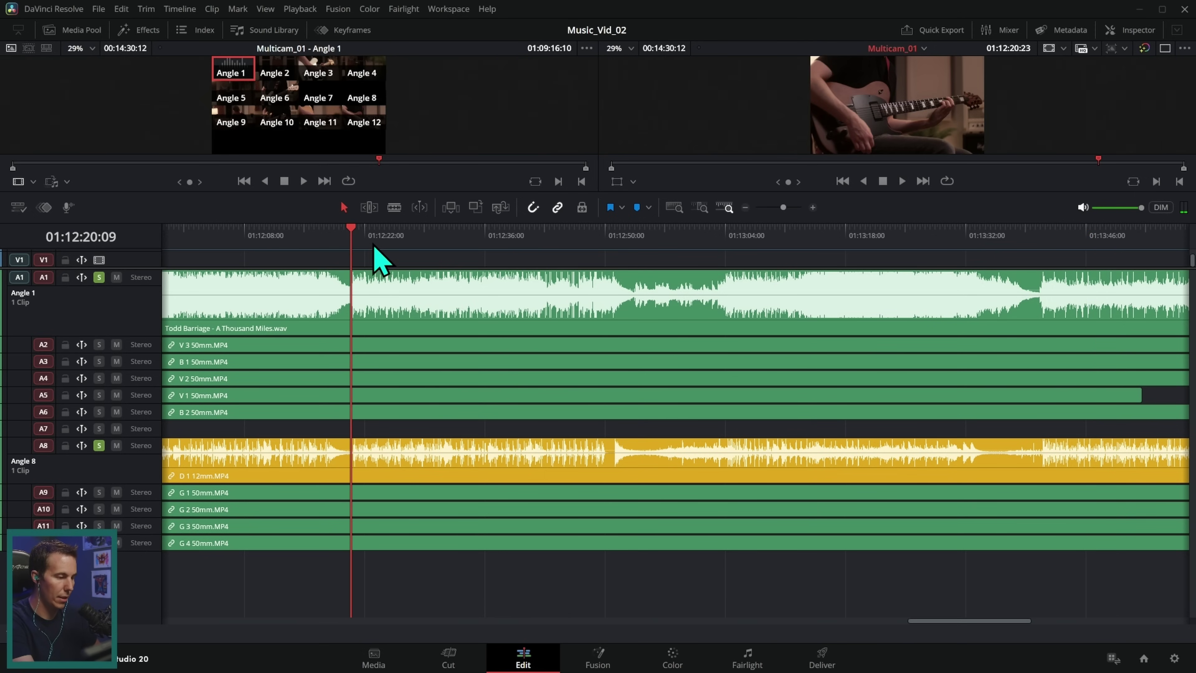
left_click(812, 207)
key("space")
key("space")
- Nudge the D 1 12mm clip a few frames earlier to match the song's transients near 01:12:20
left_click(747, 472)
key("comma")
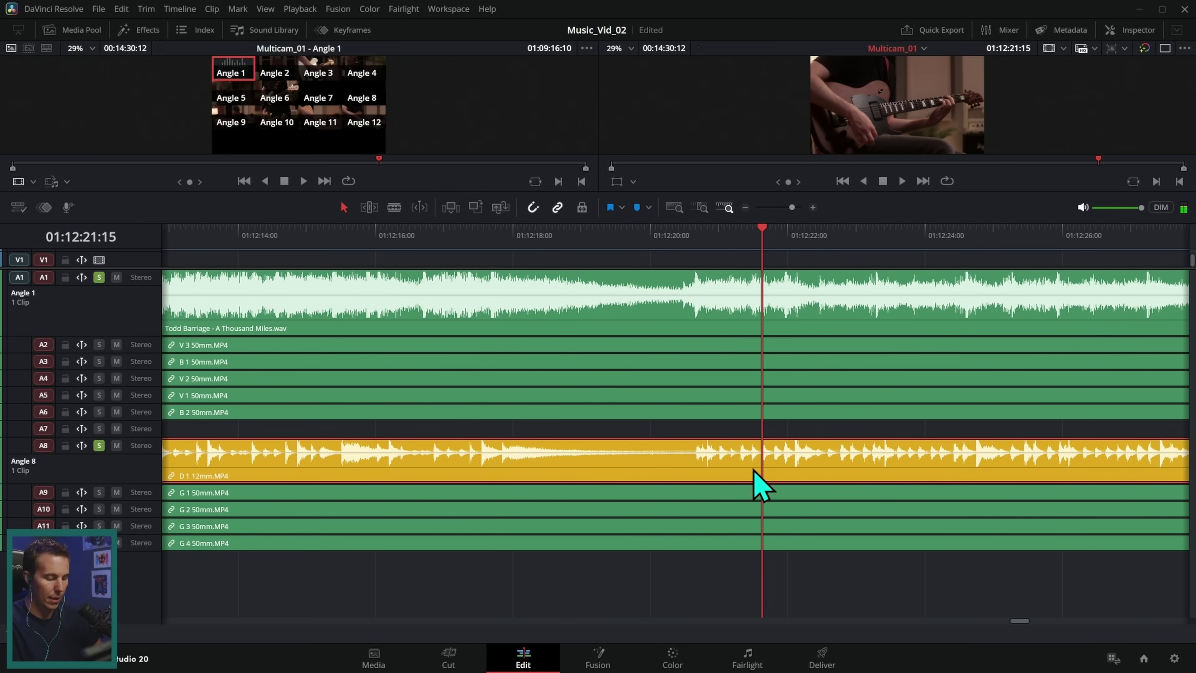
key("comma")
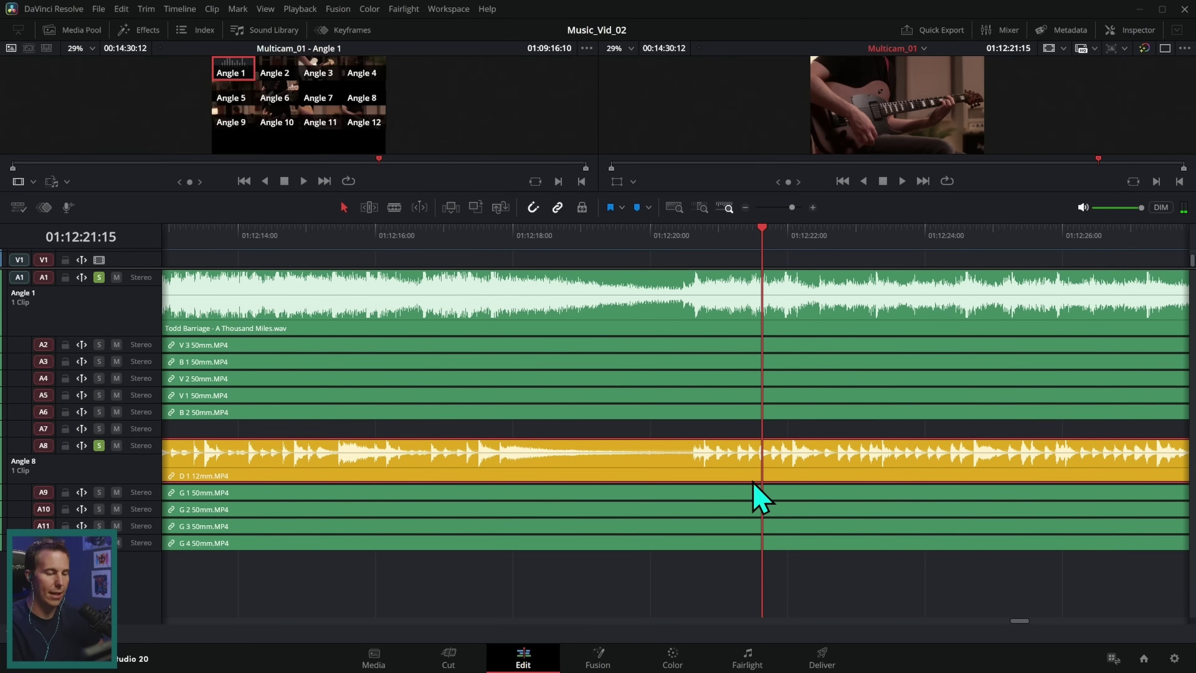
left_click(700, 234)
key("comma")
key("comma")
- Check the nudged D 1 clip's sync with the song near 01:12:20, 01:10:24 and 01:09:33
left_click(660, 235)
key("space")
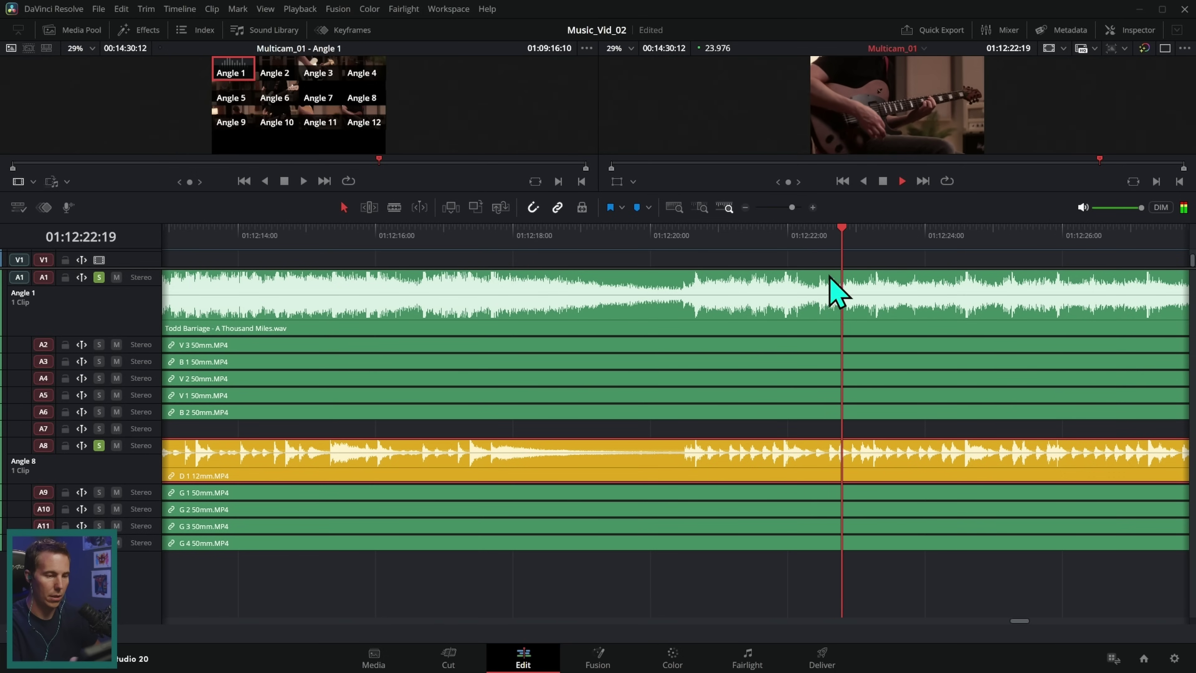
left_click(745, 208)
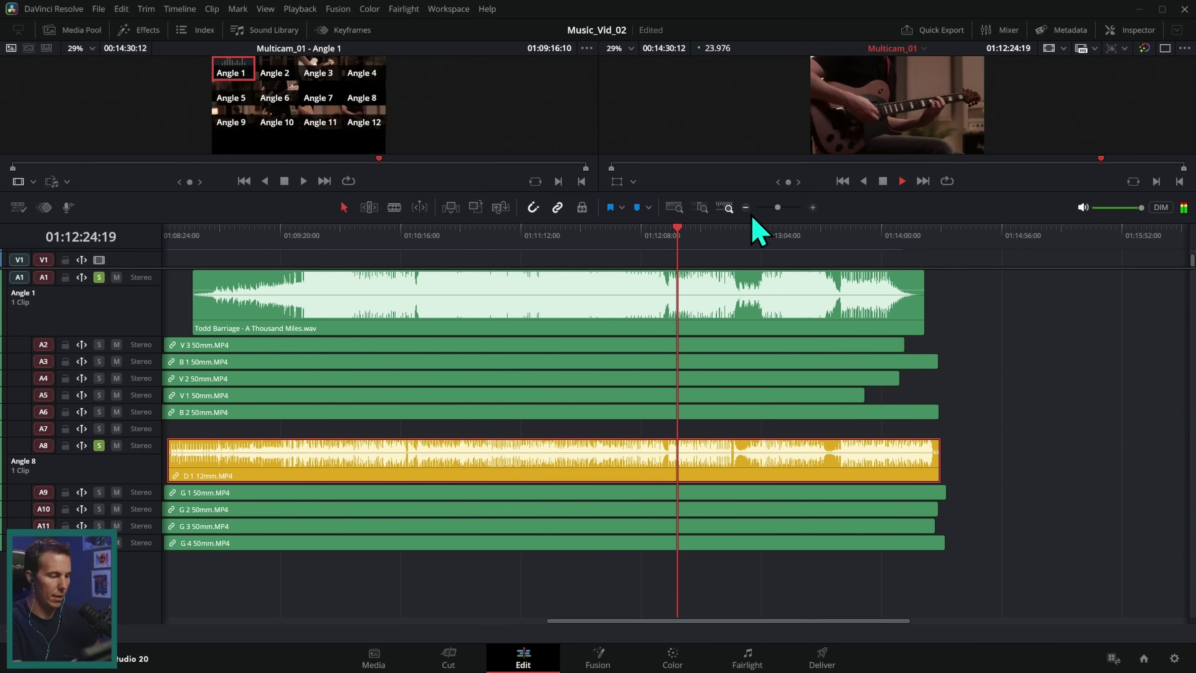
left_click(414, 235)
left_click(812, 207)
key("space")
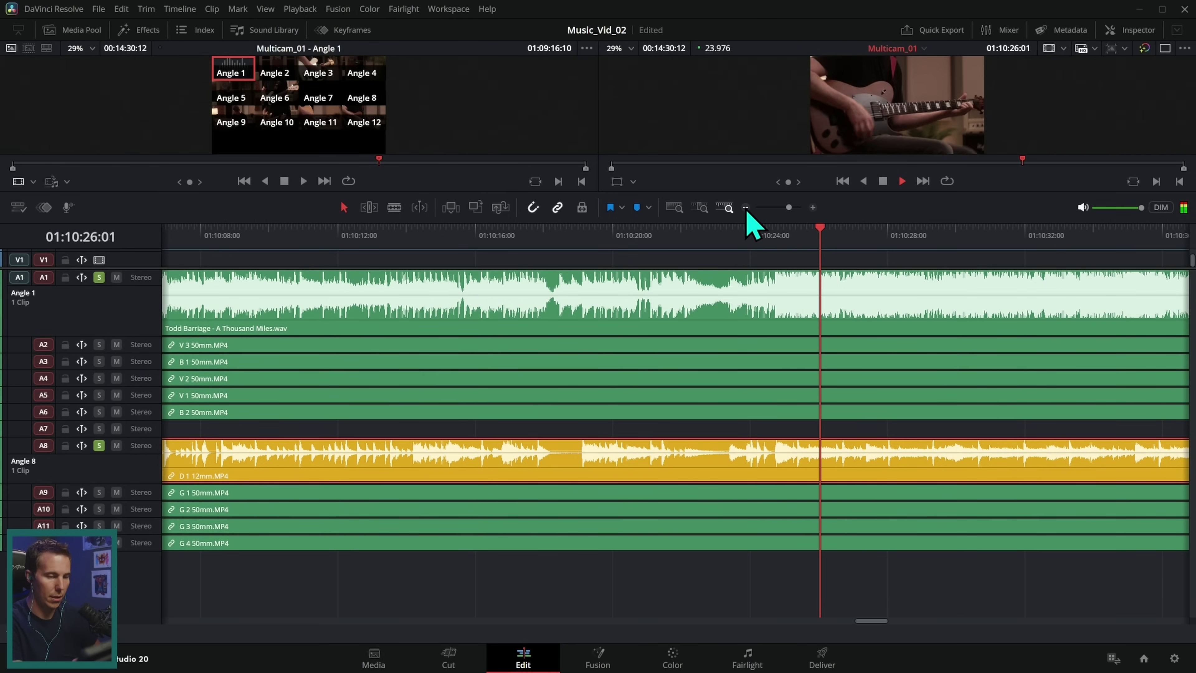
key("space")
left_click(747, 209)
left_click(746, 208)
left_click(747, 209)
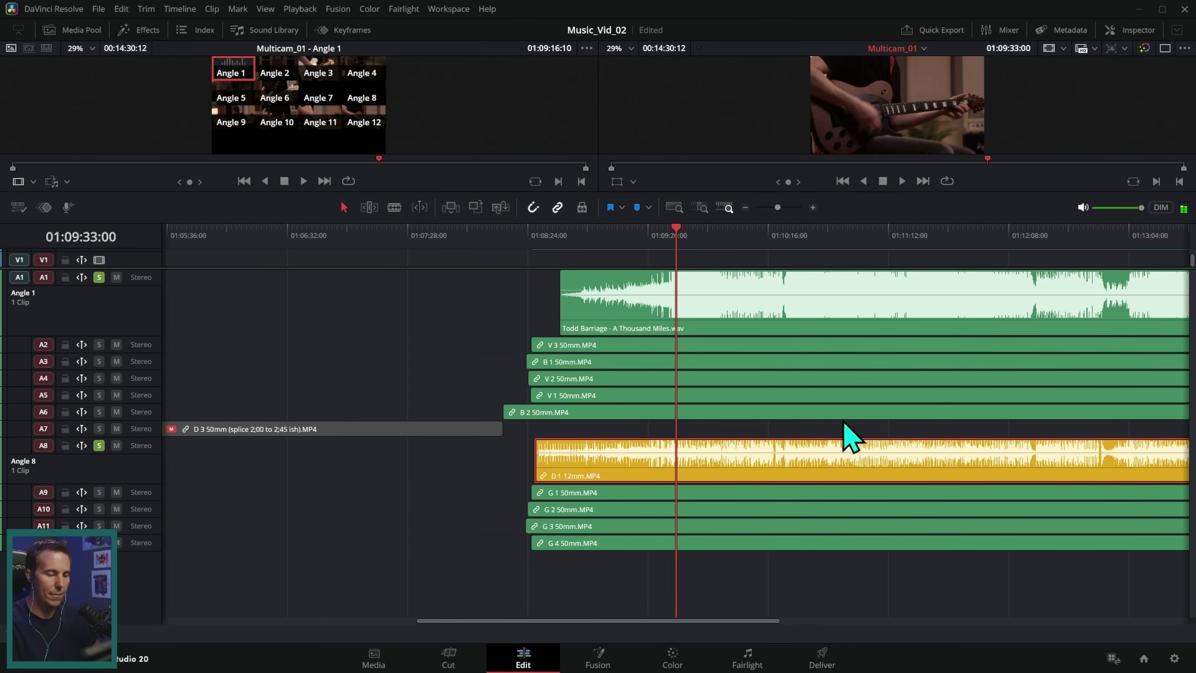
- Disable the G 1, G 2, G 3 and G 4 50mm guitar clips to reveal the D 1 12mm angle
left_click(747, 208)
left_click(748, 207)
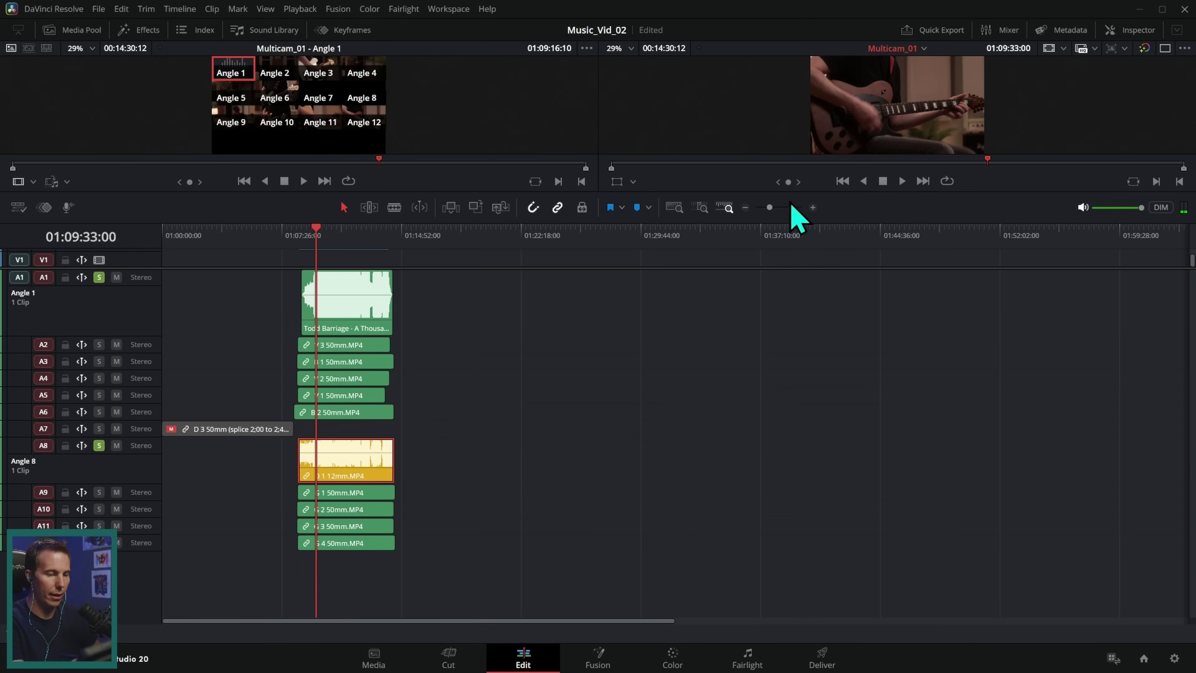
left_click(812, 208)
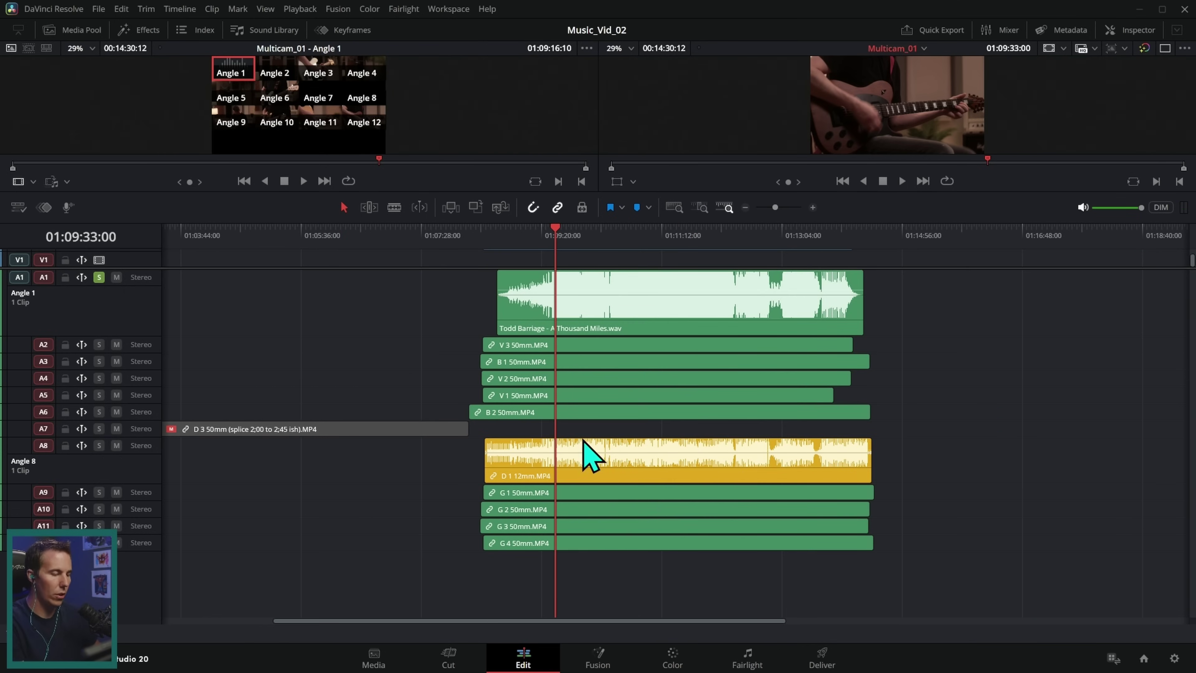
left_click_drag(589, 267, 592, 387)
left_click_drag(904, 267, 777, 353)
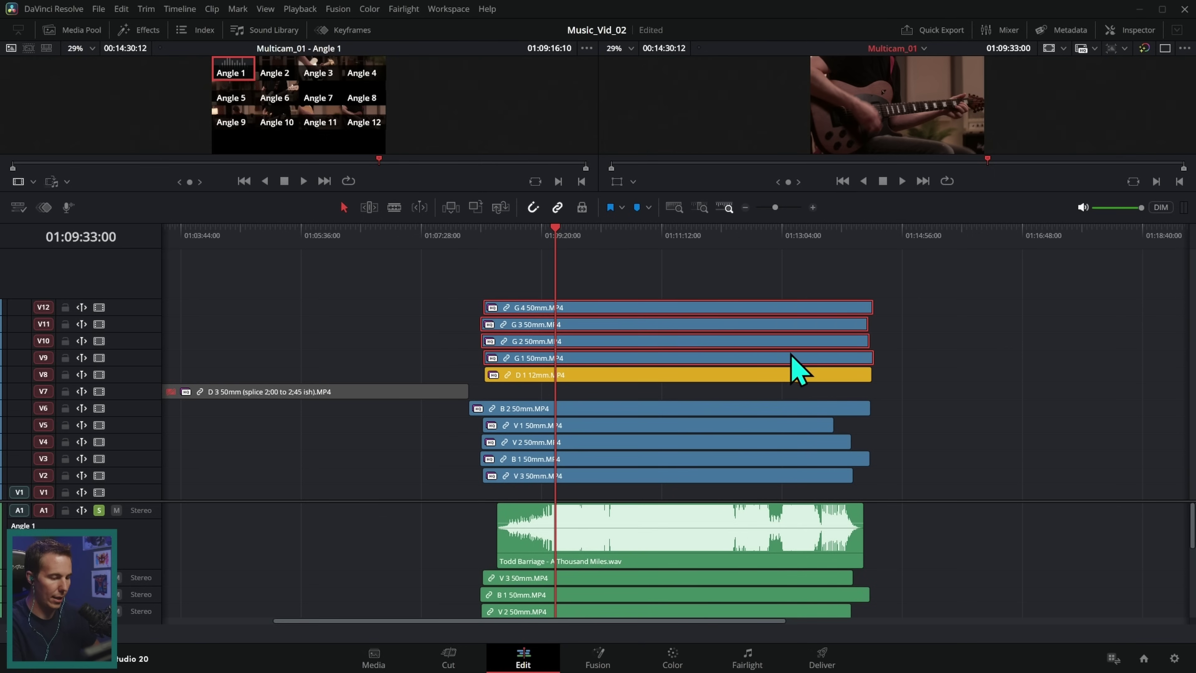
key("d")
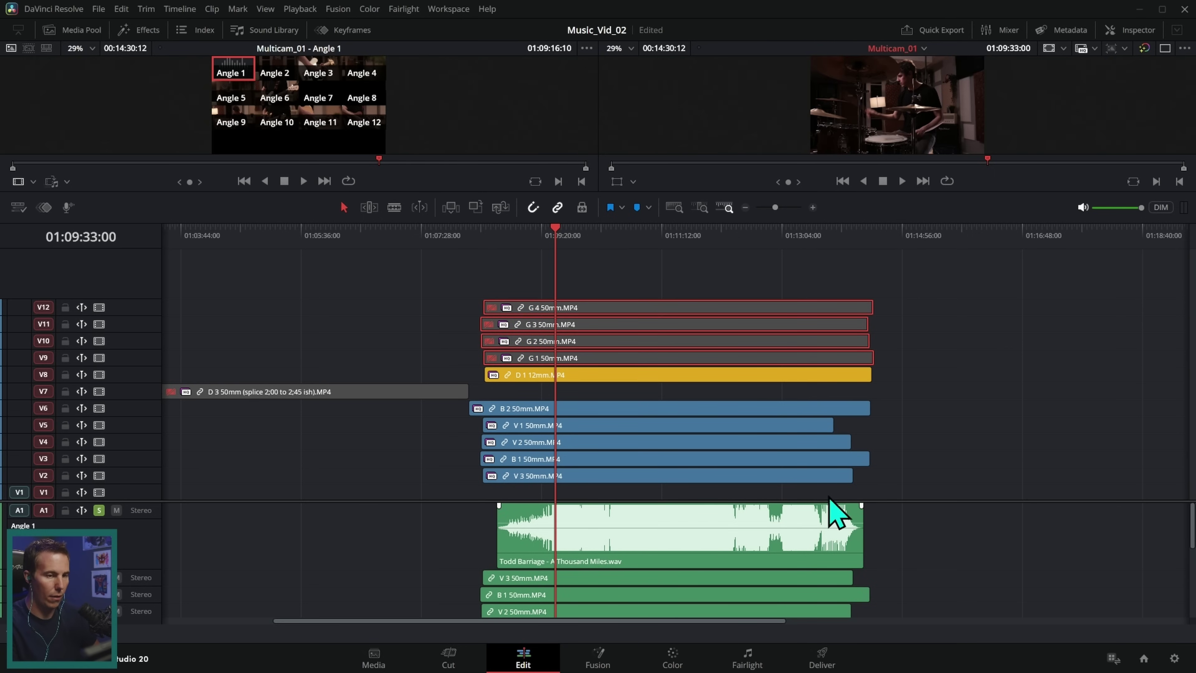
- Enlarge the viewers and play the D 1 angle near 01:09:53, 01:12:24 and 01:13:24 to check its picture sync
left_click_drag(940, 191, 922, 281)
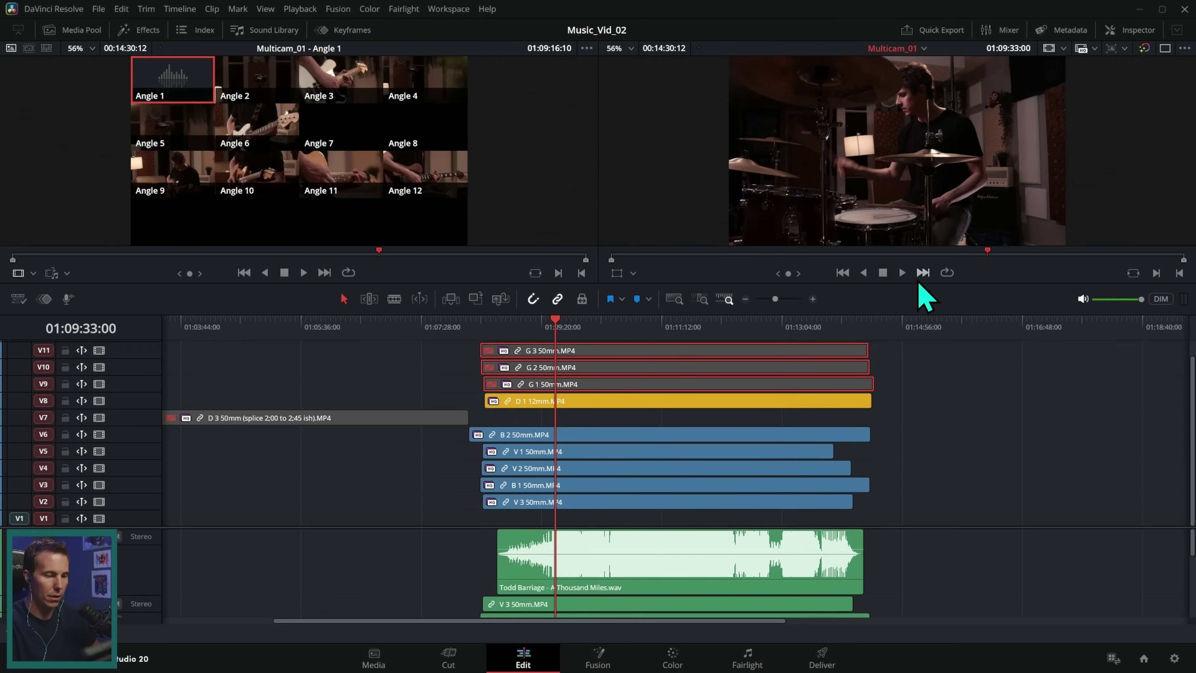
left_click(575, 325)
key("space")
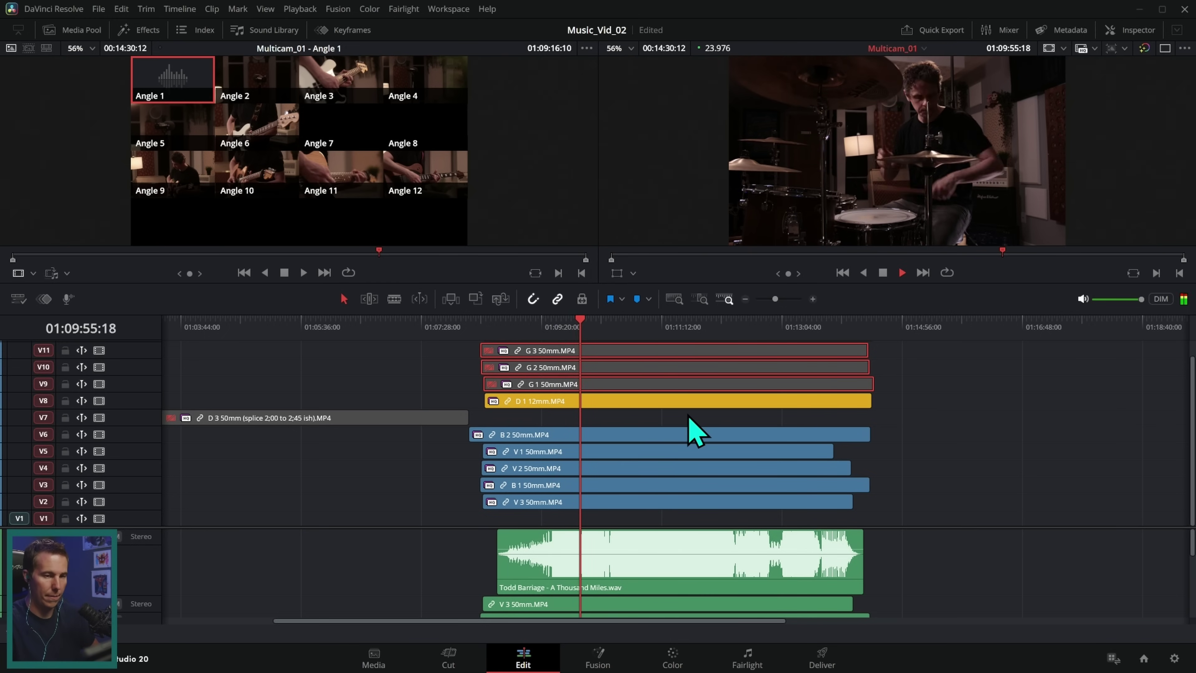
left_click(773, 325)
left_click(739, 330)
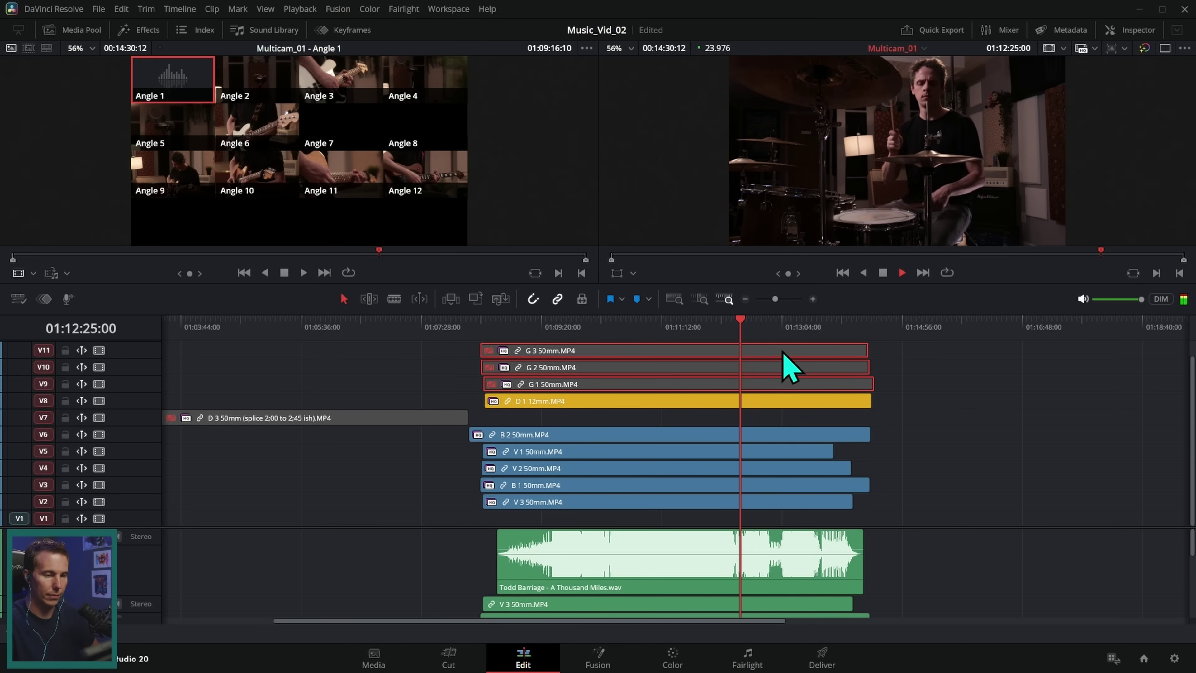
left_click(805, 330)
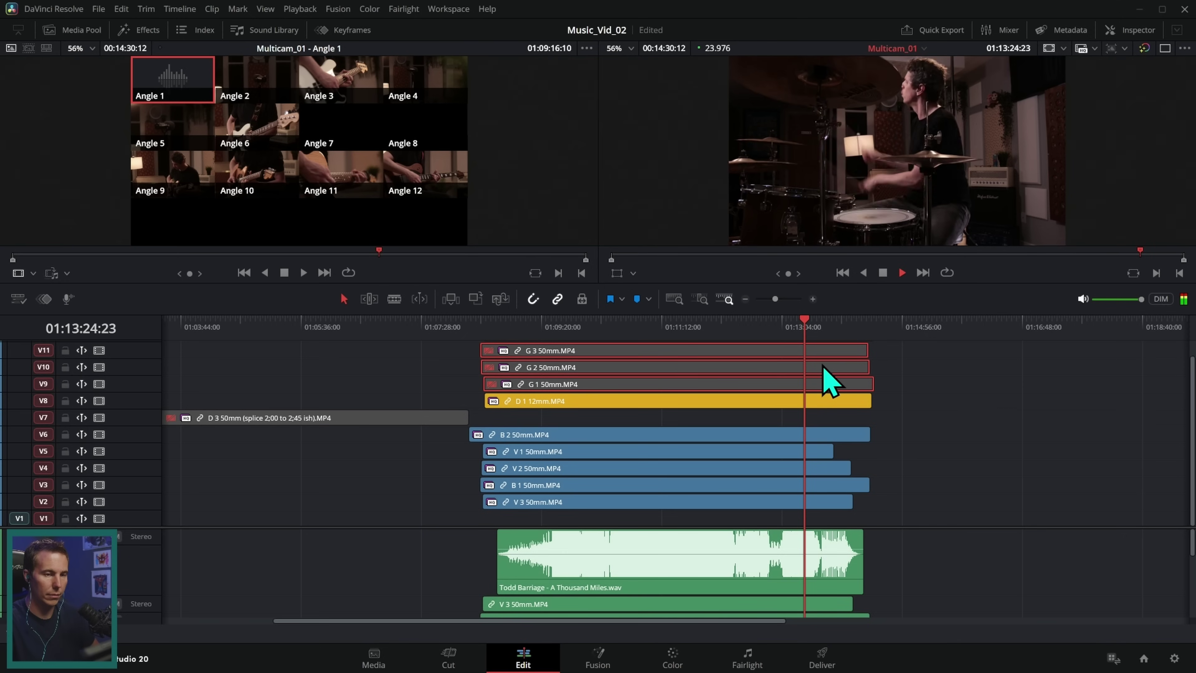
key("space")
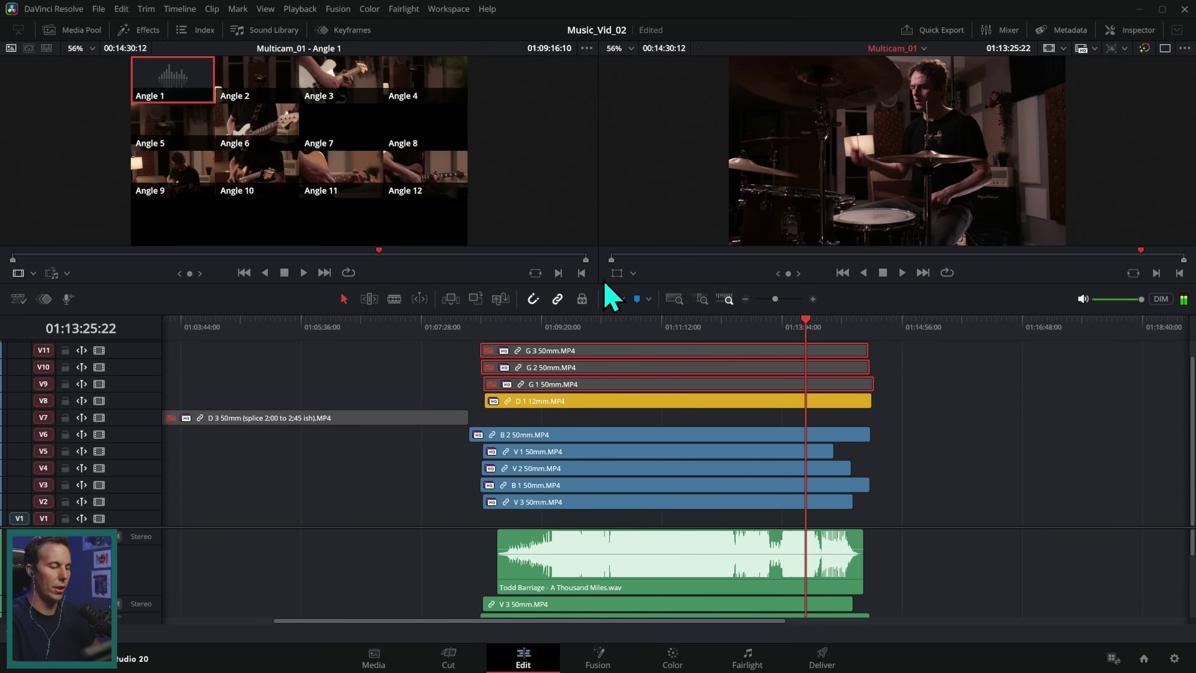
- Re-enable the D 3 50mm drum clip and enlarge its audio track A7 to show the waveform
left_click(913, 454)
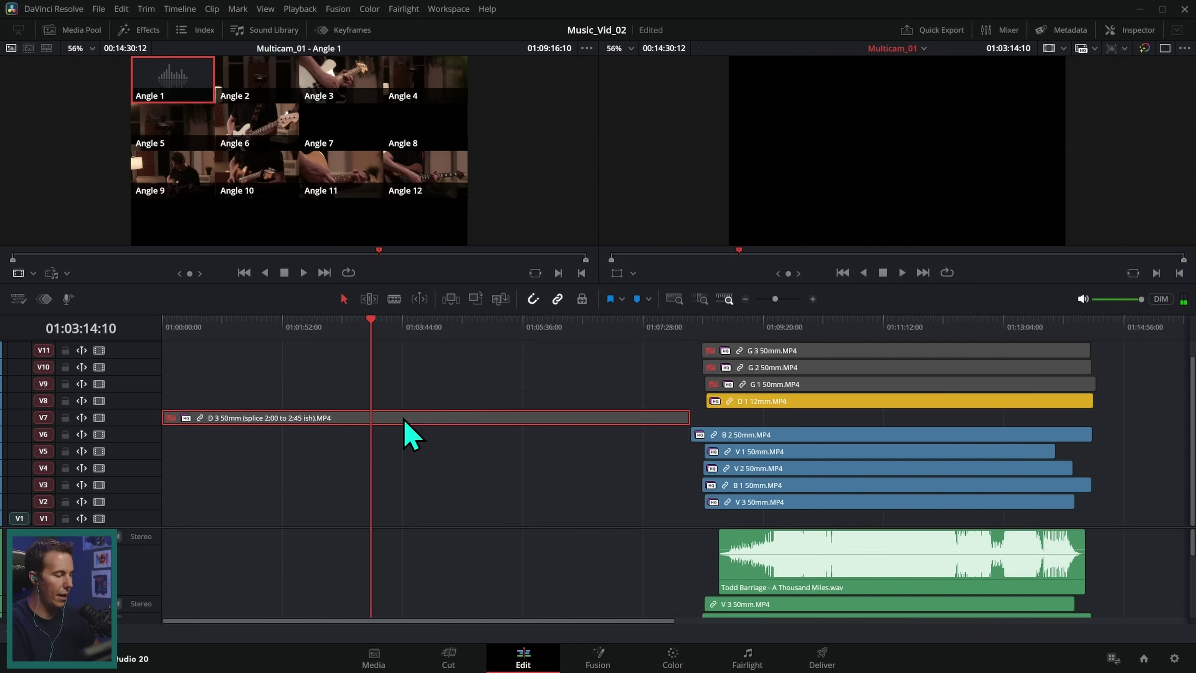
key("d")
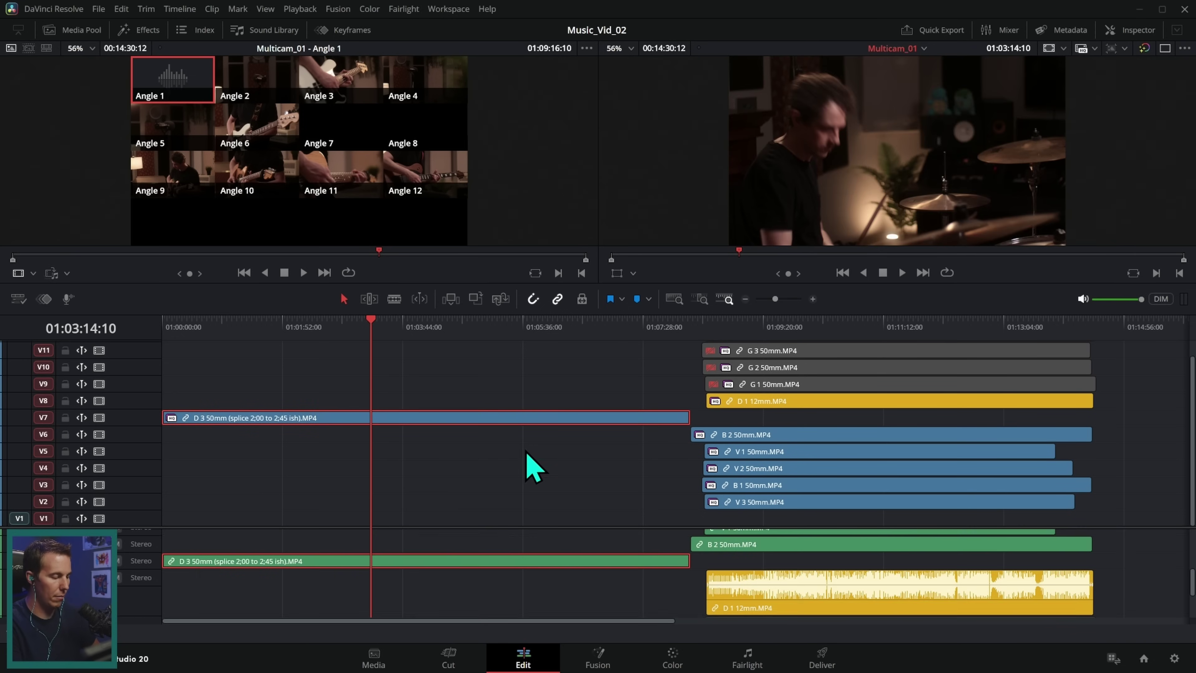
scroll(208, 579, "up", 4)
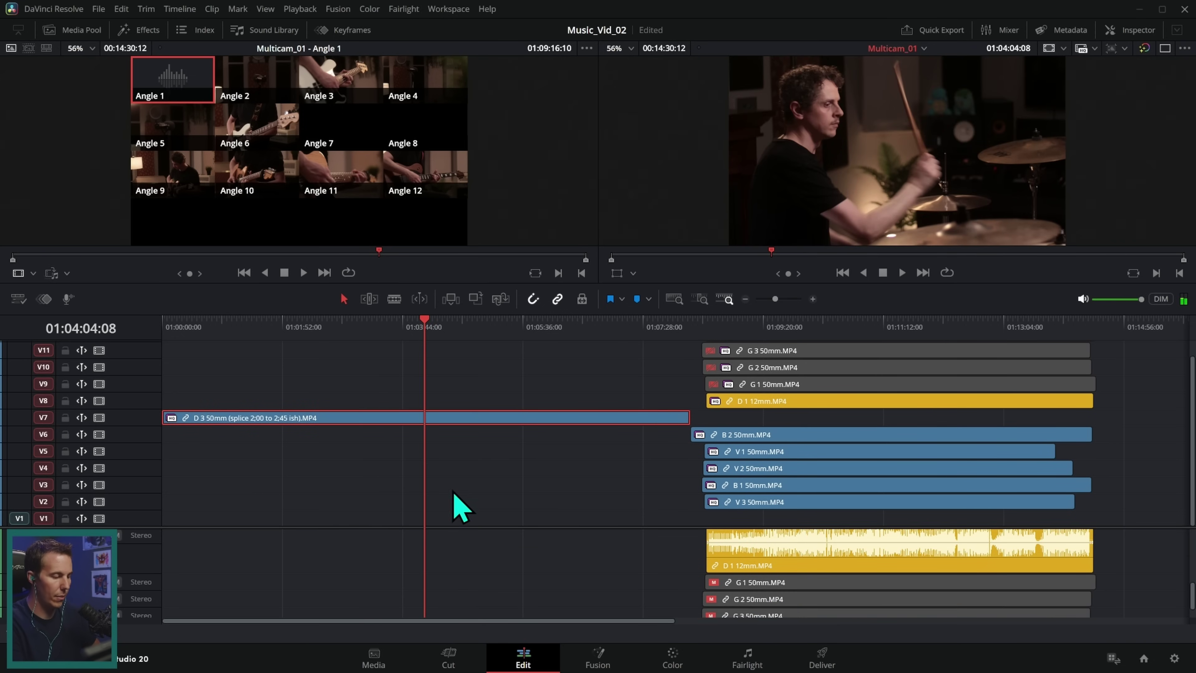
scroll(431, 580, "up", 2)
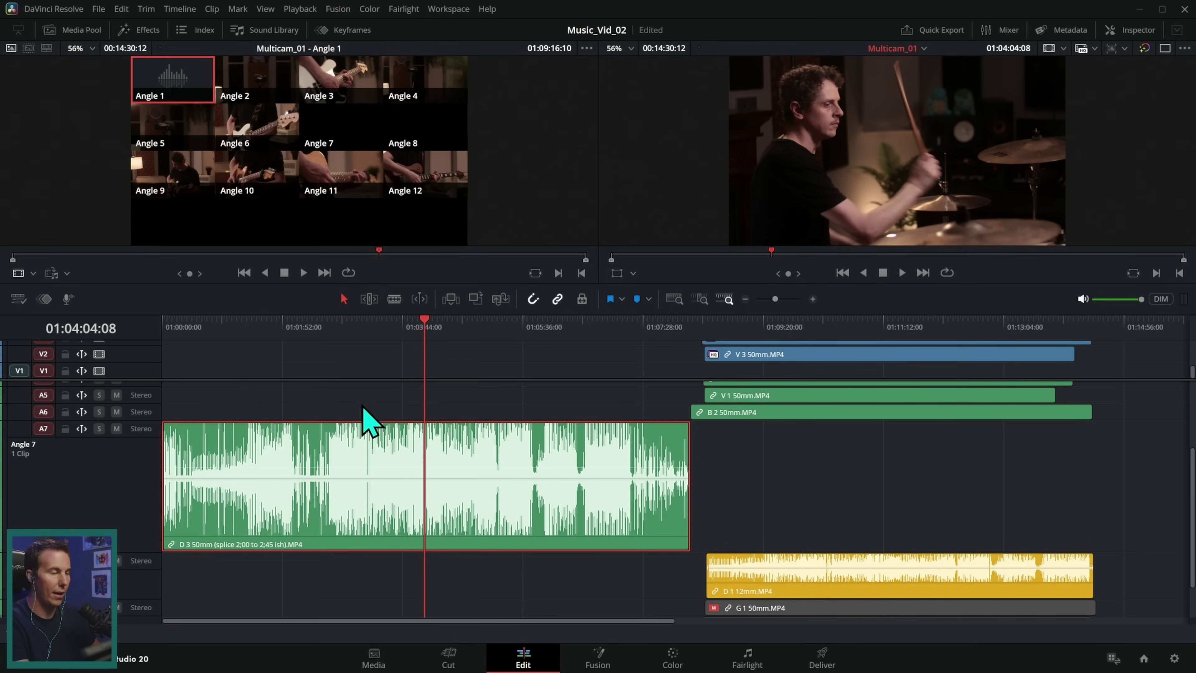
- Play the D 3 50mm drum clip from about 01:01:51 and examine its enlarged waveform for where the performance breaks off
left_click(306, 324)
left_click(284, 327)
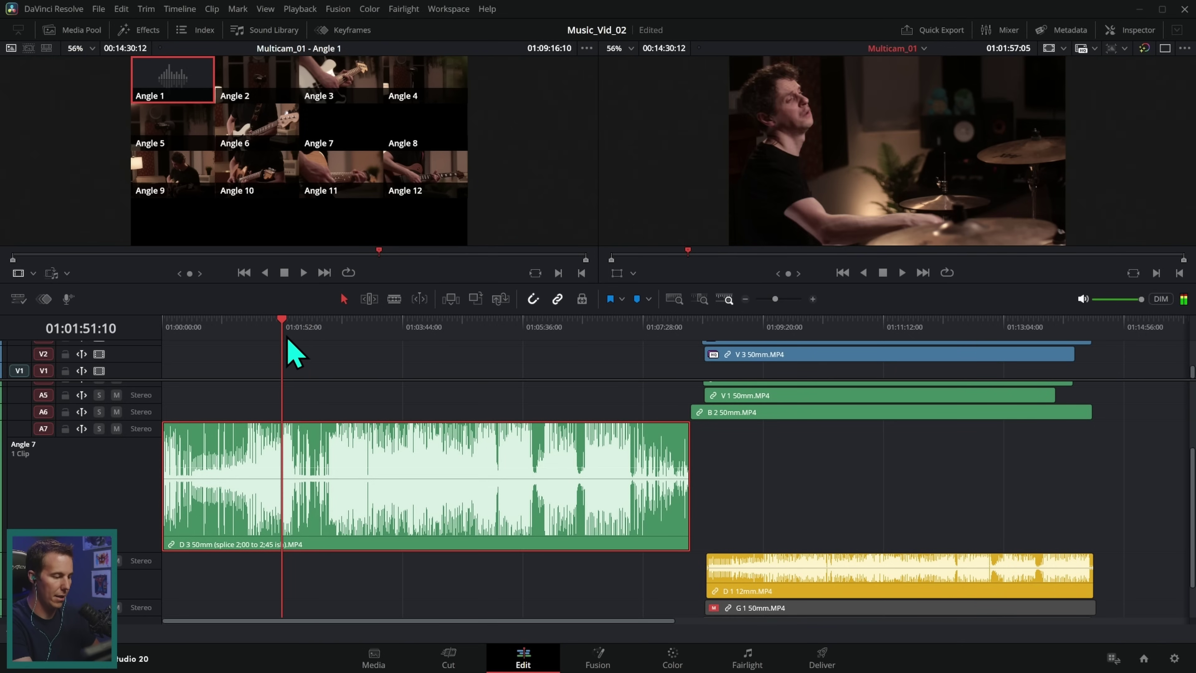
key("space")
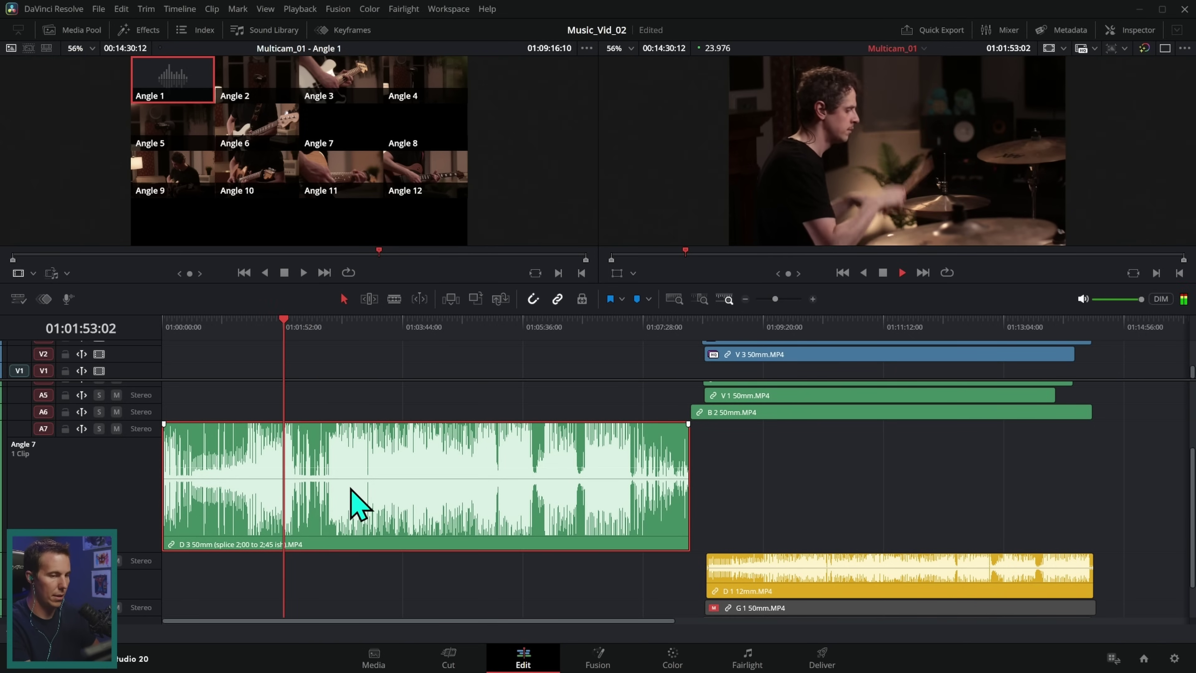
left_click(813, 298)
left_click(813, 298)
left_click_drag(643, 581, 572, 583)
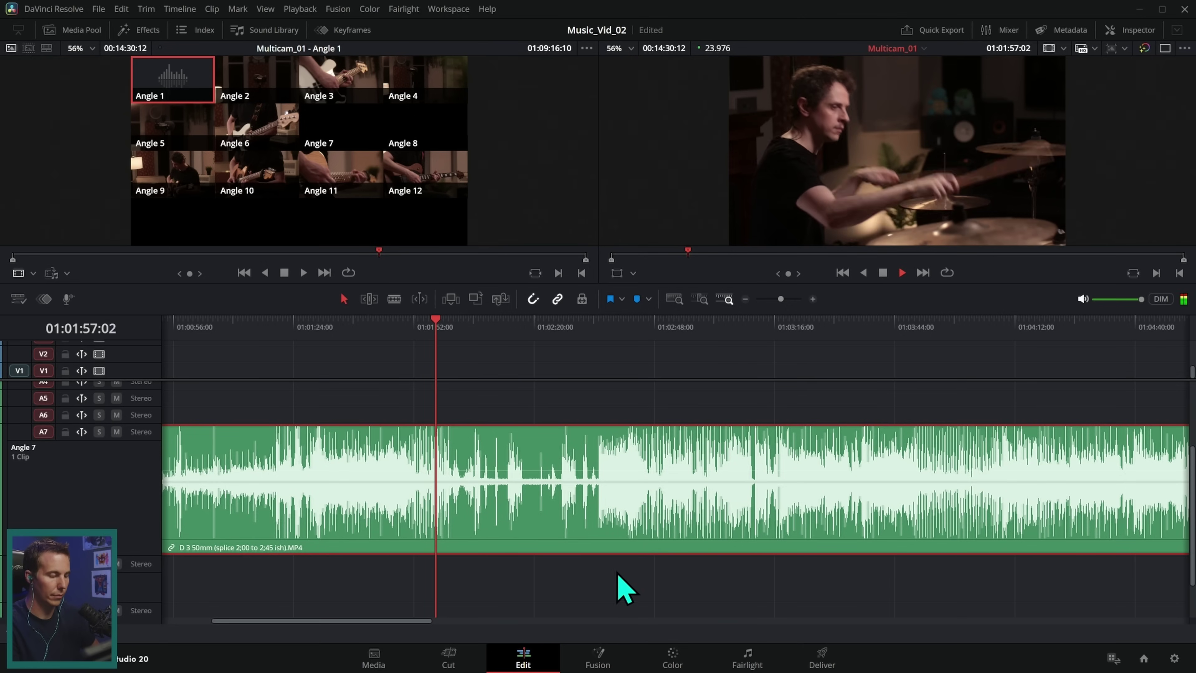
scroll(569, 587, "right", 1)
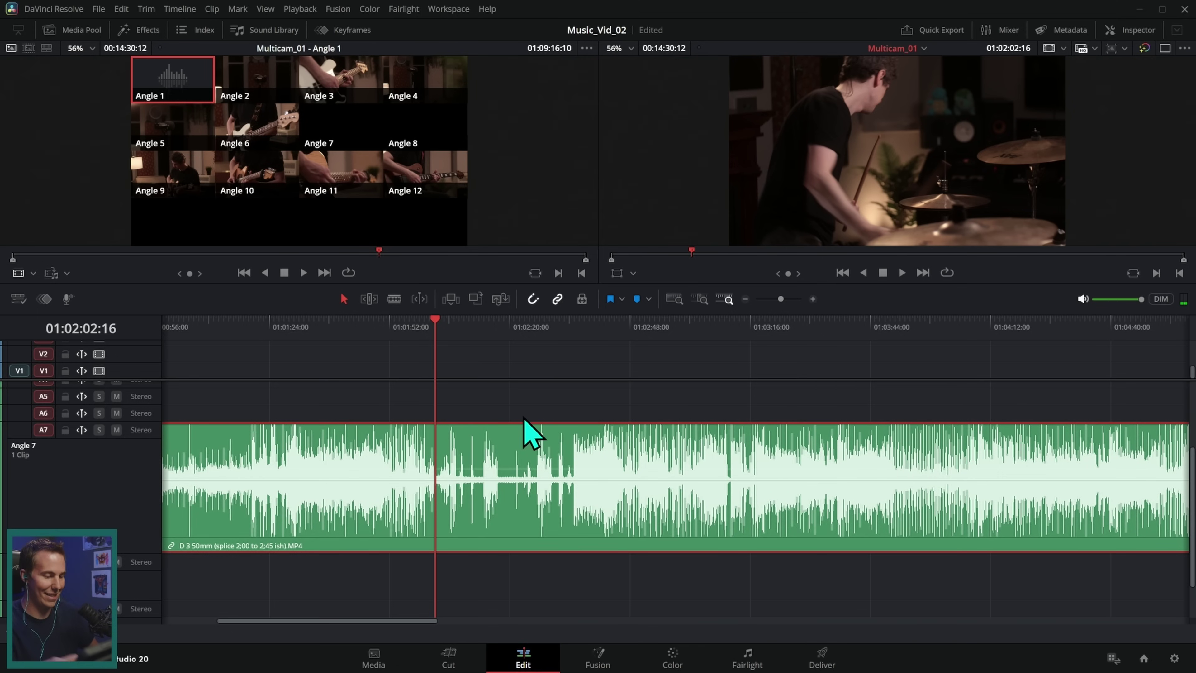
- Split the D 3 50mm clip at 01:02:34:05 and 01:02:00:13 to isolate the interrupted section
left_click_drag(559, 331, 571, 347)
key("ctrl+b")
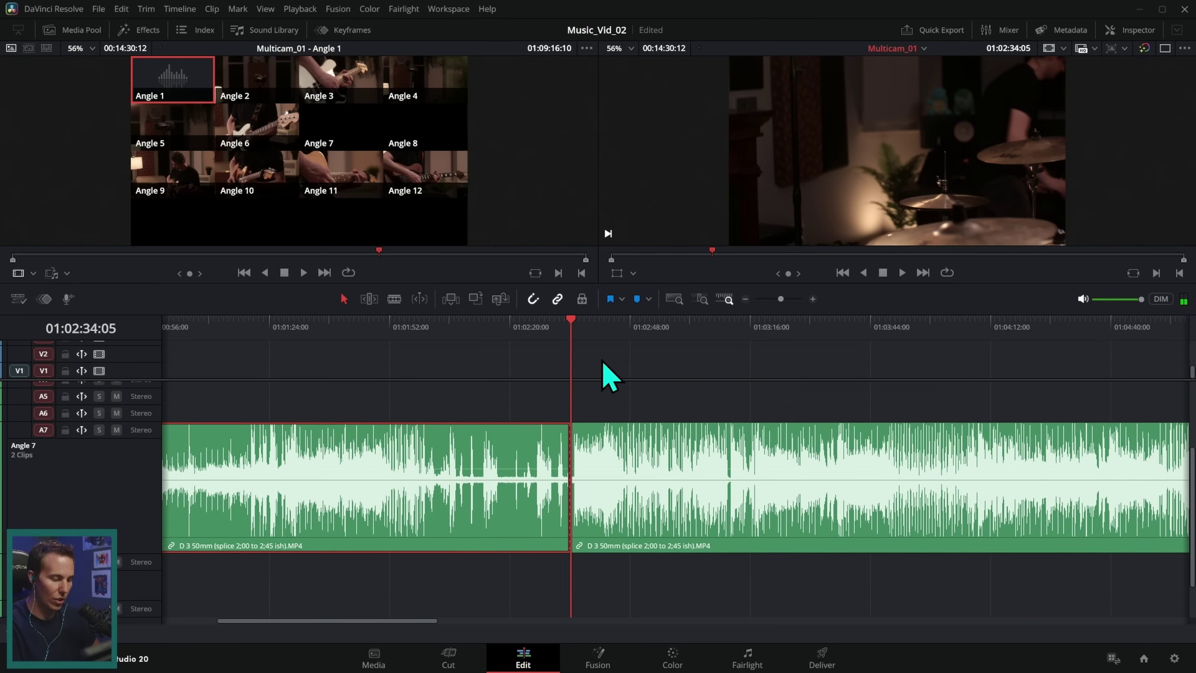
left_click_drag(476, 334, 420, 346)
key("space")
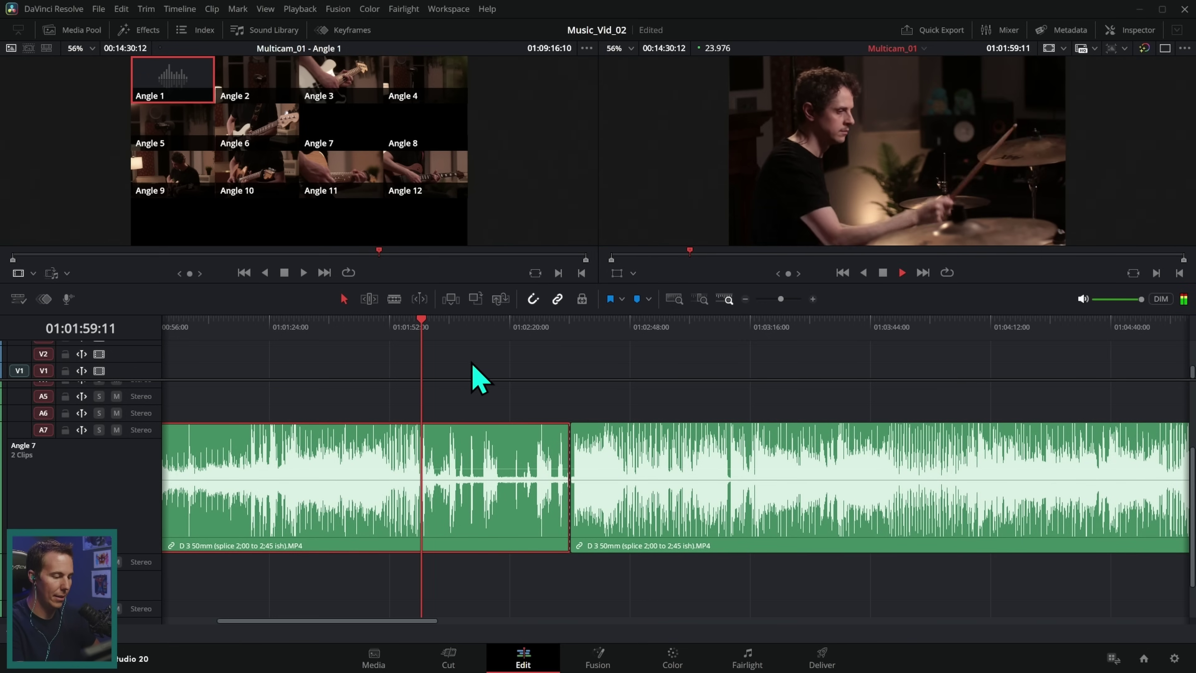
key("space")
key("ctrl+b")
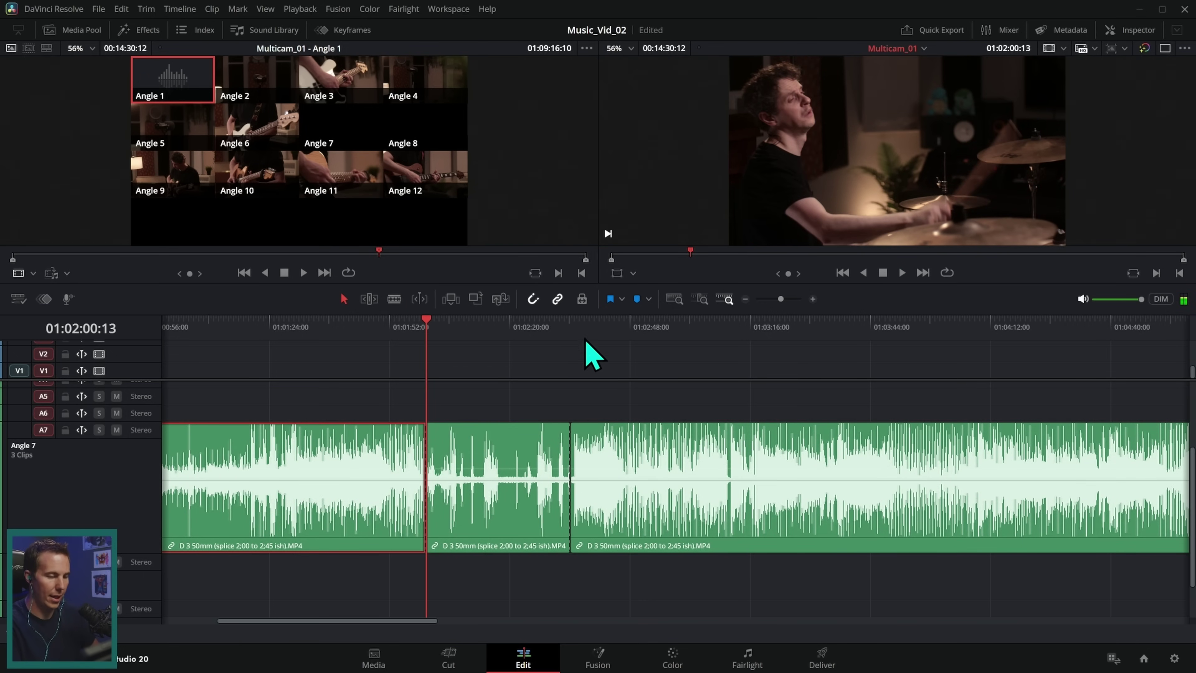
- Play the D 3 50mm drum footage from 01:02:34 and skim the parts before and after the interruption to judge which to keep
left_click(571, 321)
left_click_drag(821, 570, 700, 568)
key("space")
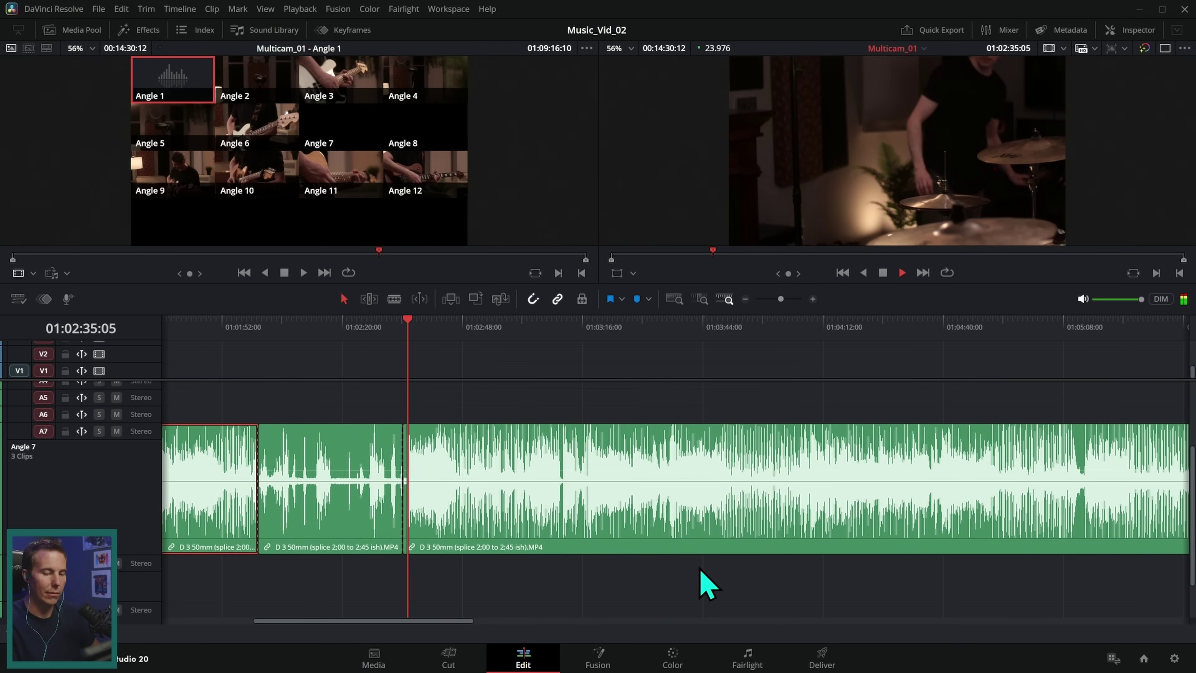
scroll(734, 582, "right", 2)
left_click_drag(409, 332, 852, 309)
left_click(746, 300)
left_click(746, 299)
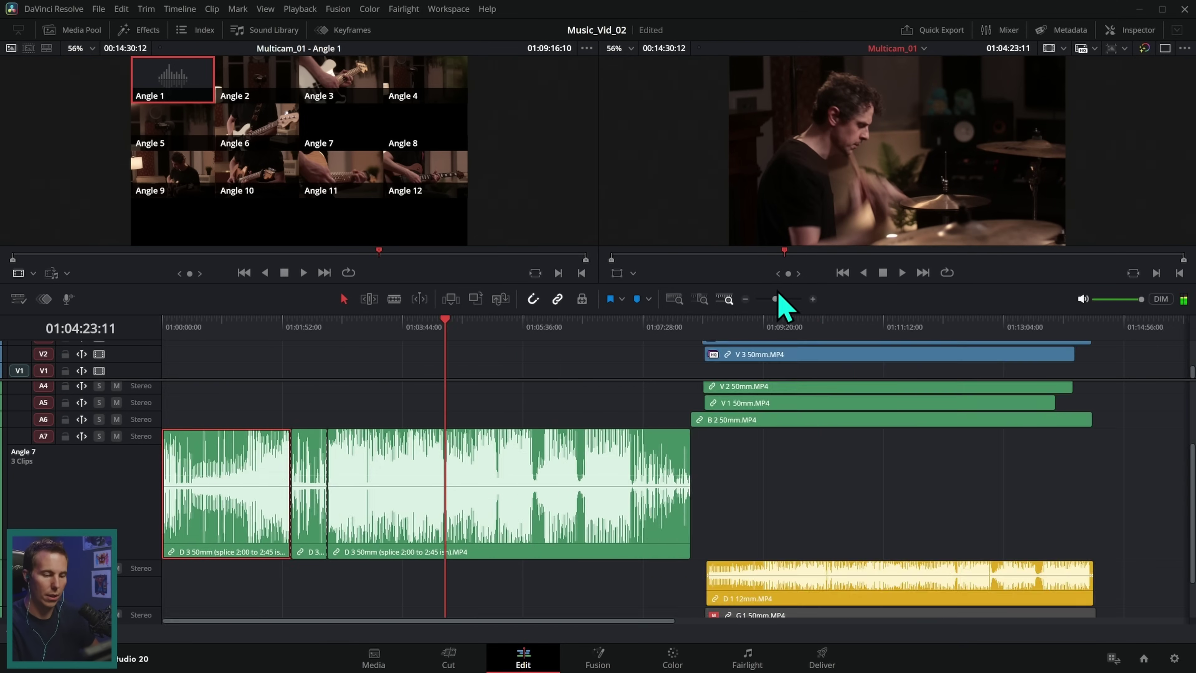
left_click_drag(485, 335, 497, 335)
left_click(194, 325)
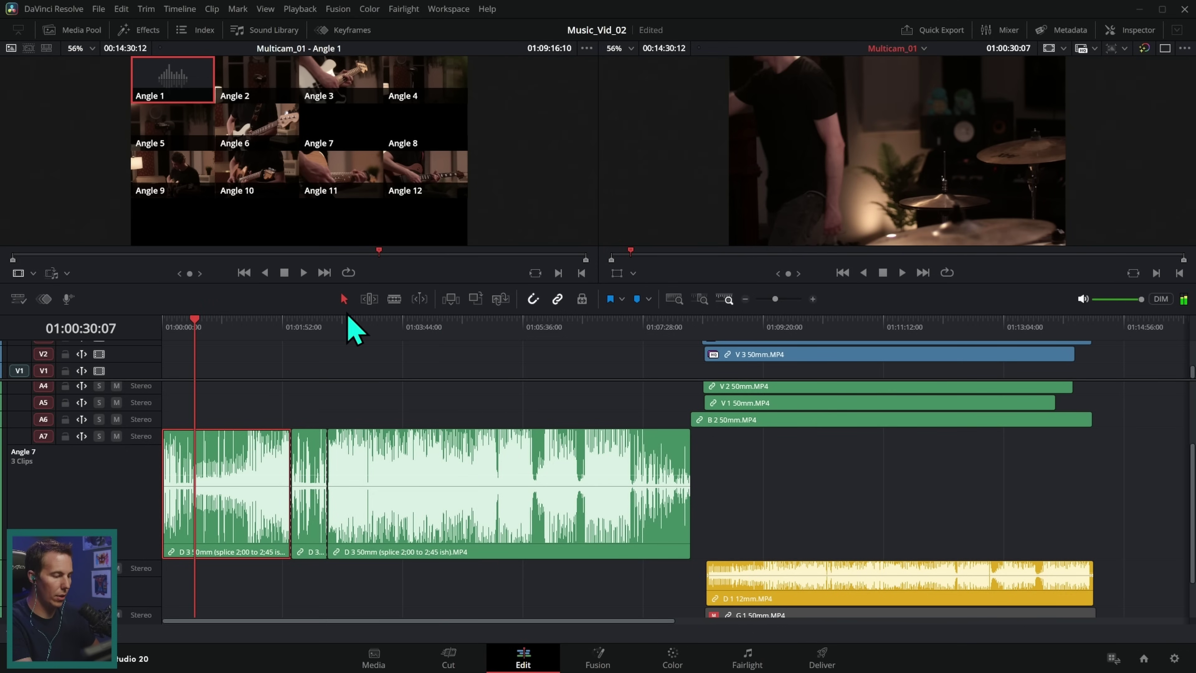
- Delete the first two pieces of the D 3 50mm clip, keeping only the long section starting at 01:02:34:05
left_click_drag(309, 577, 254, 536)
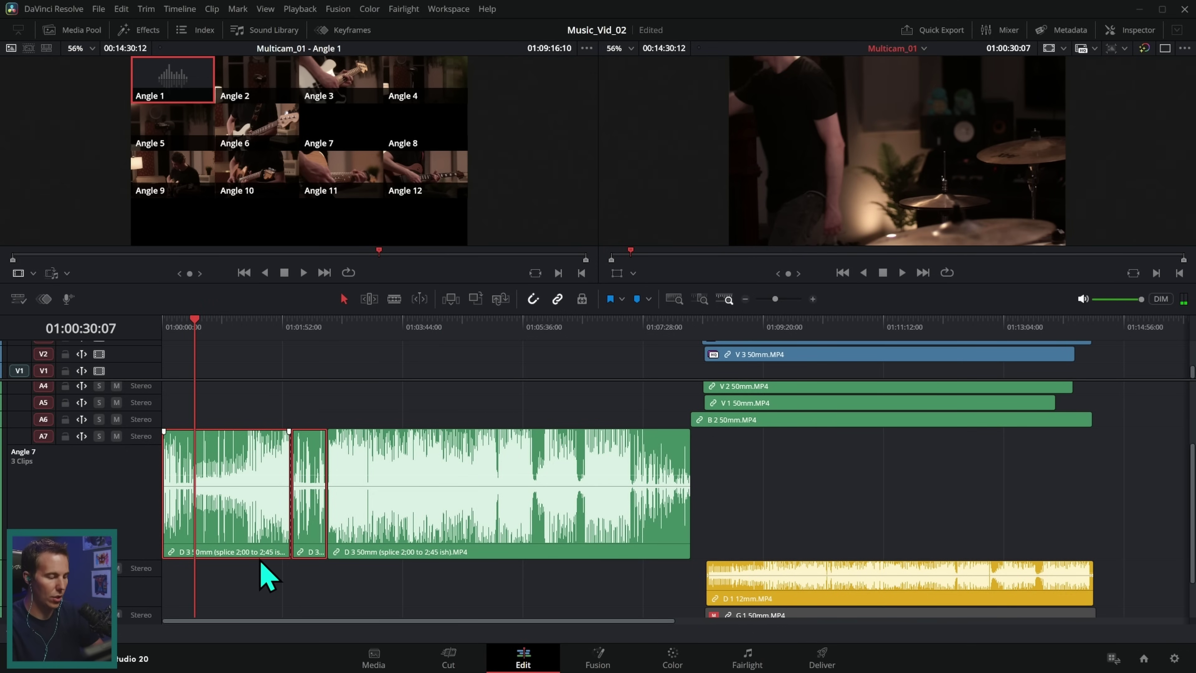
key("Delete")
key("Down")
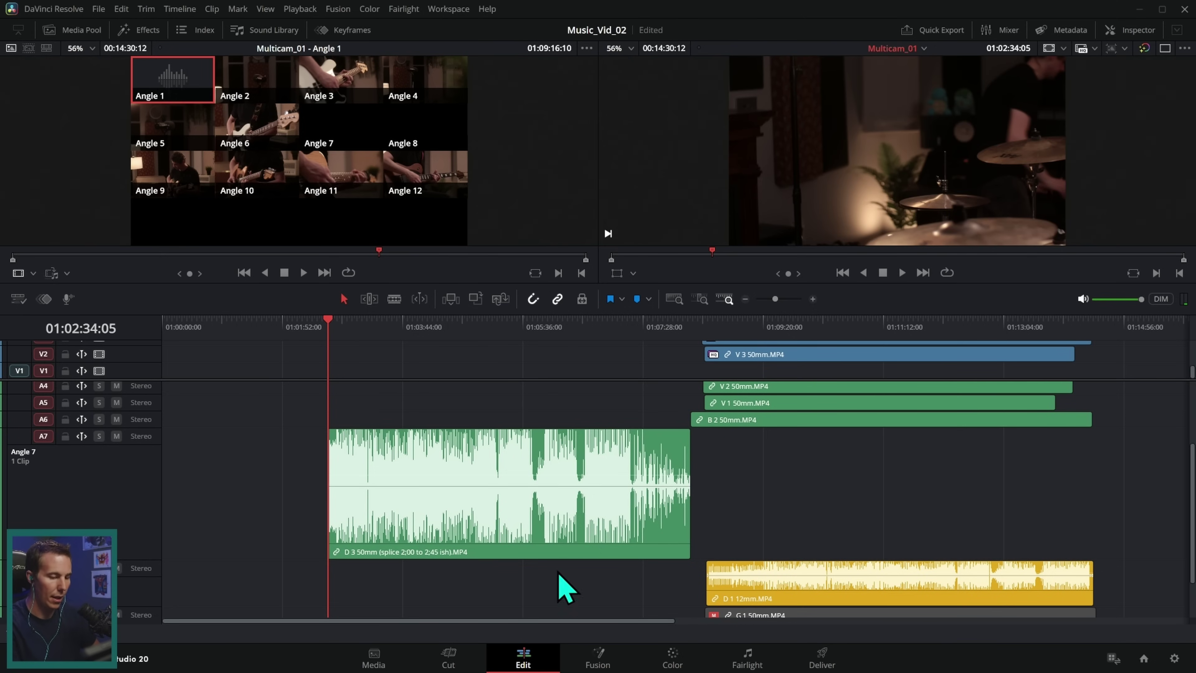
- Move the remaining D 3 50mm section beneath the other synced clips and play it near 01:13:42 and 01:13:50
left_click_drag(517, 531, 908, 547)
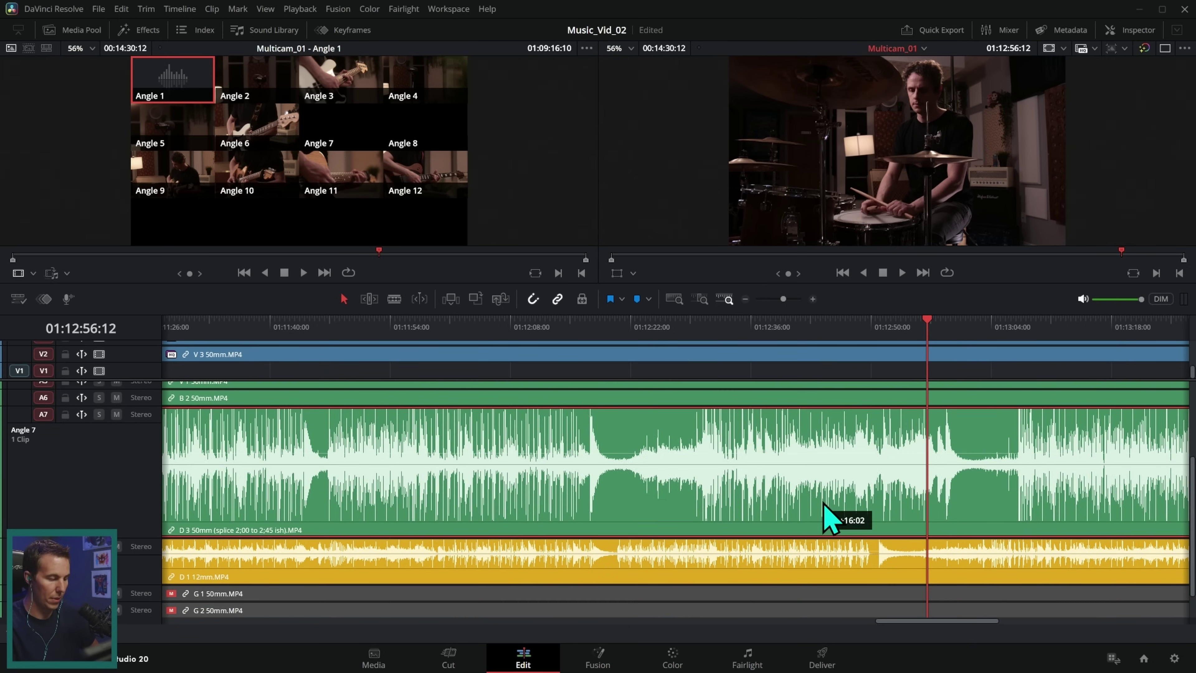
left_click_drag(823, 505, 823, 494)
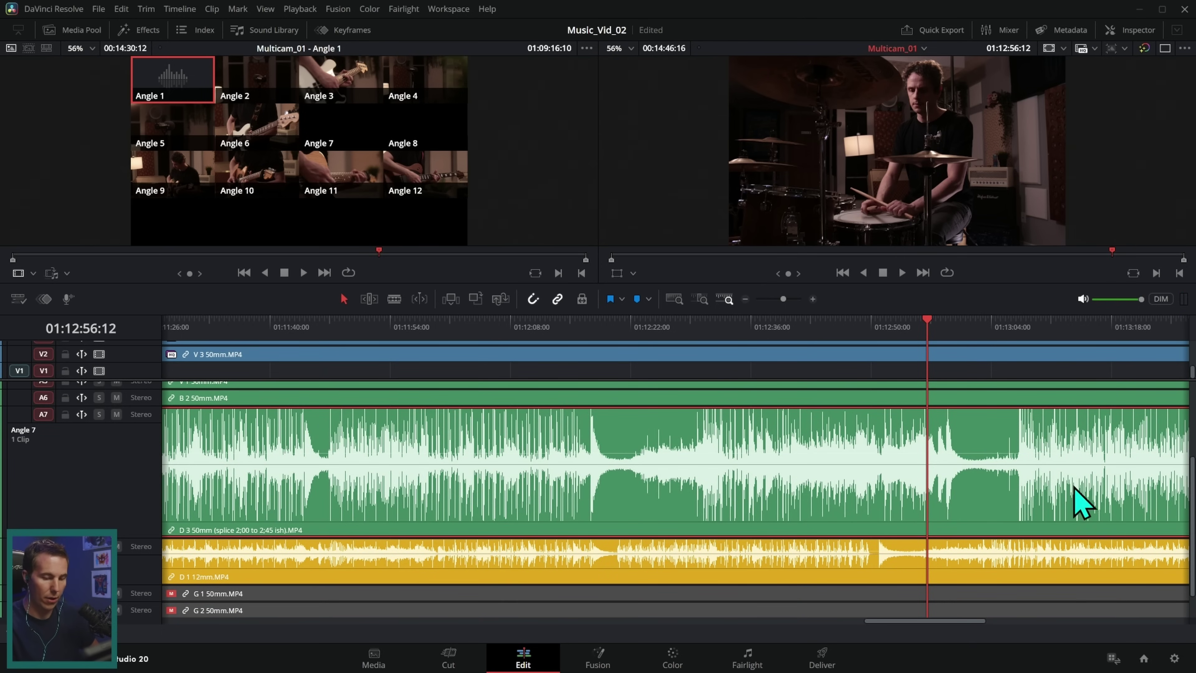
key("ctrl+minus")
key("ctrl+minus")
left_click(775, 327)
key("space")
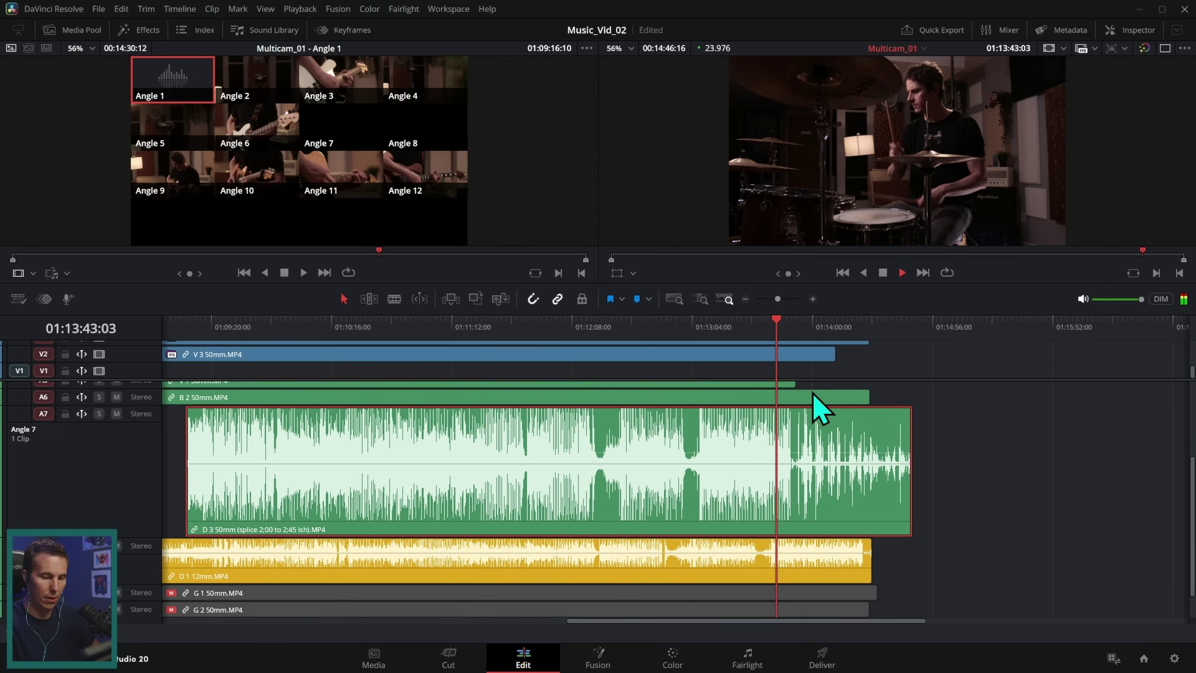
left_click(788, 332)
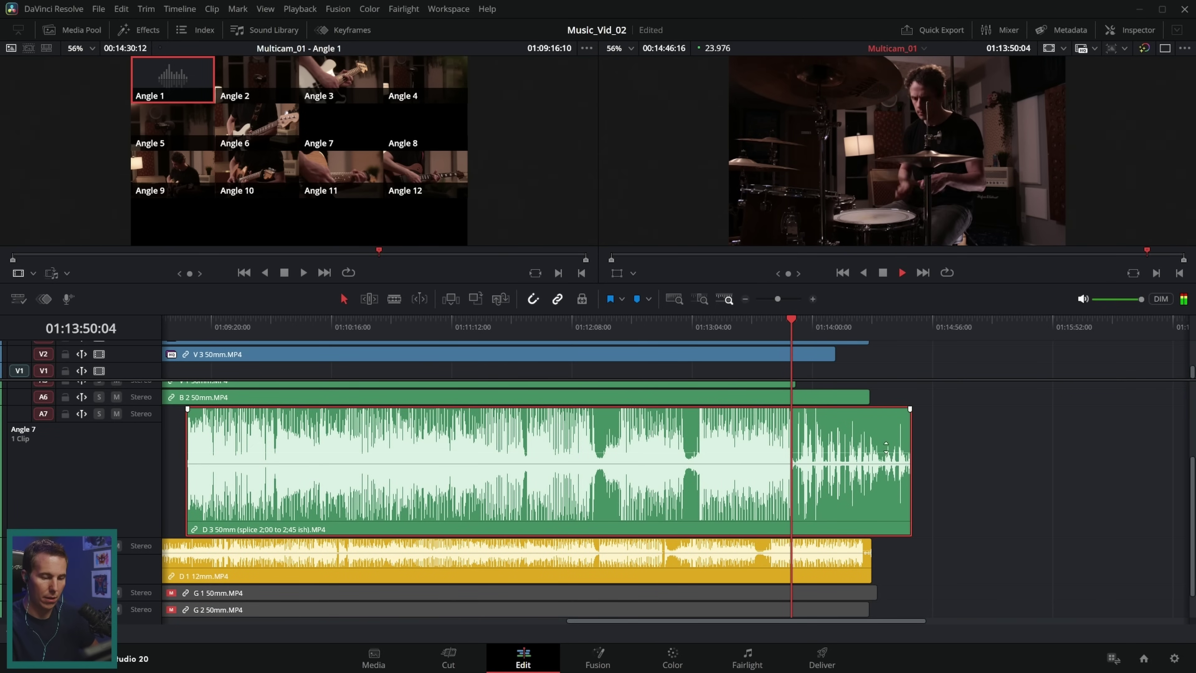
key("space")
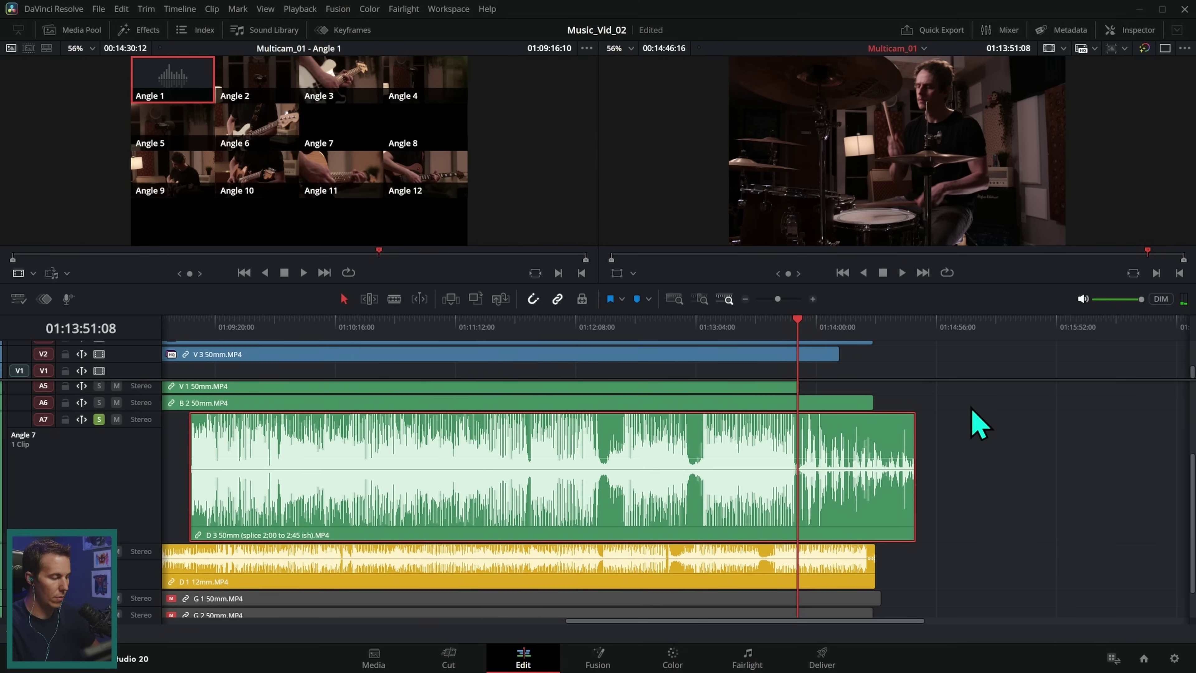
- Solo the D 3 audio track A7 and play it from about 01:13:46 to compare its ending with the song track
left_click_drag(971, 411, 964, 510)
left_click(780, 329)
key("space")
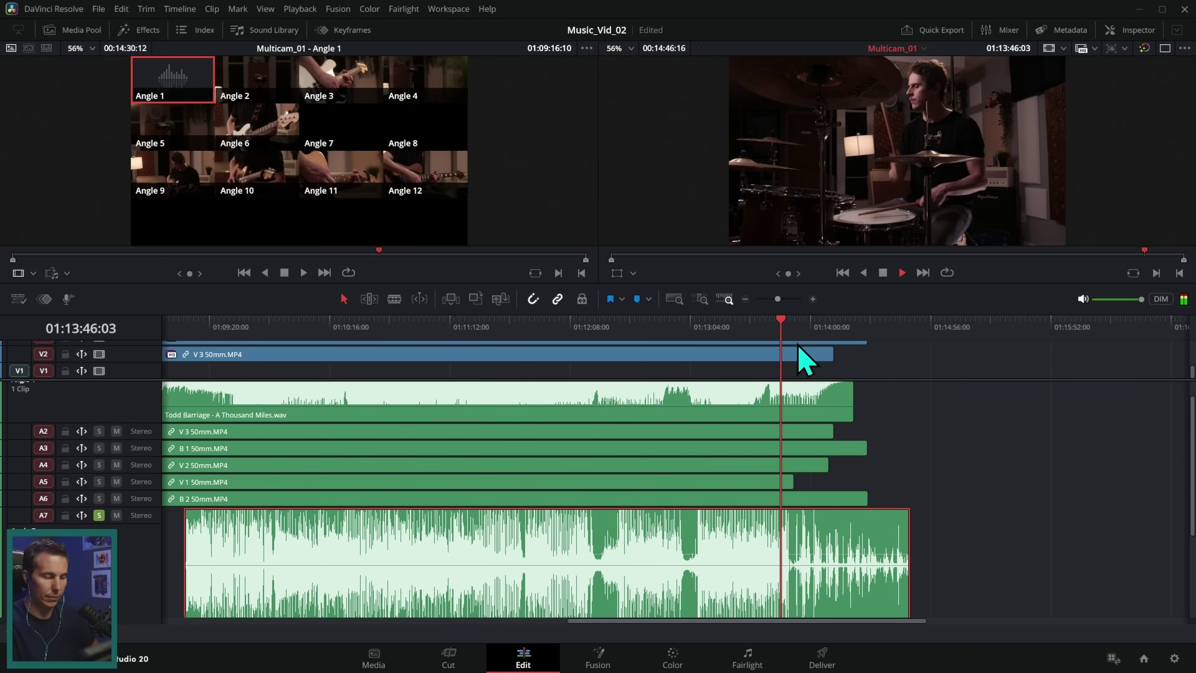
key("space")
scroll(929, 454, "up", 1)
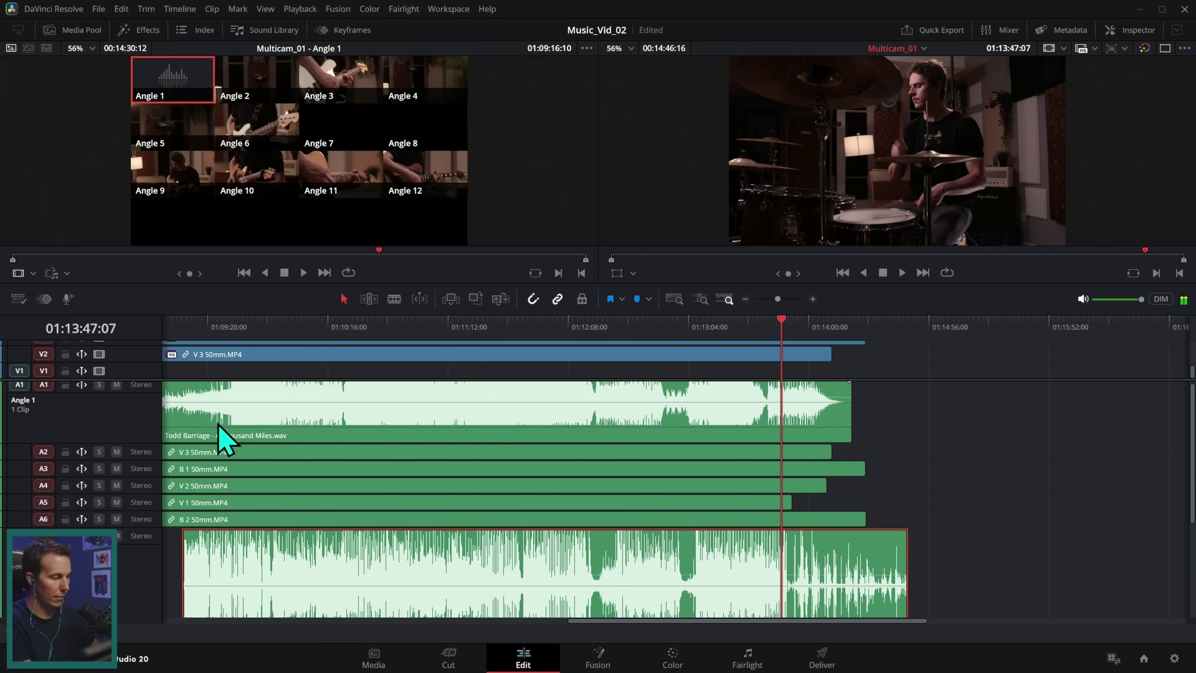
key("space")
scroll(948, 473, "down", 2)
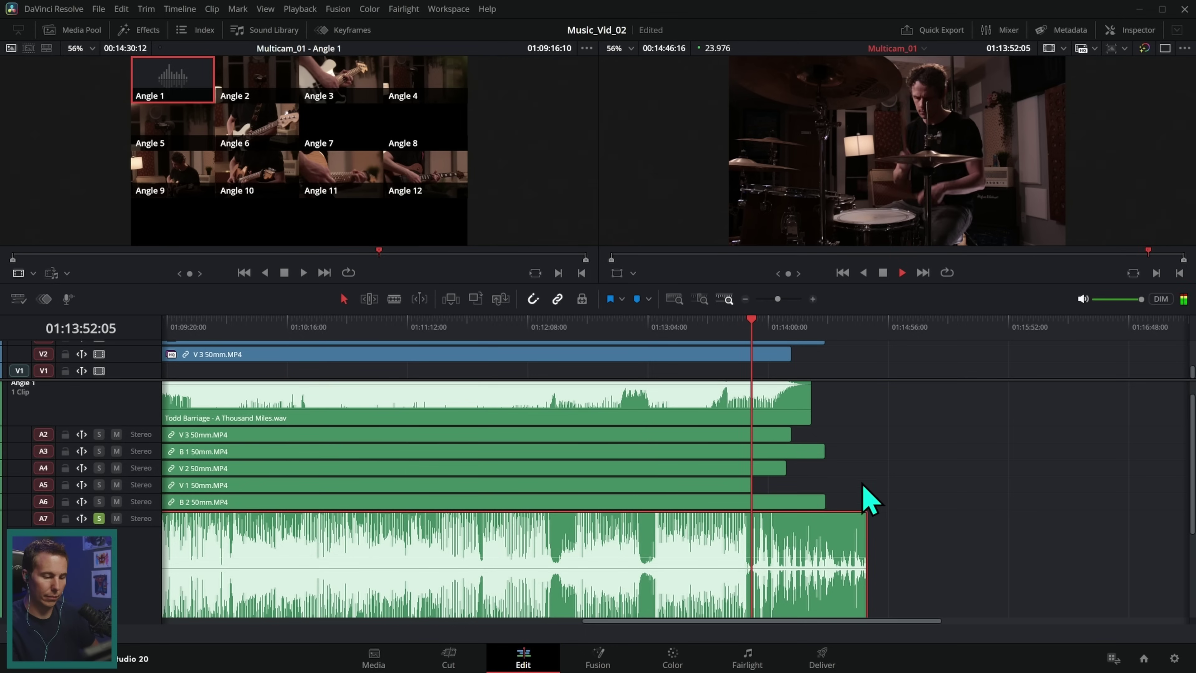
key("space")
- Move the D 3 clip later so its quiet passage lines up with the song's near 01:13:03, and solo the song track A1 too
left_click_drag(804, 554, 892, 551)
left_click(647, 330)
left_click_drag(708, 565, 691, 564)
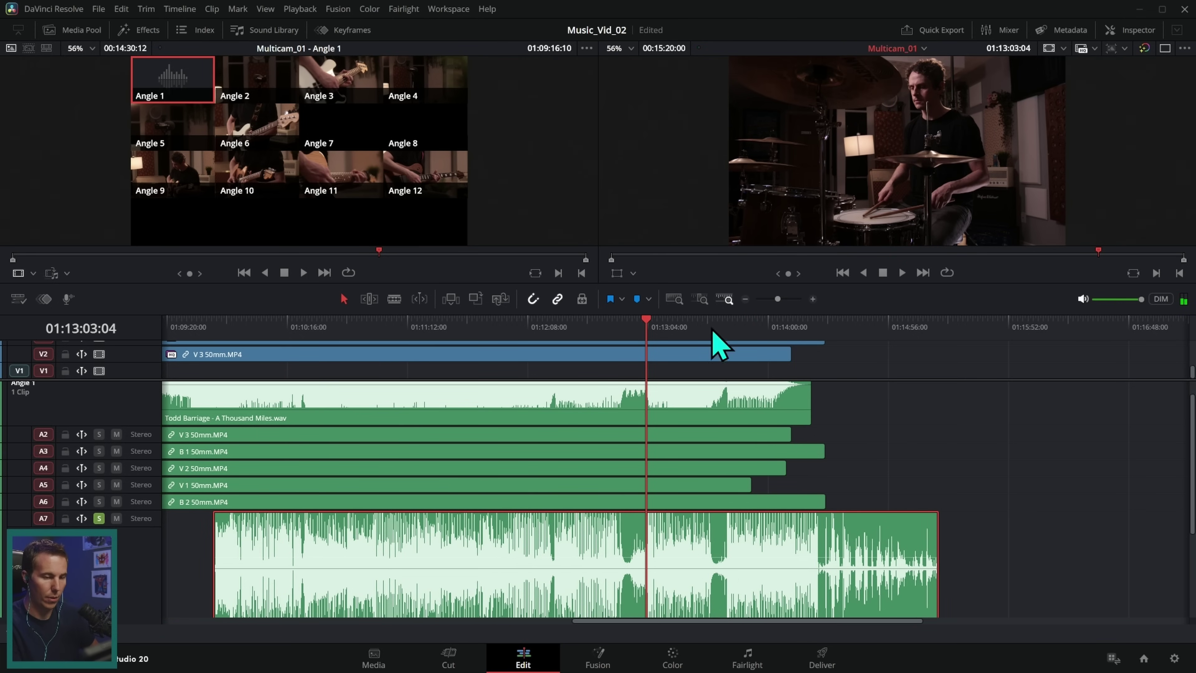
left_click(812, 299)
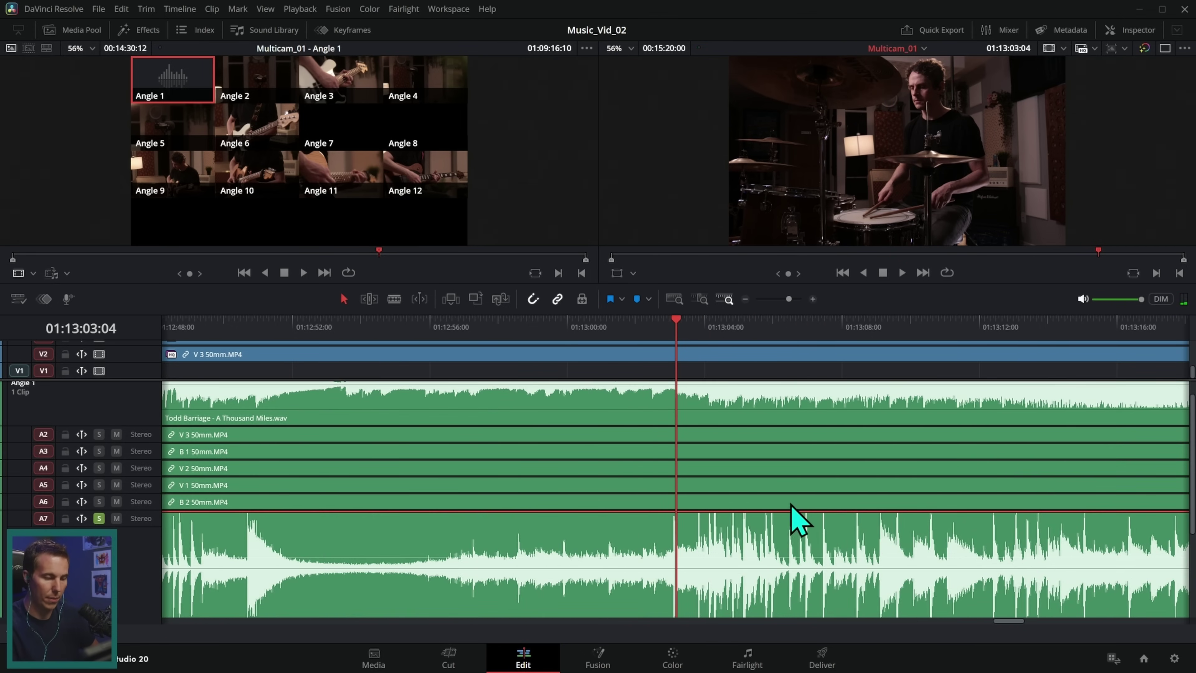
scroll(740, 556, "right", 3)
scroll(683, 540, "up", 2)
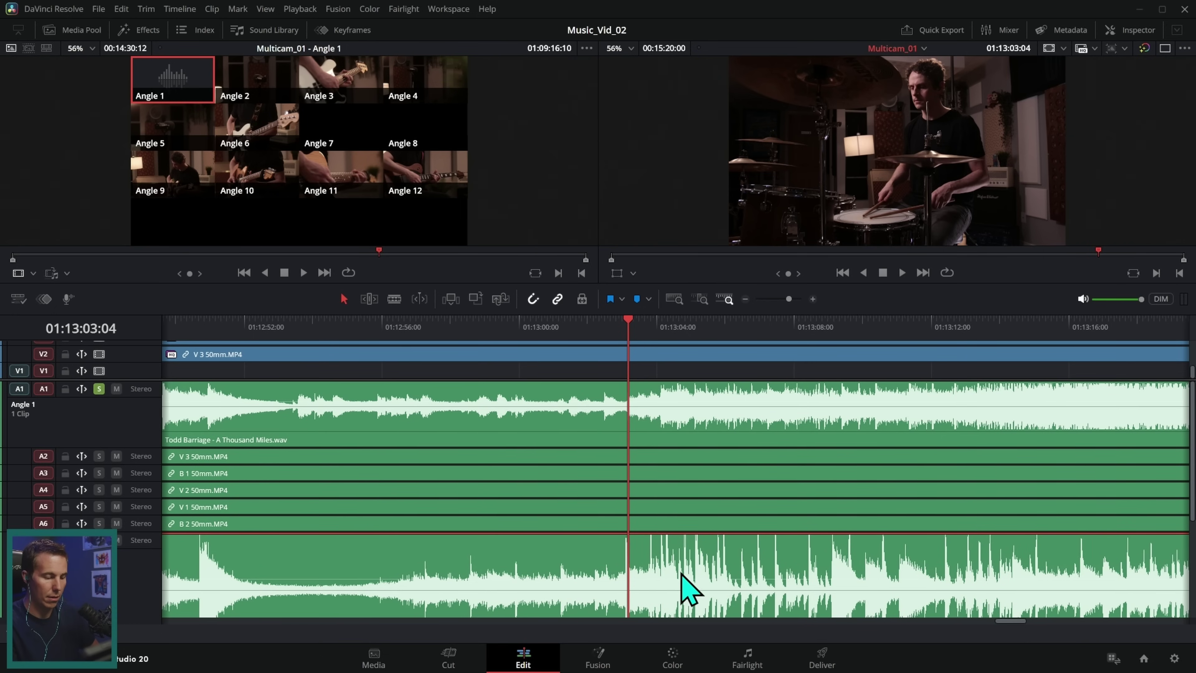
- Try shifting the D 3 clip slightly earlier against the song waveform and play both from about 01:12:59
left_click_drag(673, 569, 652, 563)
left_click(603, 324)
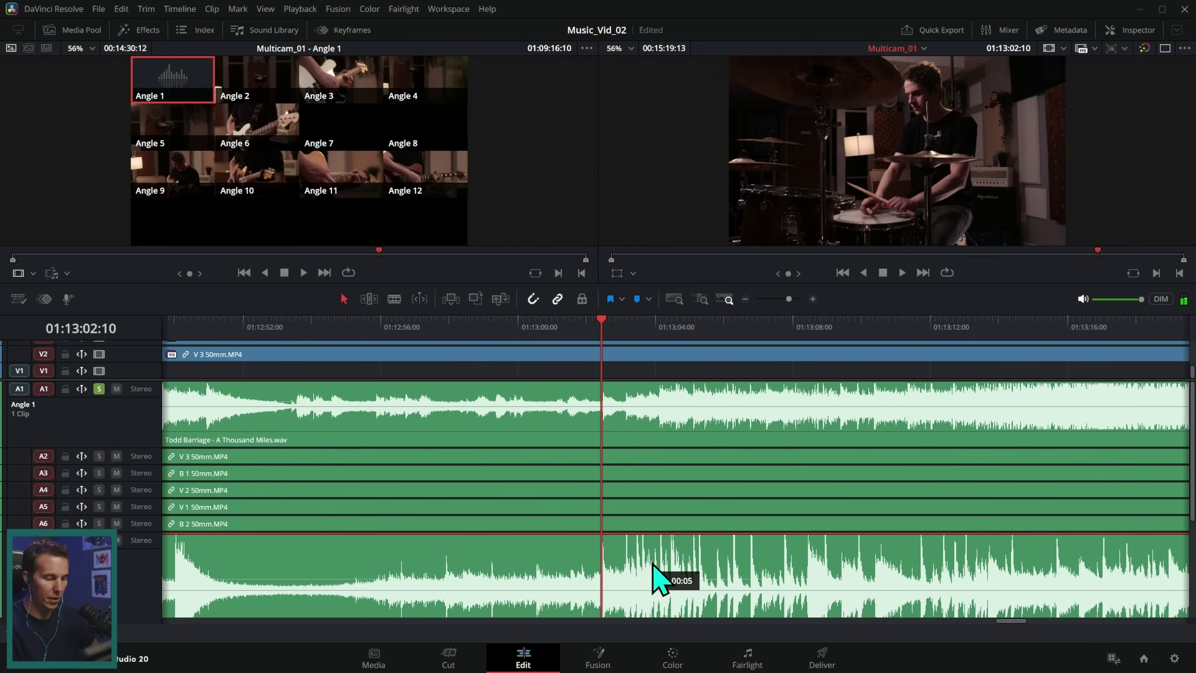
left_click(487, 324)
key("space")
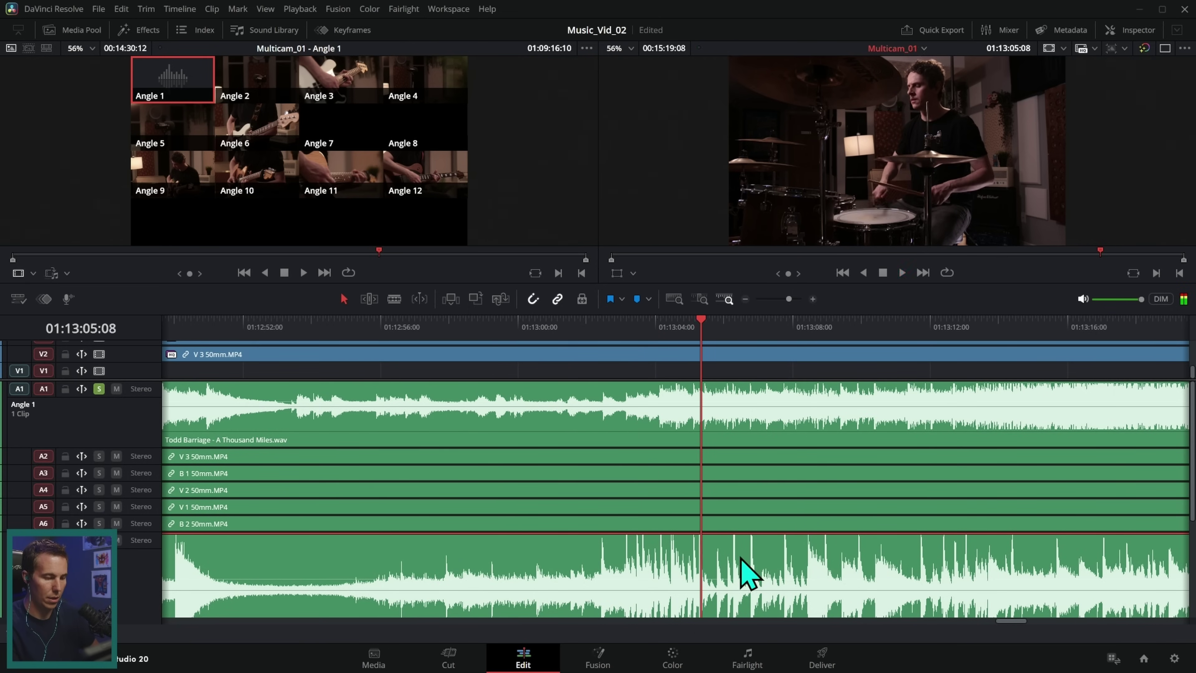
- Move the D 3 clip 21 frames later, play it with the song, and nudge it two more frames later to match the beat
left_click_drag(663, 557, 701, 561)
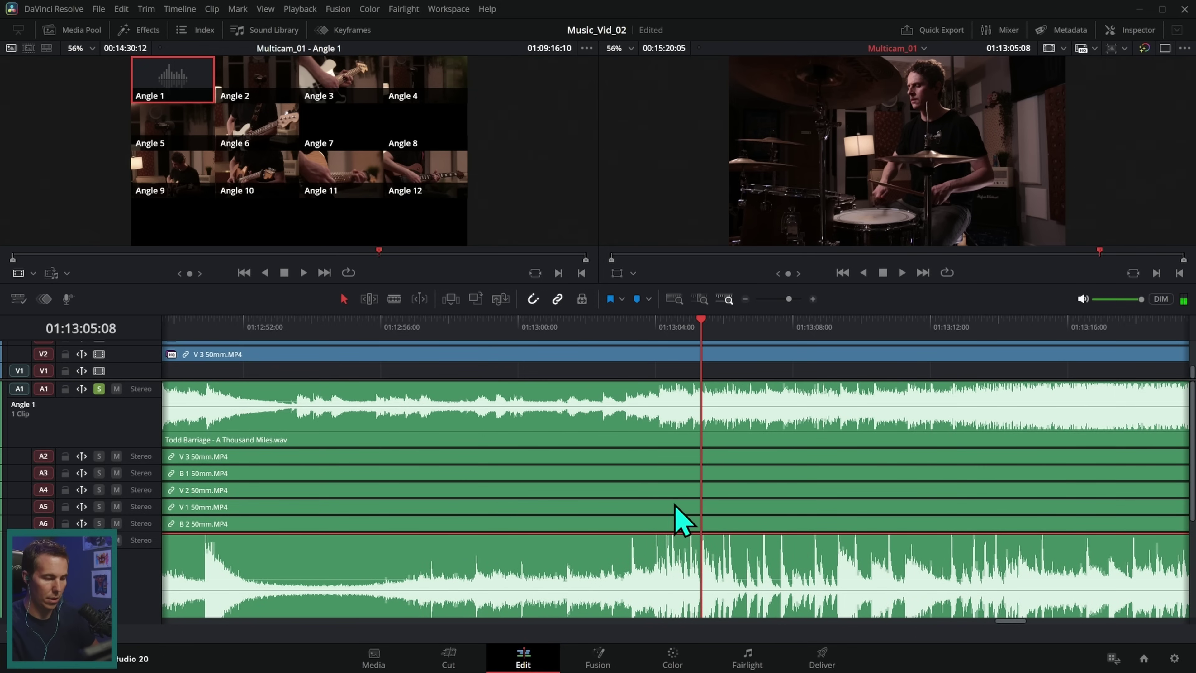
key("space")
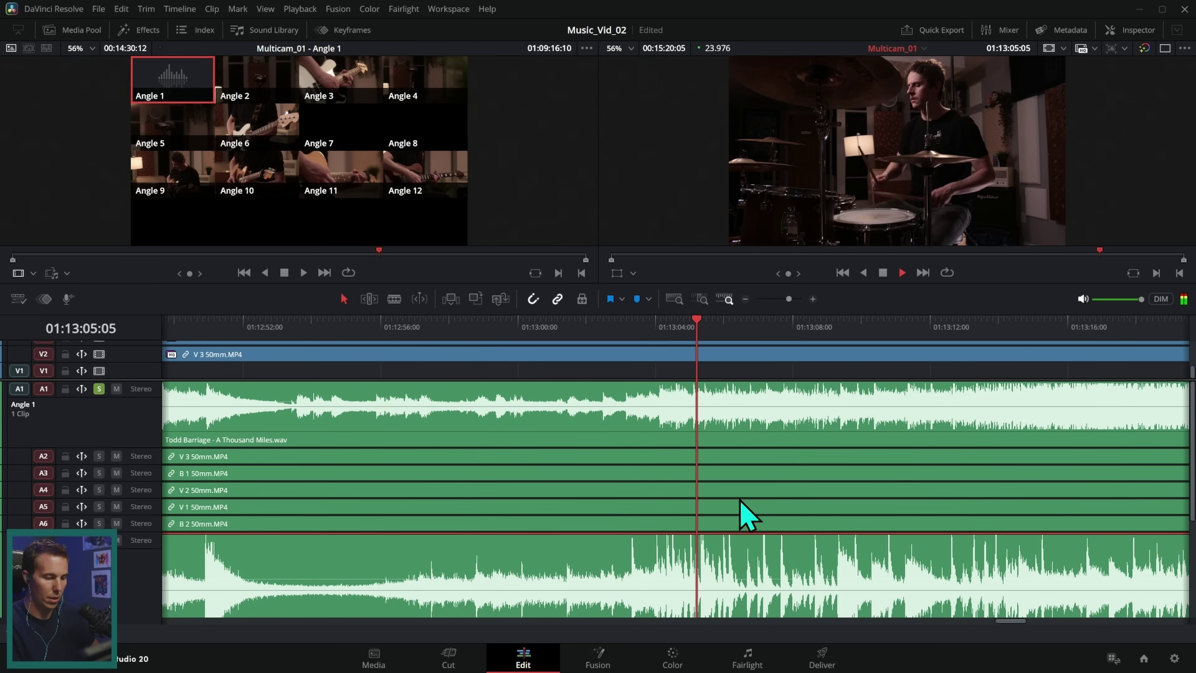
key("period")
key("period")
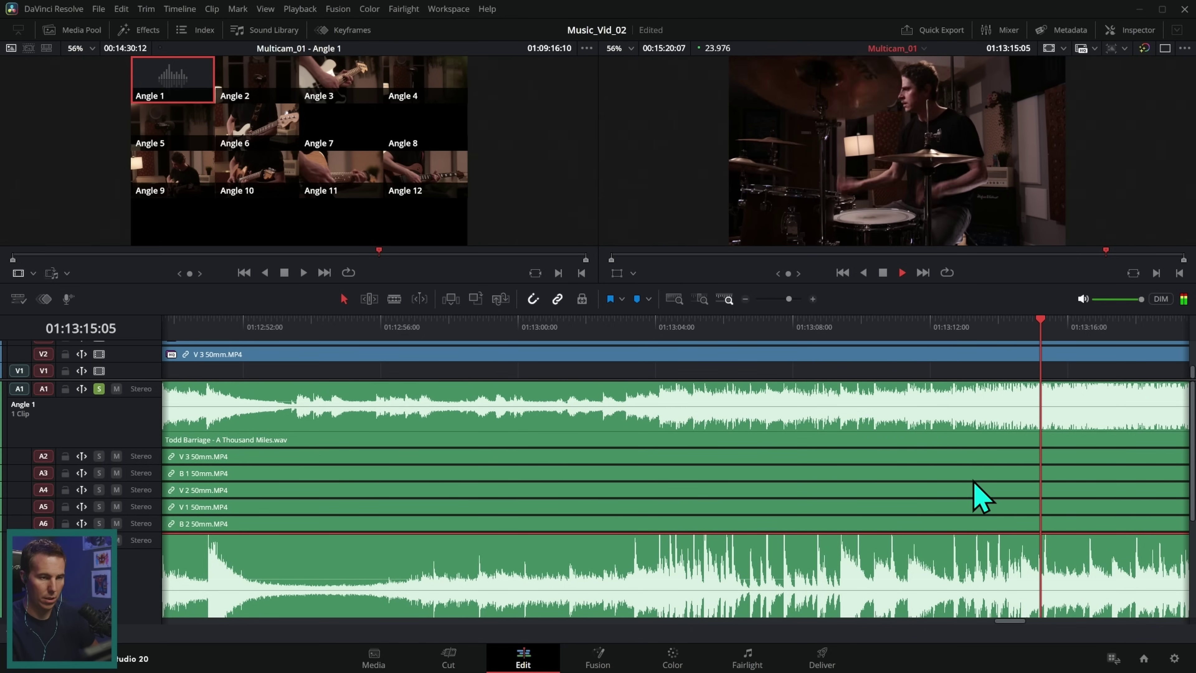
left_click(745, 299)
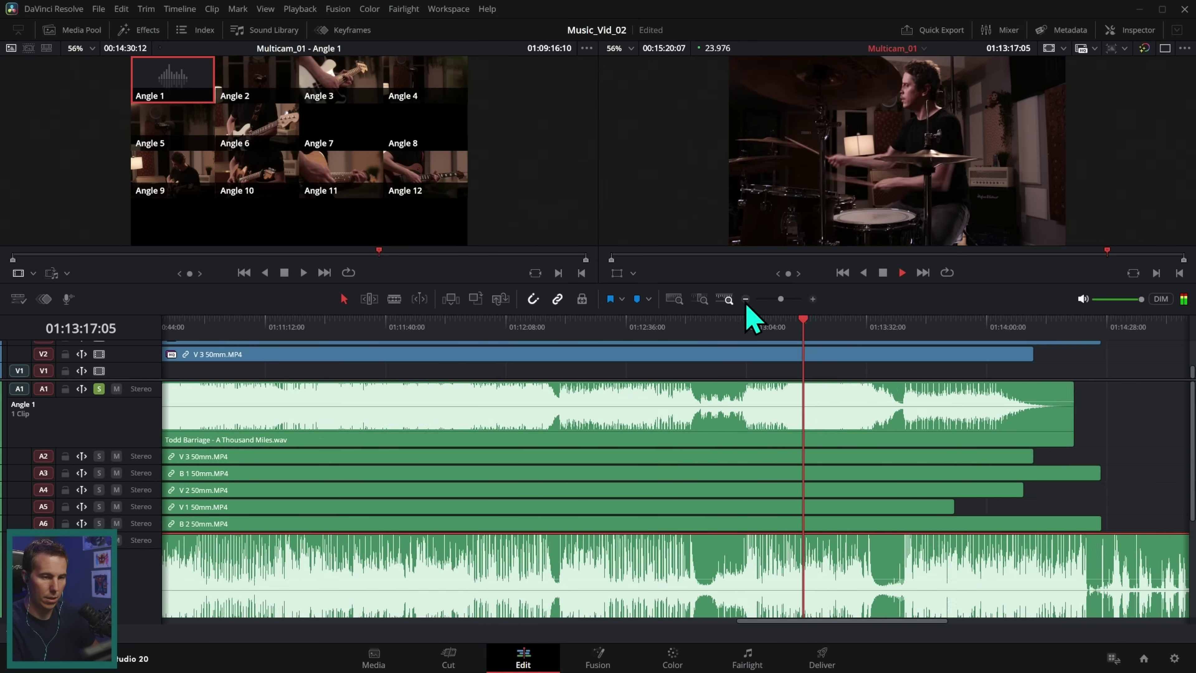
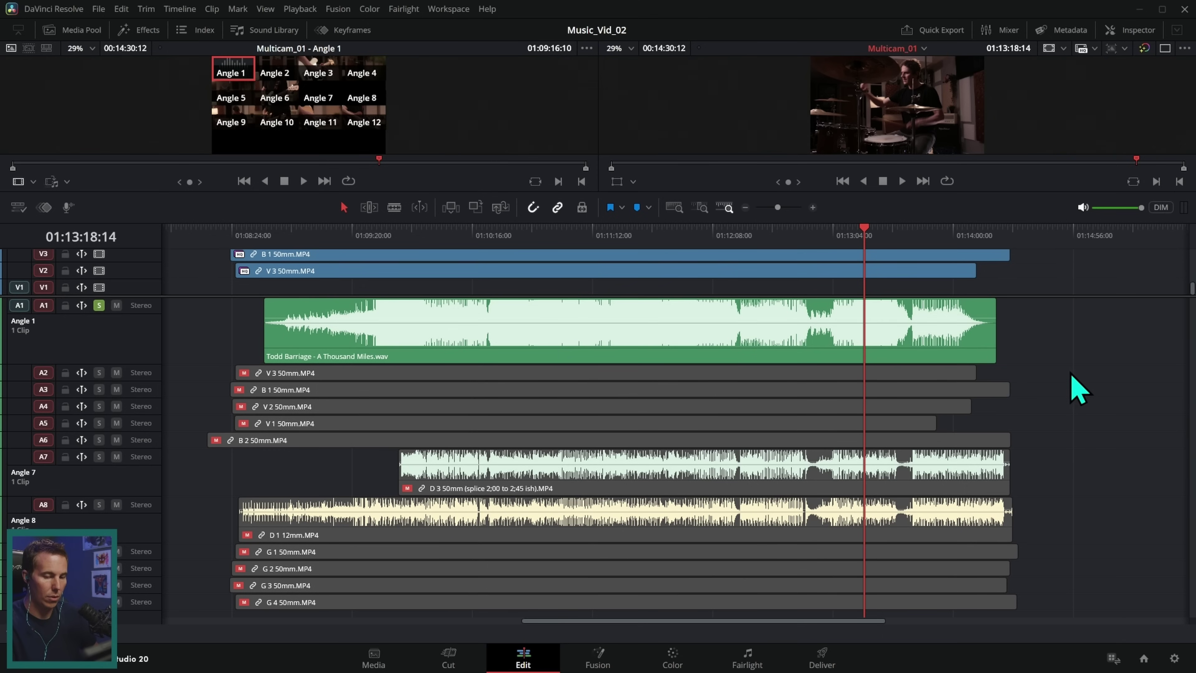
- Delete all camera audio clips from tracks A2 to A12, keeping the song on A1, and turn off solo on A1
left_click_drag(1076, 370, 692, 643)
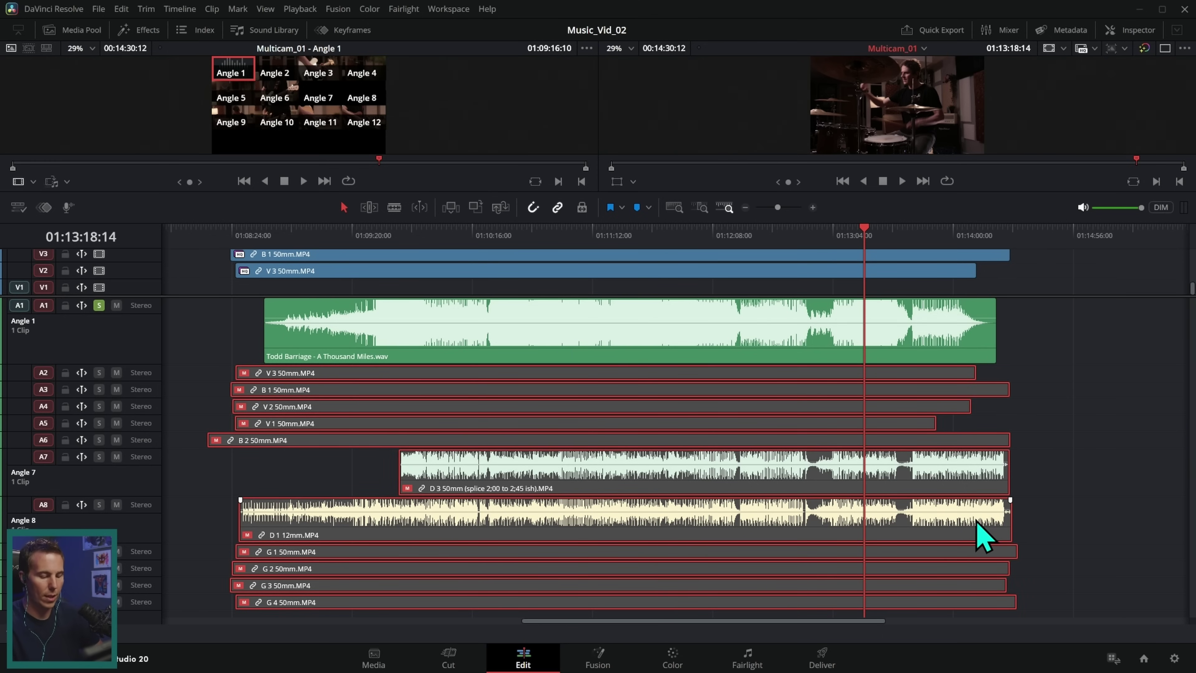
key("Delete")
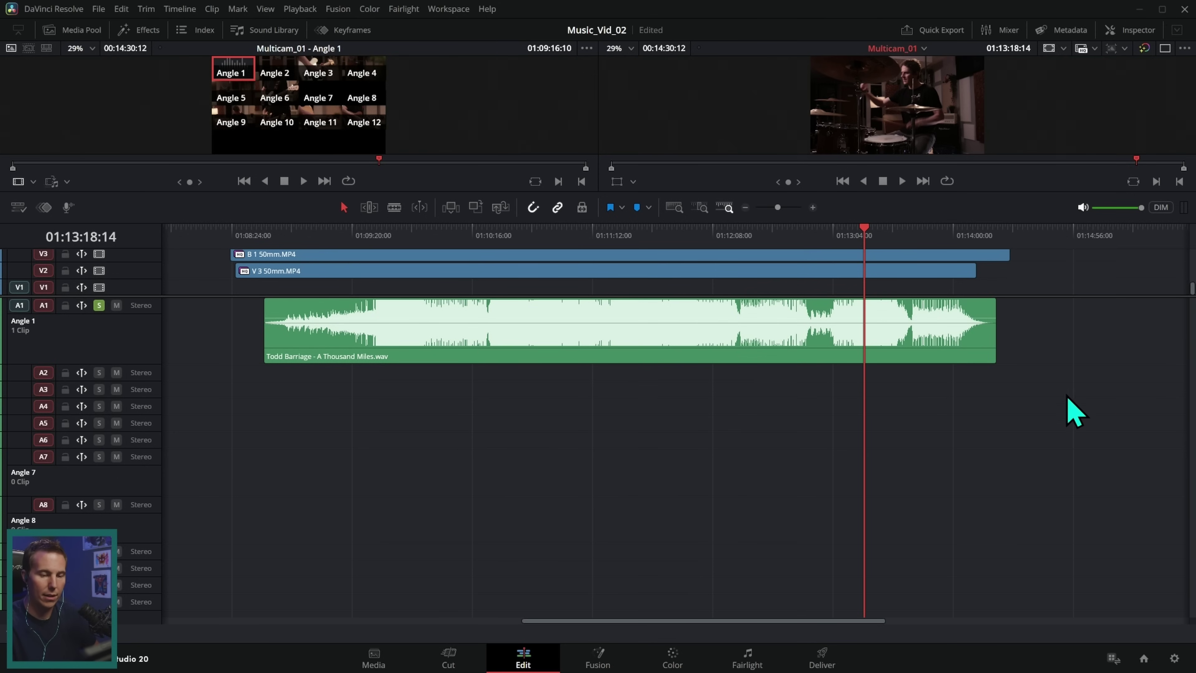
left_click(99, 305)
- Move all video clips down one track so the stack begins on V1 with V 3 50mm.MP4
left_click_drag(157, 297, 152, 486)
left_click_drag(343, 276, 416, 377)
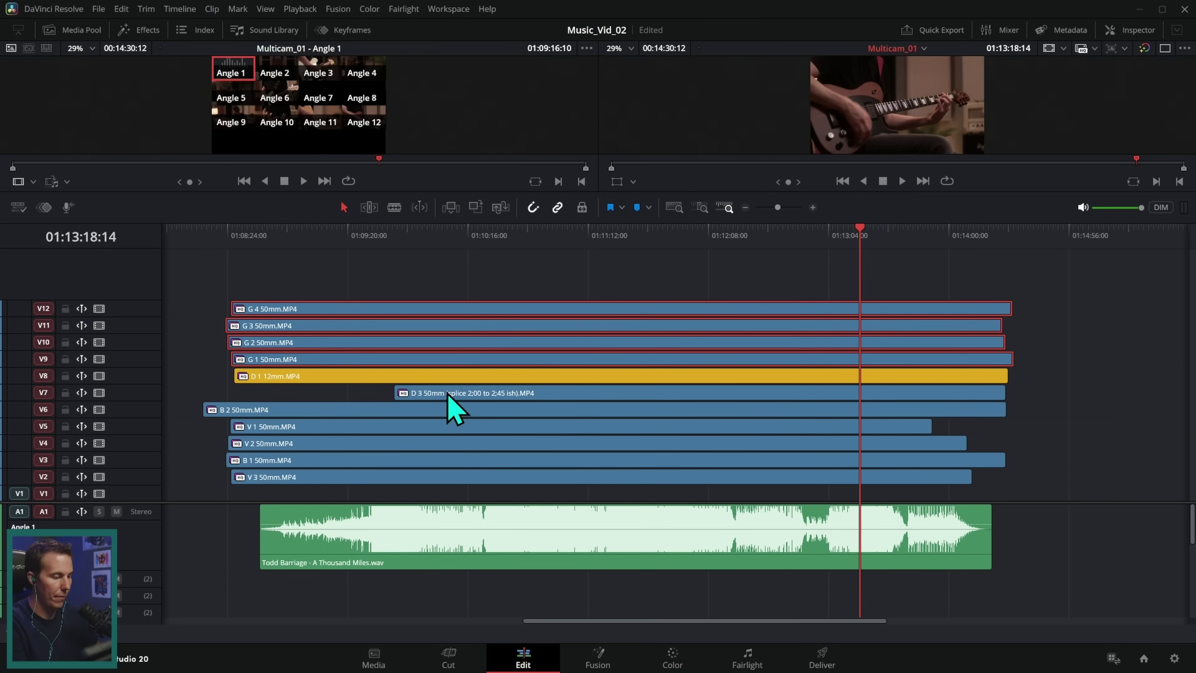
key("shift+z")
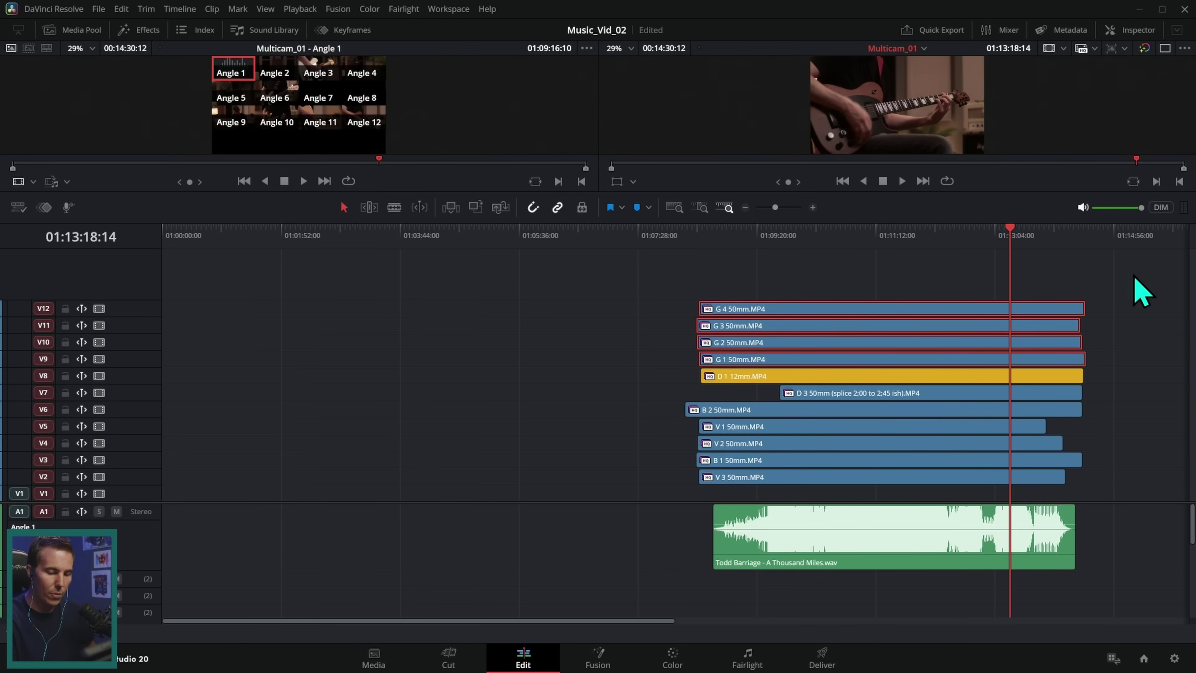
left_click_drag(1121, 281, 842, 486)
key("alt+Down")
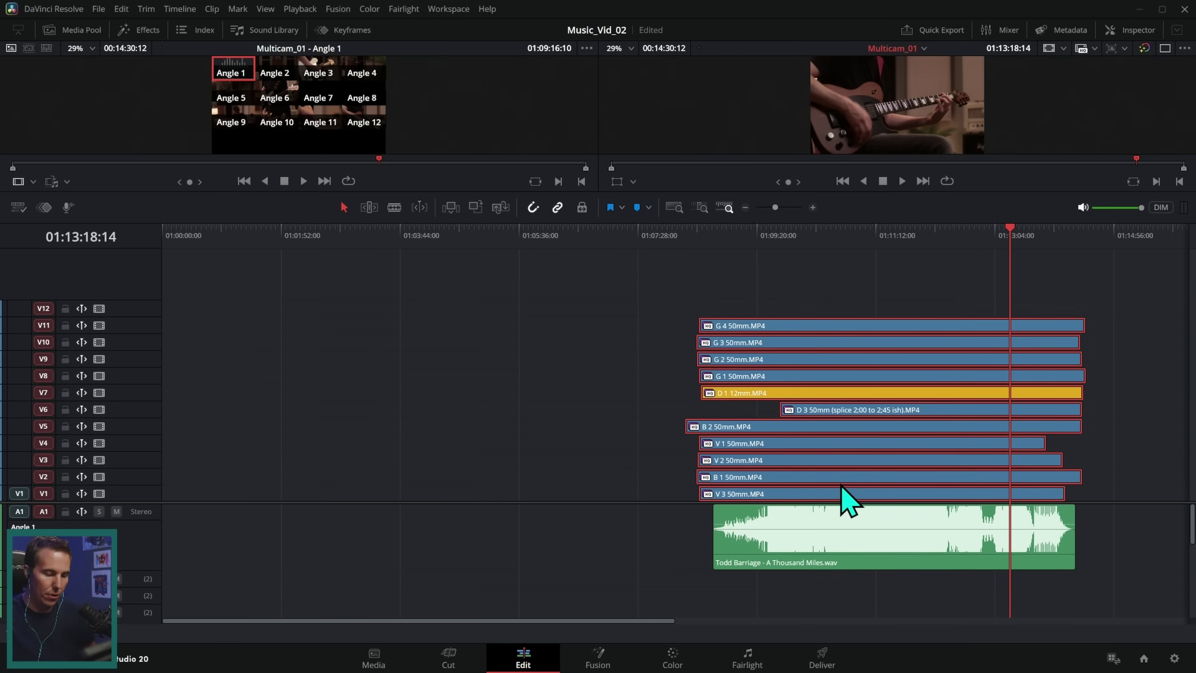
- Split all clips at the song's start at 01:08:39:00 and delete the pieces before it
left_click(715, 240)
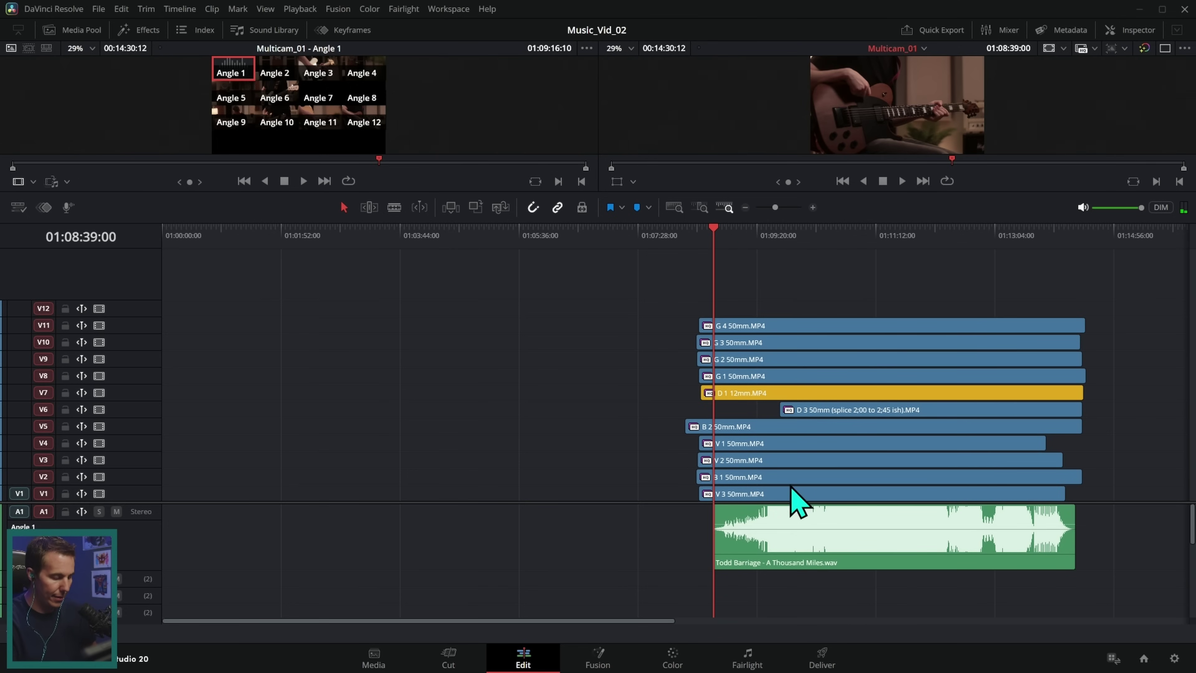
key("ctrl+b")
left_click_drag(657, 280, 700, 570)
key("Delete")
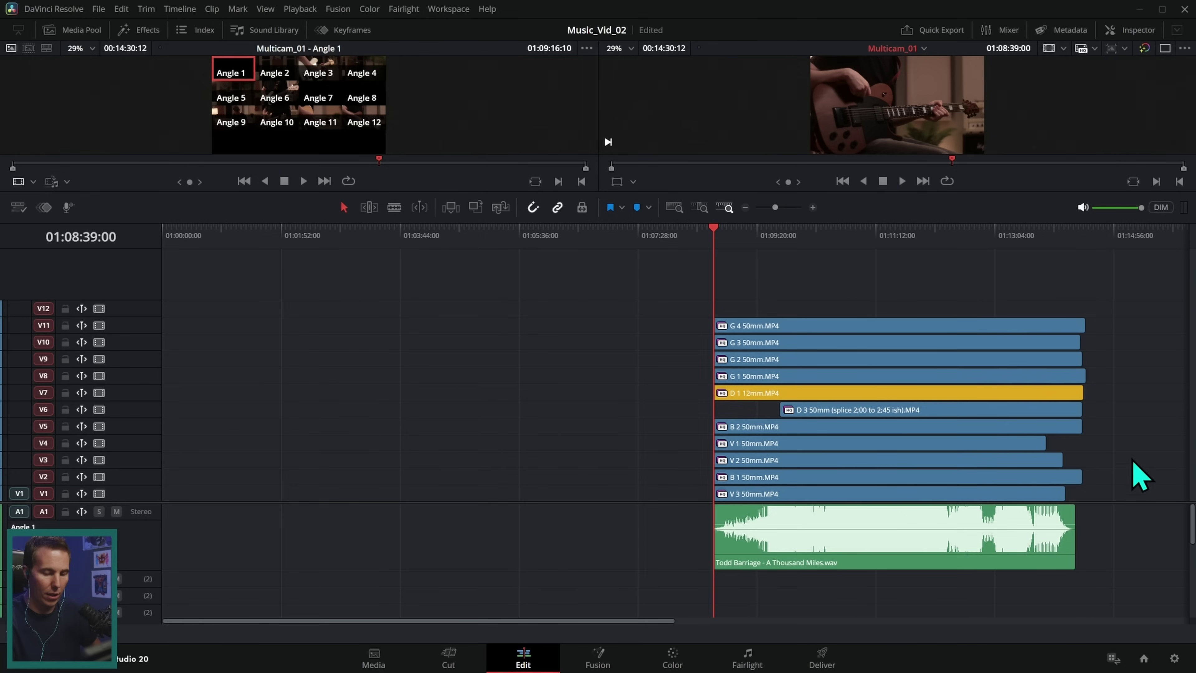
- Close the gap so the clips start at 01:00:00:00, then split them at the song's end, 01:05:41:12, and delete the excess
scroll(972, 469, "right", 2)
scroll(971, 470, "right", 1)
left_click_drag(968, 238, 916, 496)
key("ctrl+b")
left_click_drag(988, 260, 921, 498)
key("Delete")
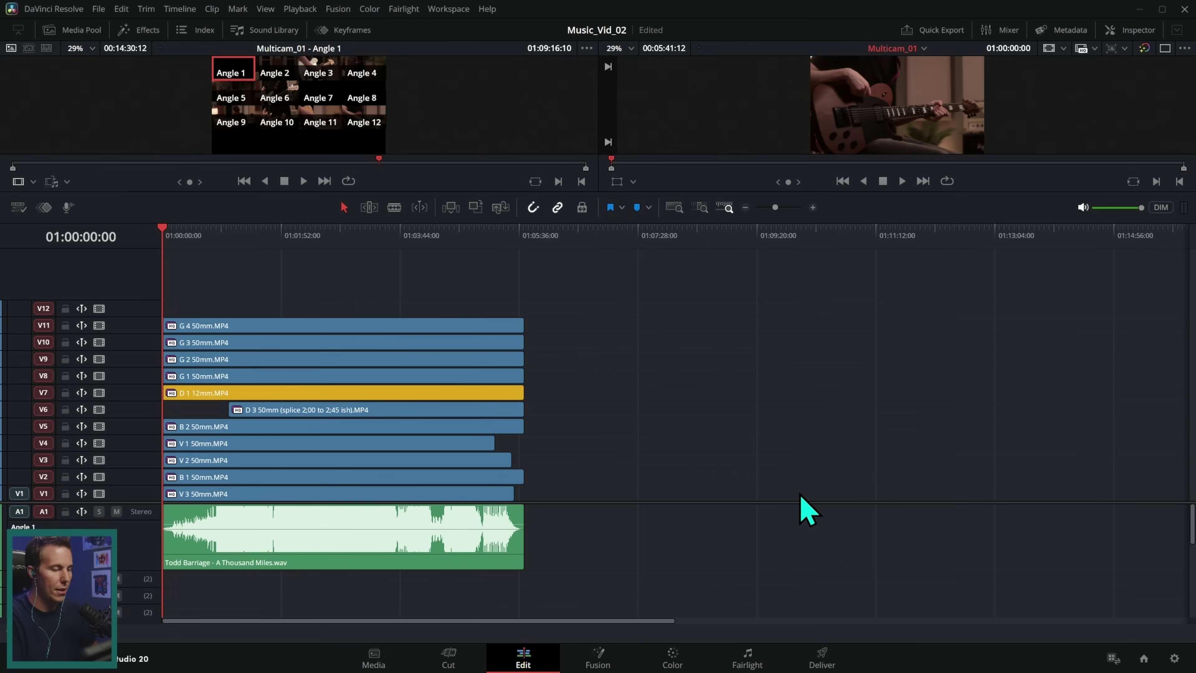
key("shift+z")
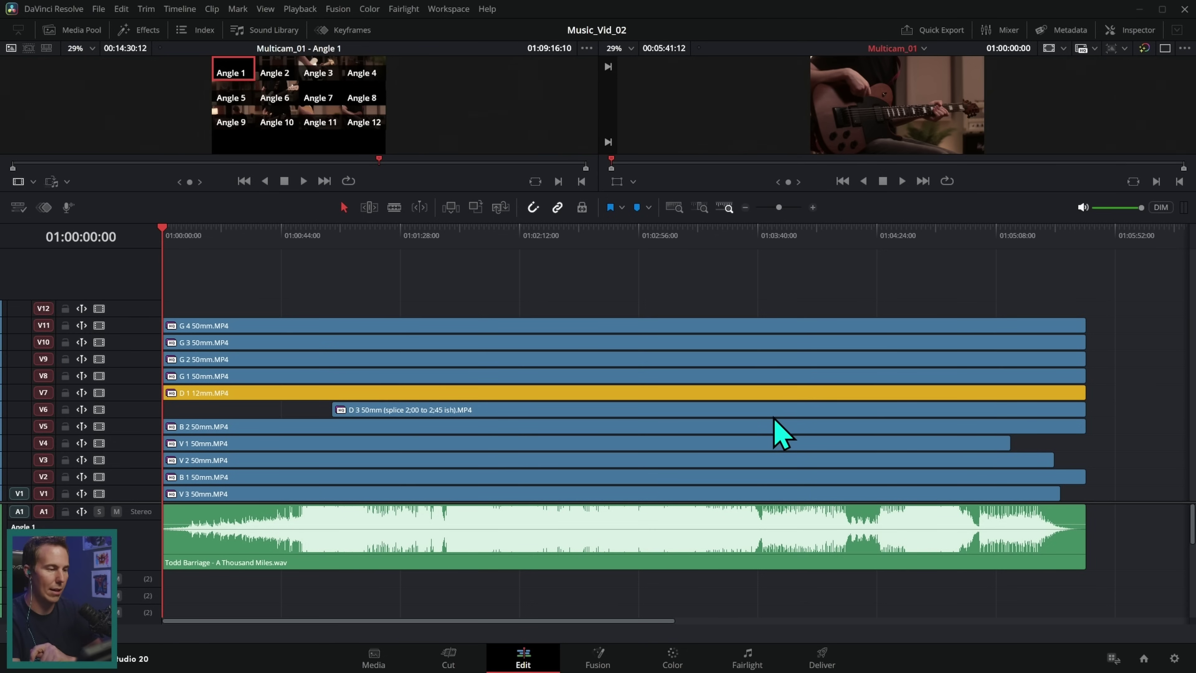
- Examine the proxy generation location options in the Media Storage preferences, leaving them as they are
left_click(512, 240)
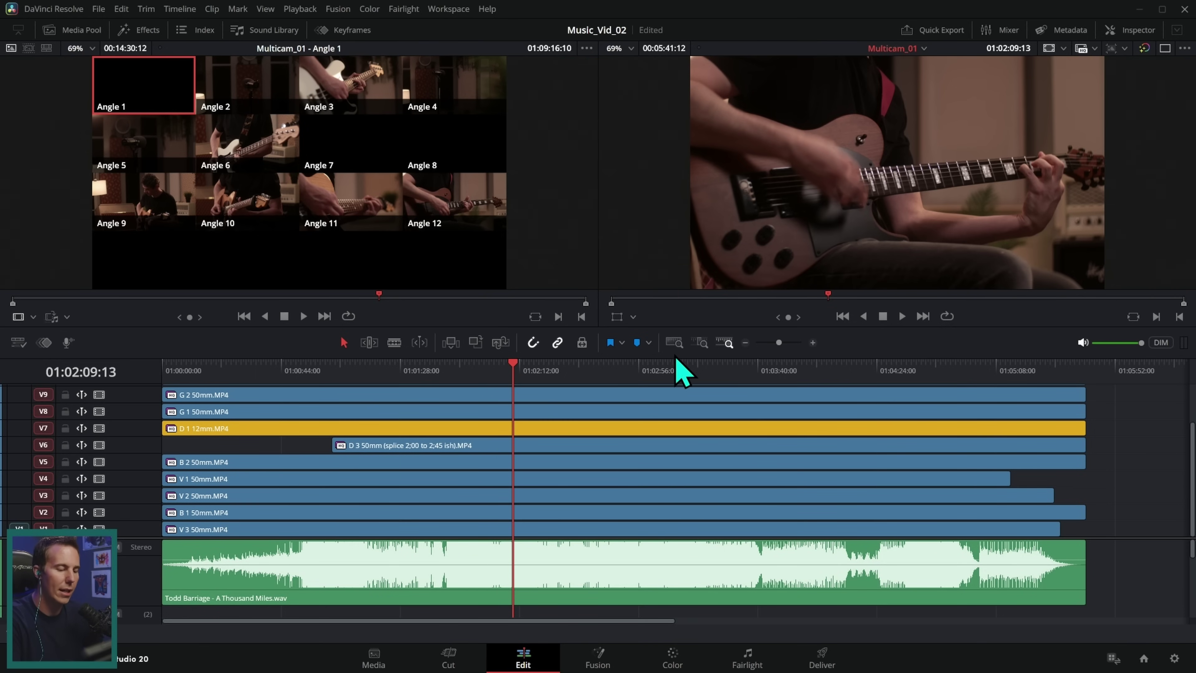
left_click_drag(676, 358, 677, 268)
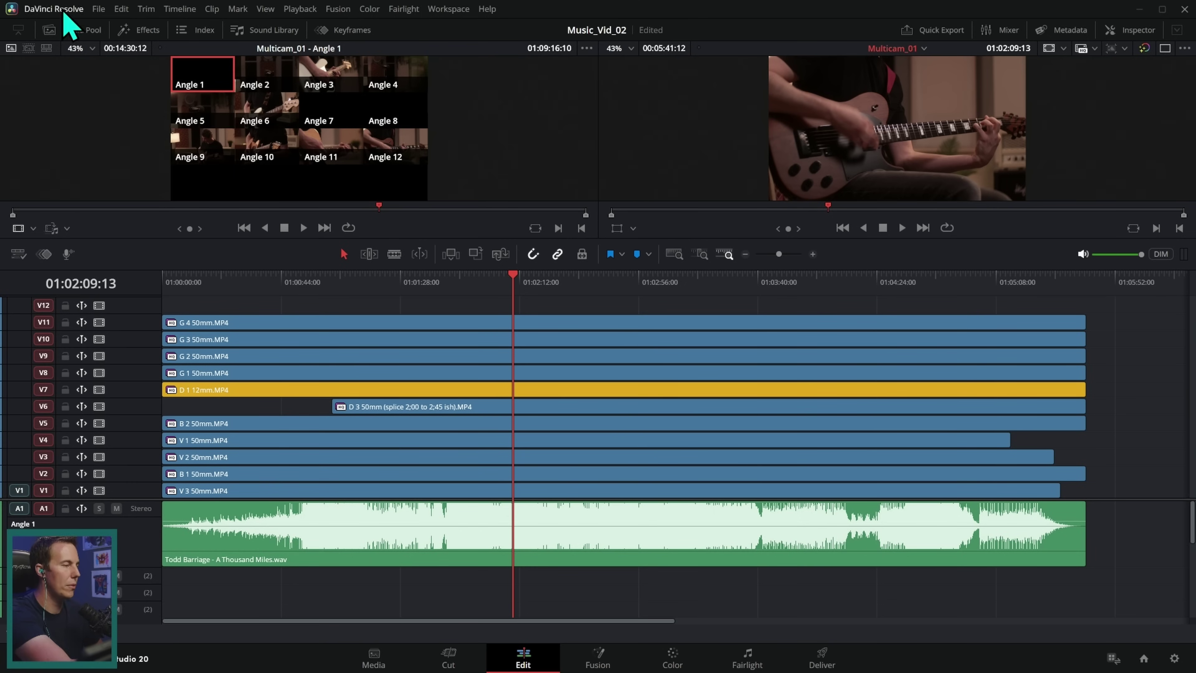
left_click(31, 8)
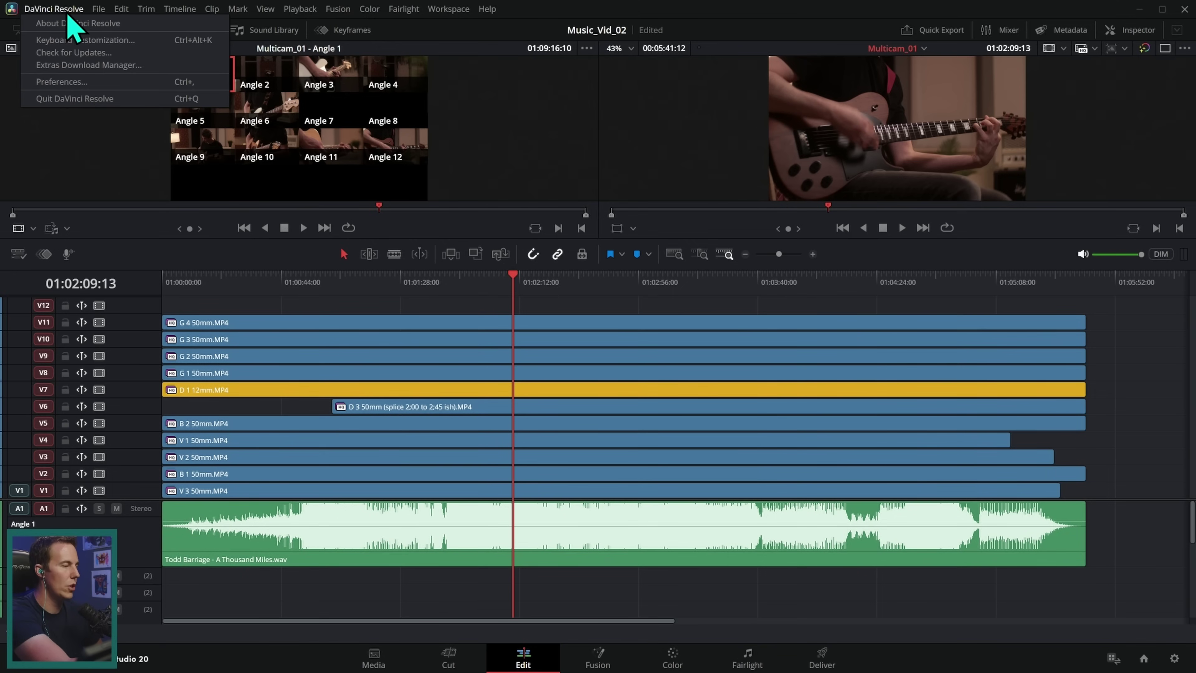
left_click(122, 83)
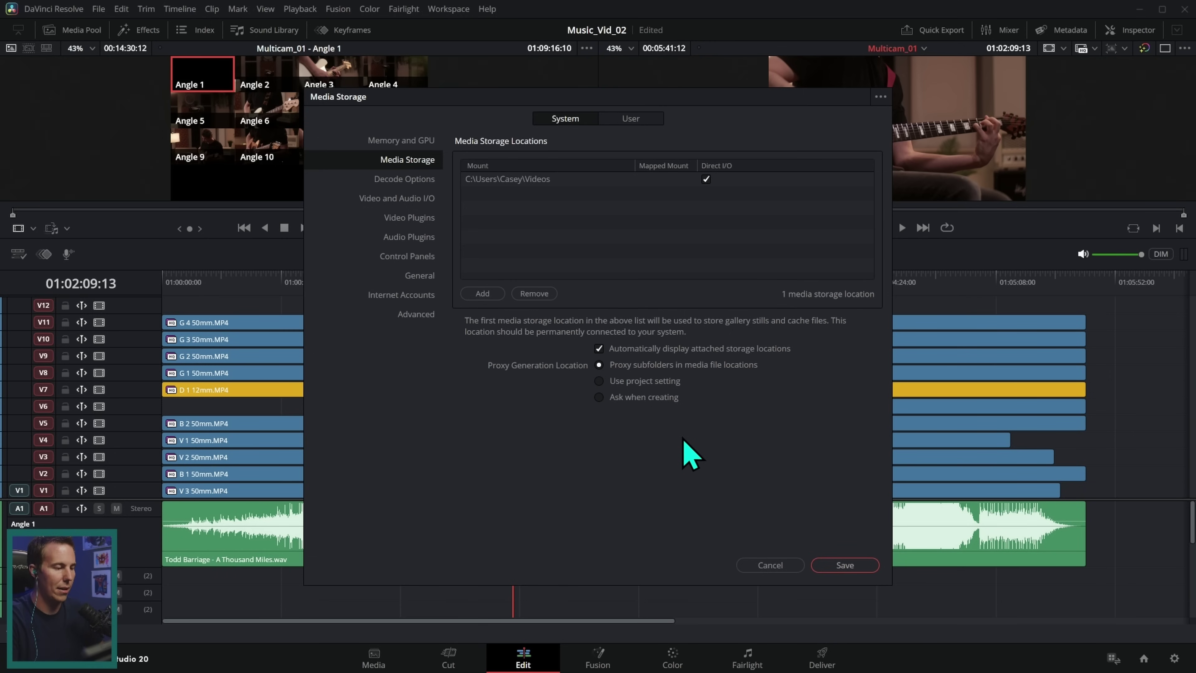
left_click(841, 567)
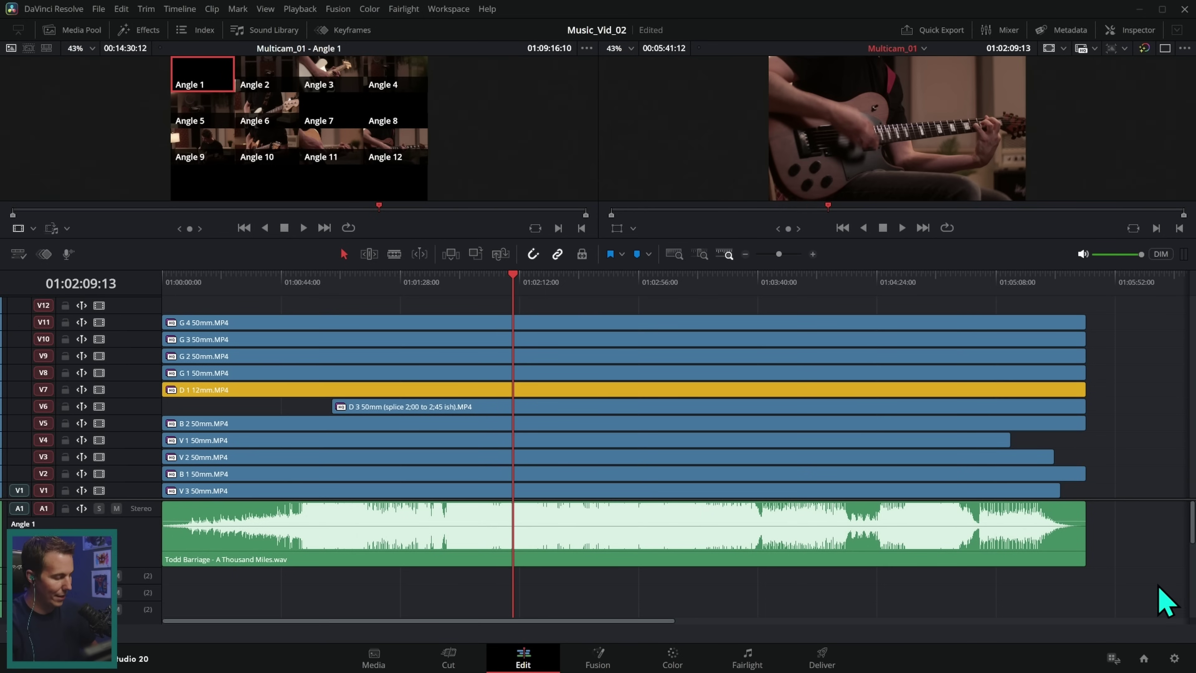
- Examine the proxy media resolution and format options in the project's Master Settings without saving changes
left_click_drag(1143, 563, 1167, 640)
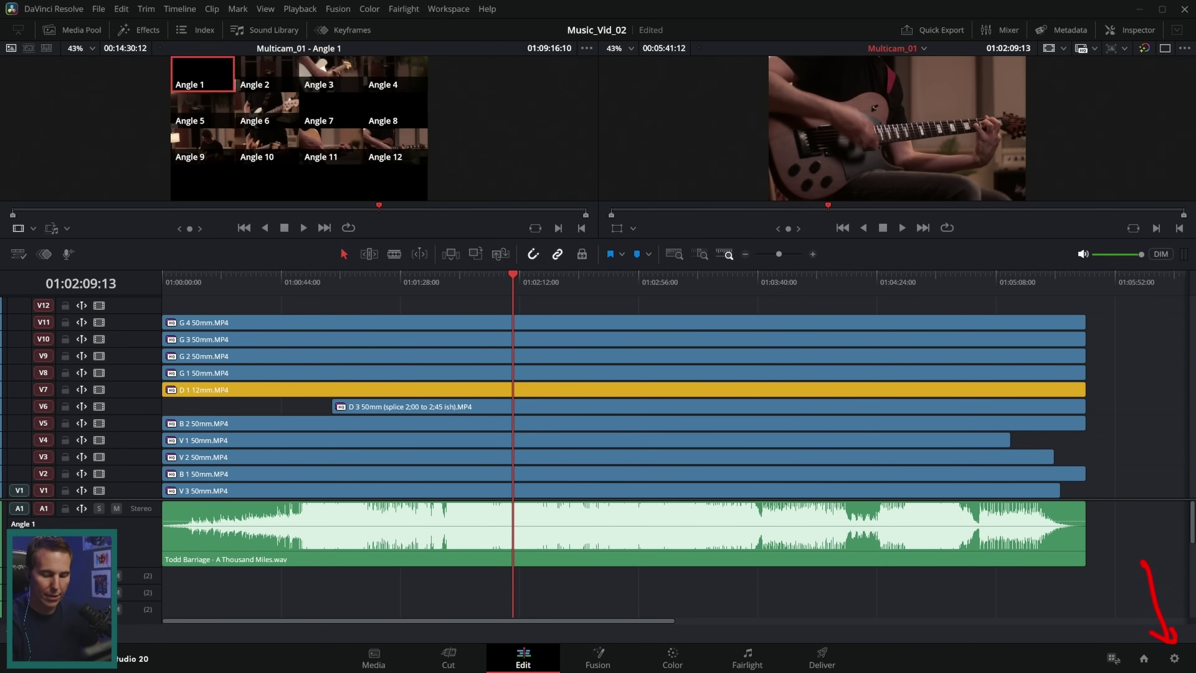
left_click(1175, 658)
mouse_move(796, 489)
left_mouse_down()
mouse_move(802, 259)
mouse_move(827, 160)
left_mouse_up()
left_click_drag(814, 434, 814, 366)
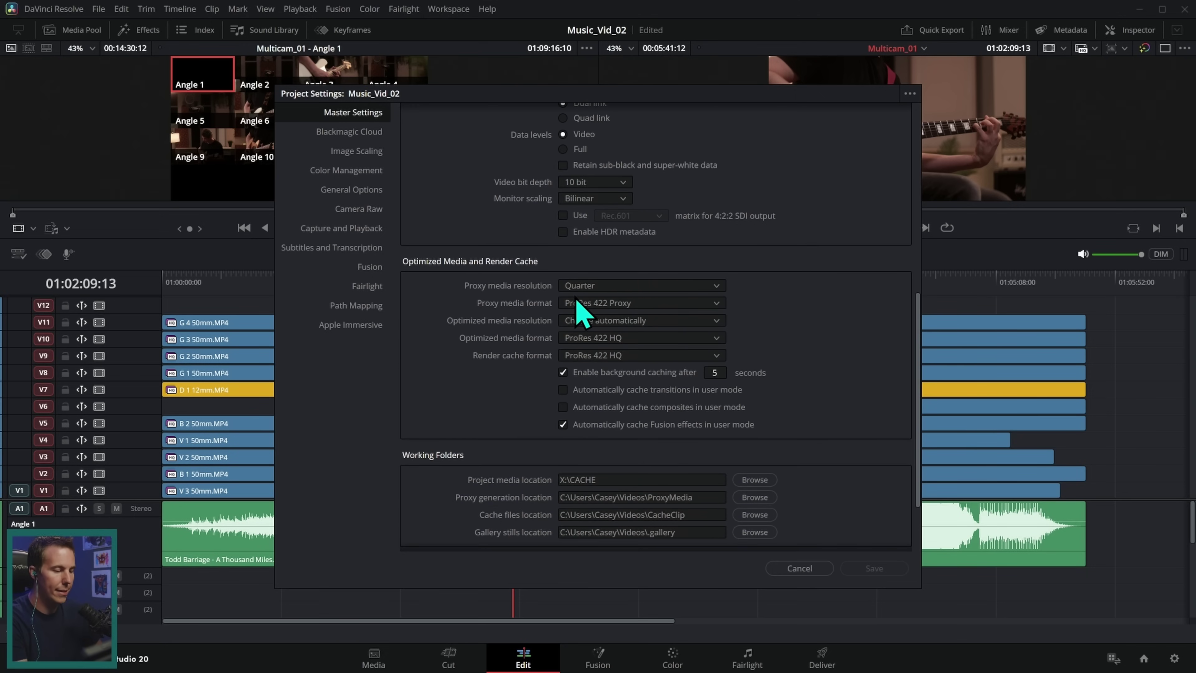
left_click(659, 286)
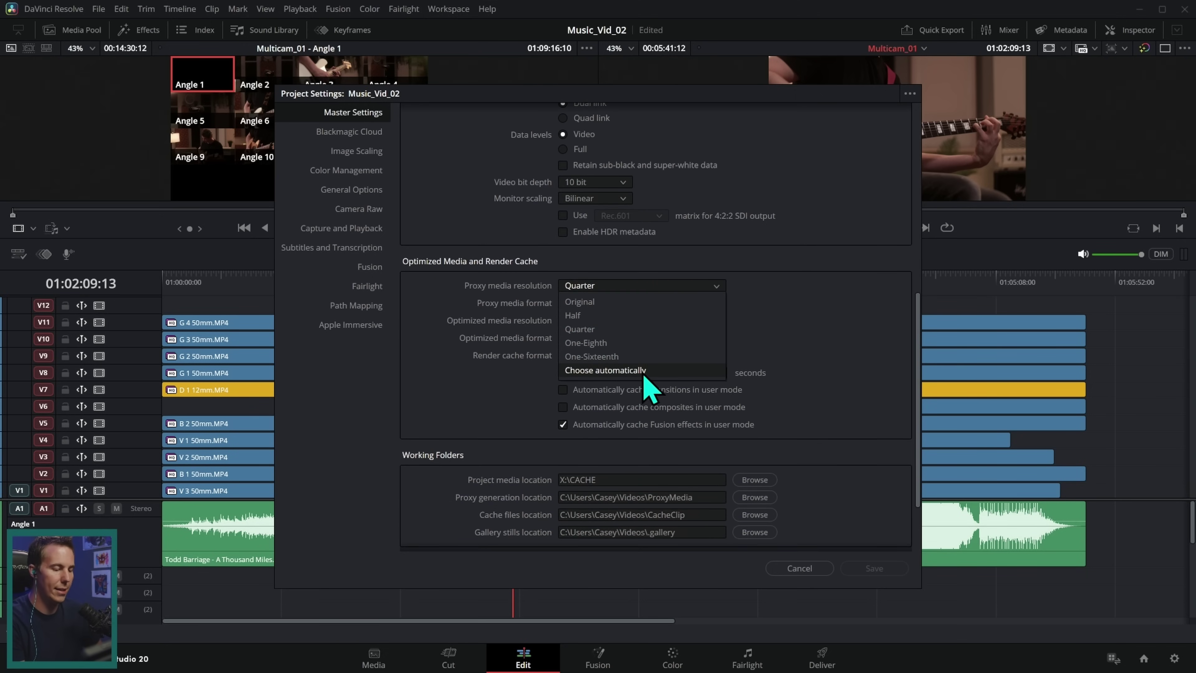
left_click(612, 329)
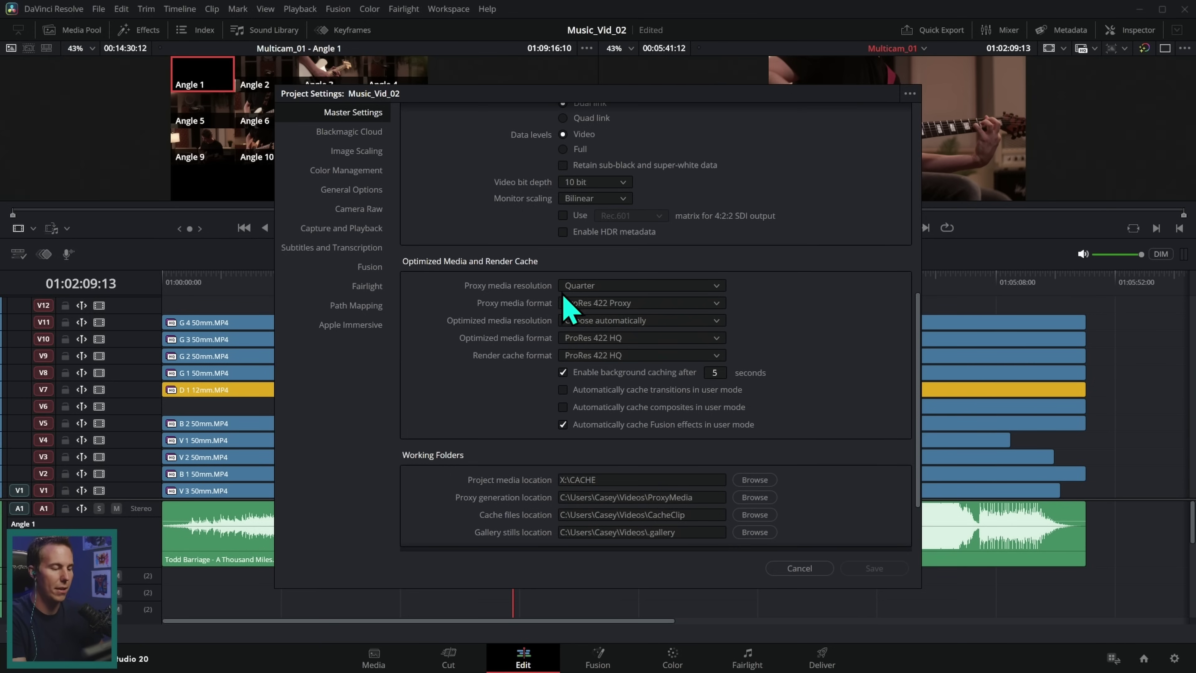
key("Escape")
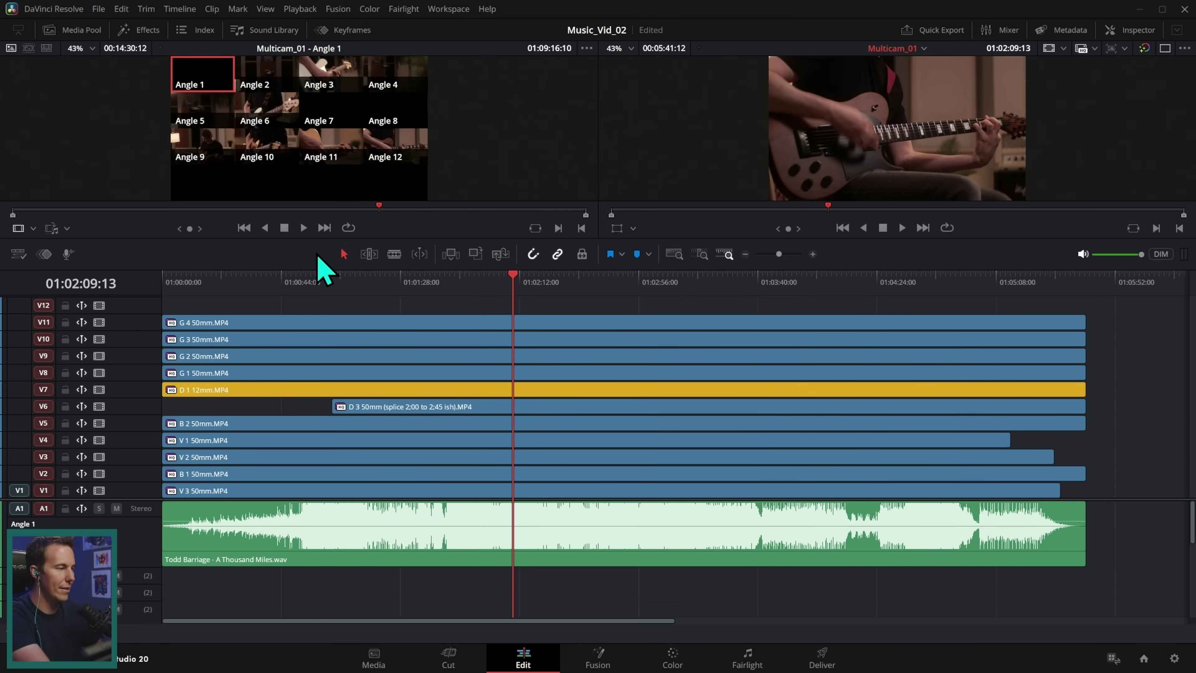
- Generate proxy media for all the clips in the Demo bin
left_click(81, 32)
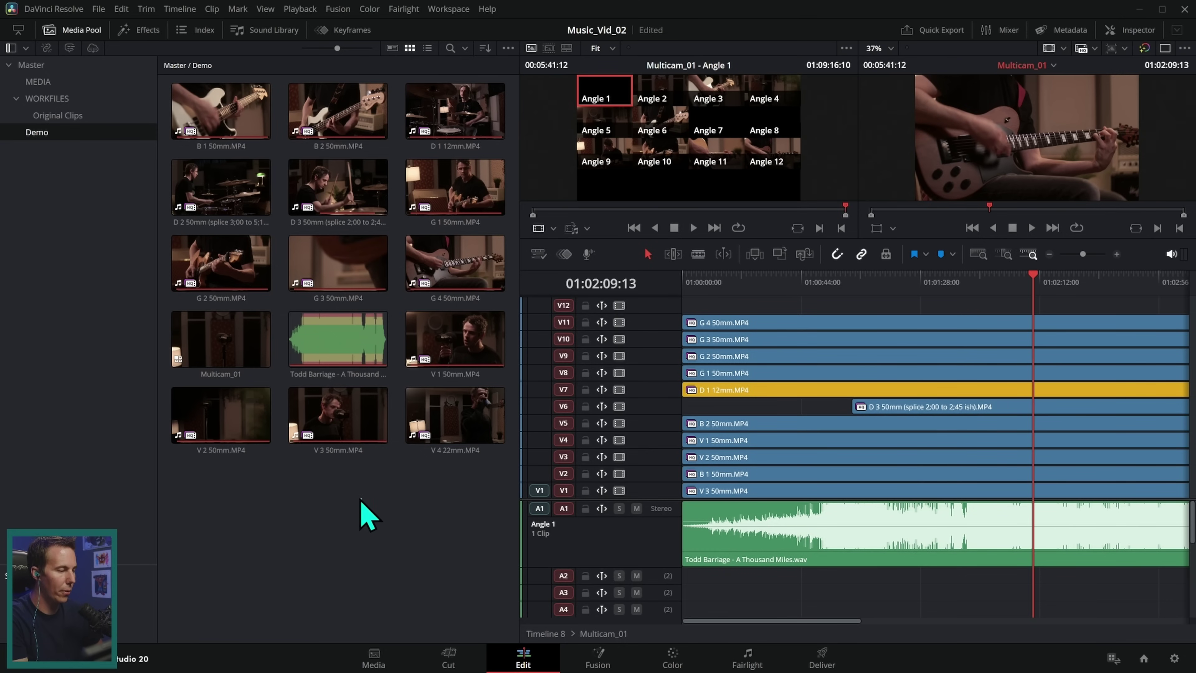
left_click_drag(194, 499, 473, 134)
right_click(467, 123)
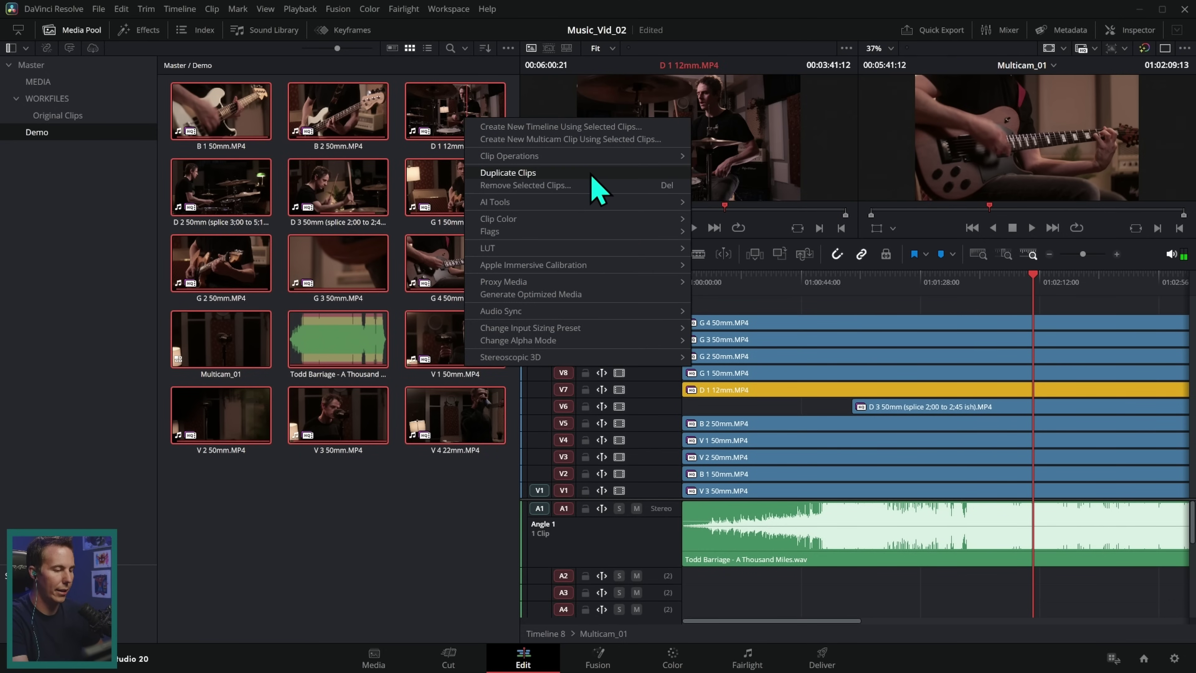
mouse_move(636, 286)
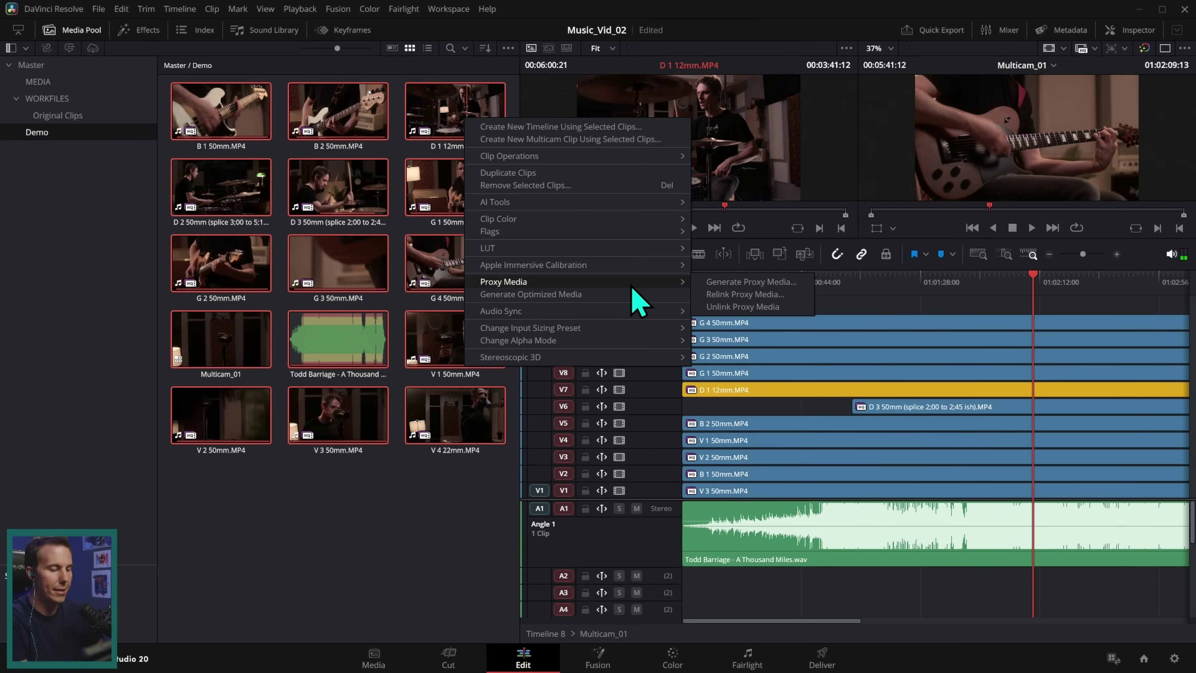
left_click(775, 283)
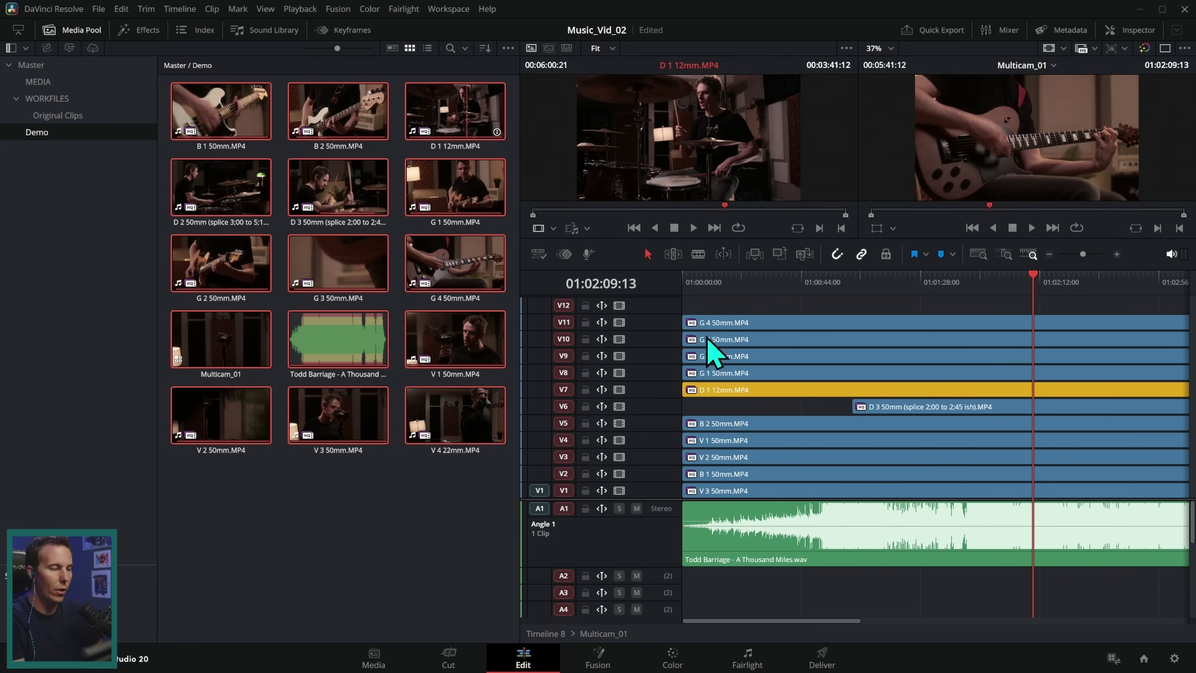
left_click(651, 429)
- Switch playback to use the proxies and scrub through the multicam timeline to about 01:00:31:01
left_click(1081, 49)
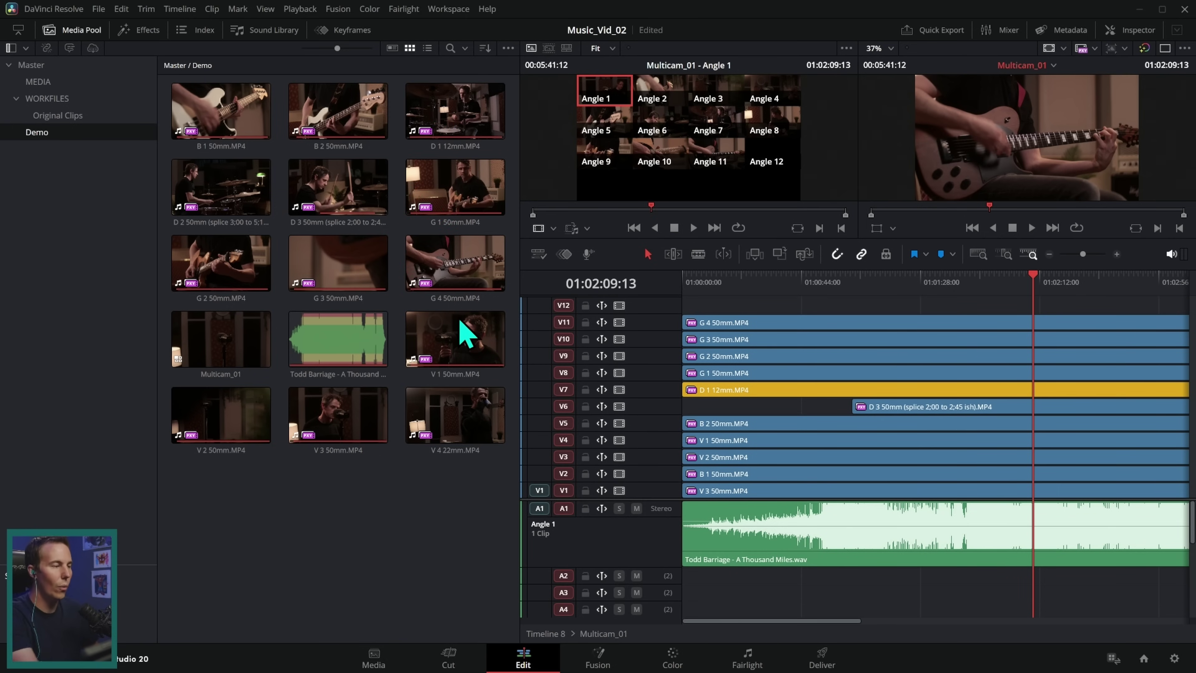
left_click(85, 35)
left_click_drag(664, 284, 929, 288)
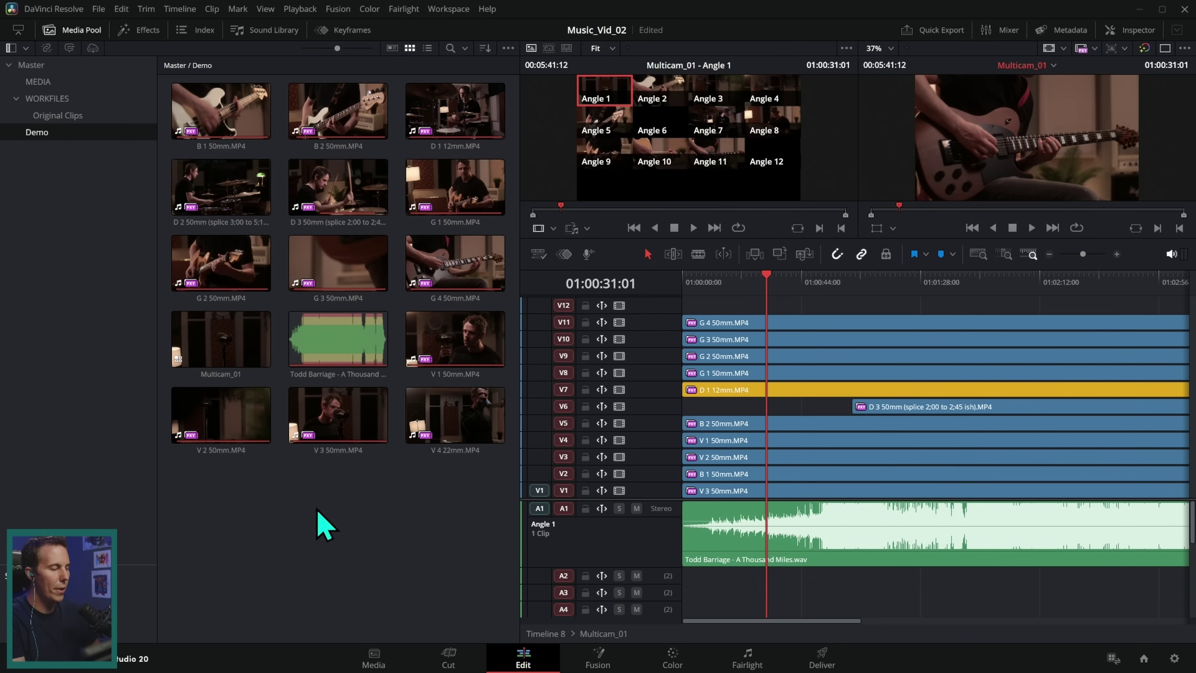
- Create a new timeline named Edit from the Multicam_01 clip
right_click(237, 336)
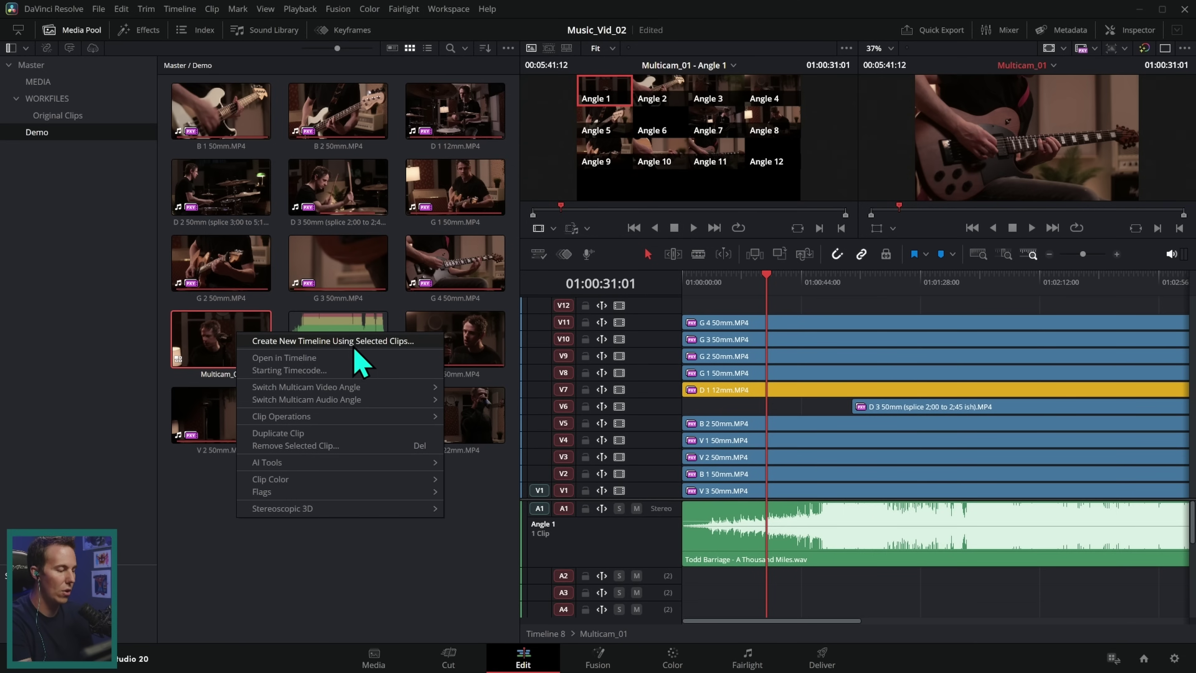
left_click(394, 346)
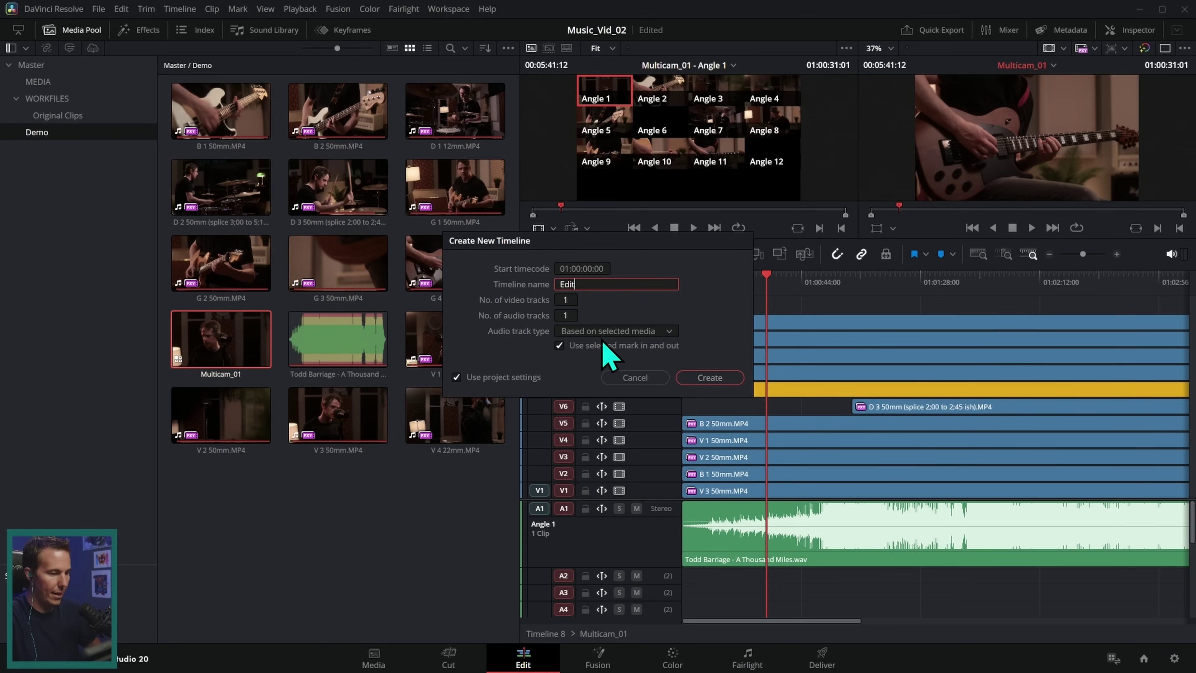
left_click(709, 377)
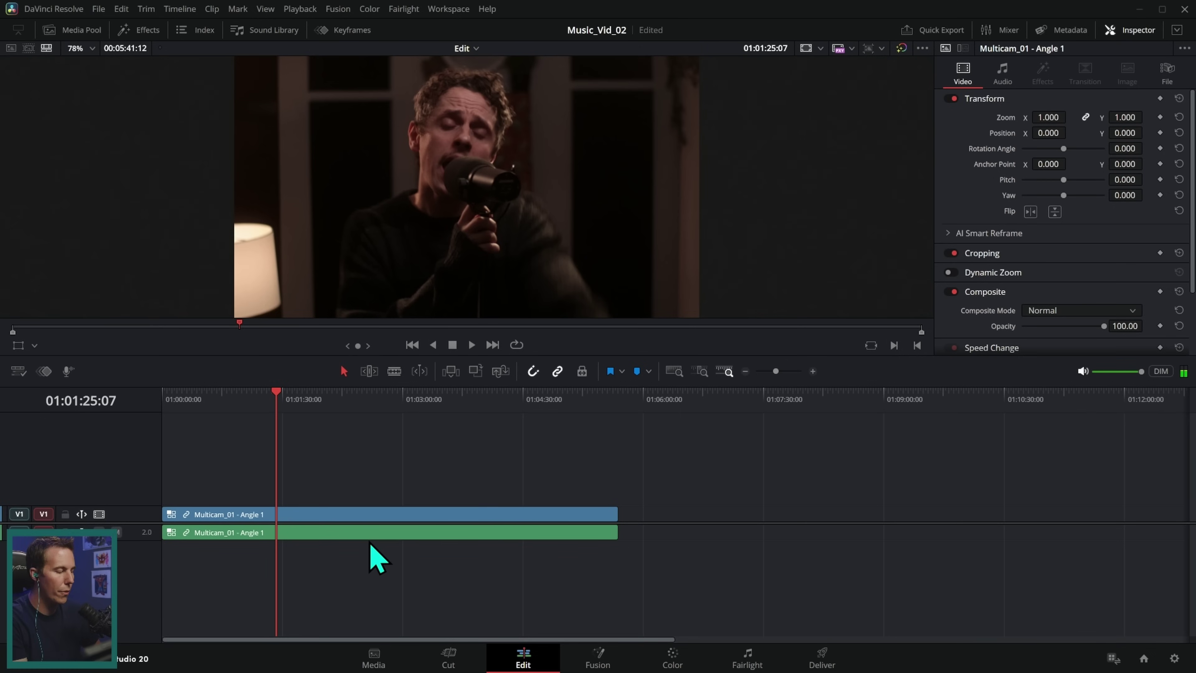
- Switch the Multicam_01 clip in the Edit timeline to Angle 3 at about 01:01:14
left_click(383, 531)
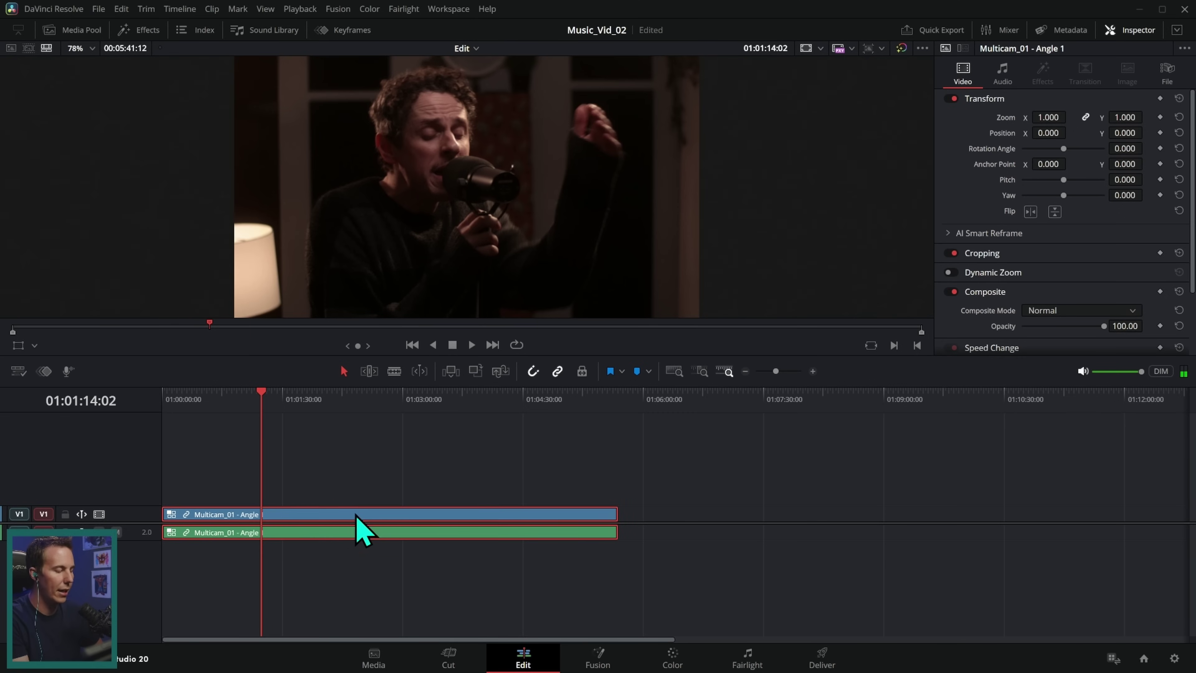
right_click(352, 515)
mouse_move(447, 439)
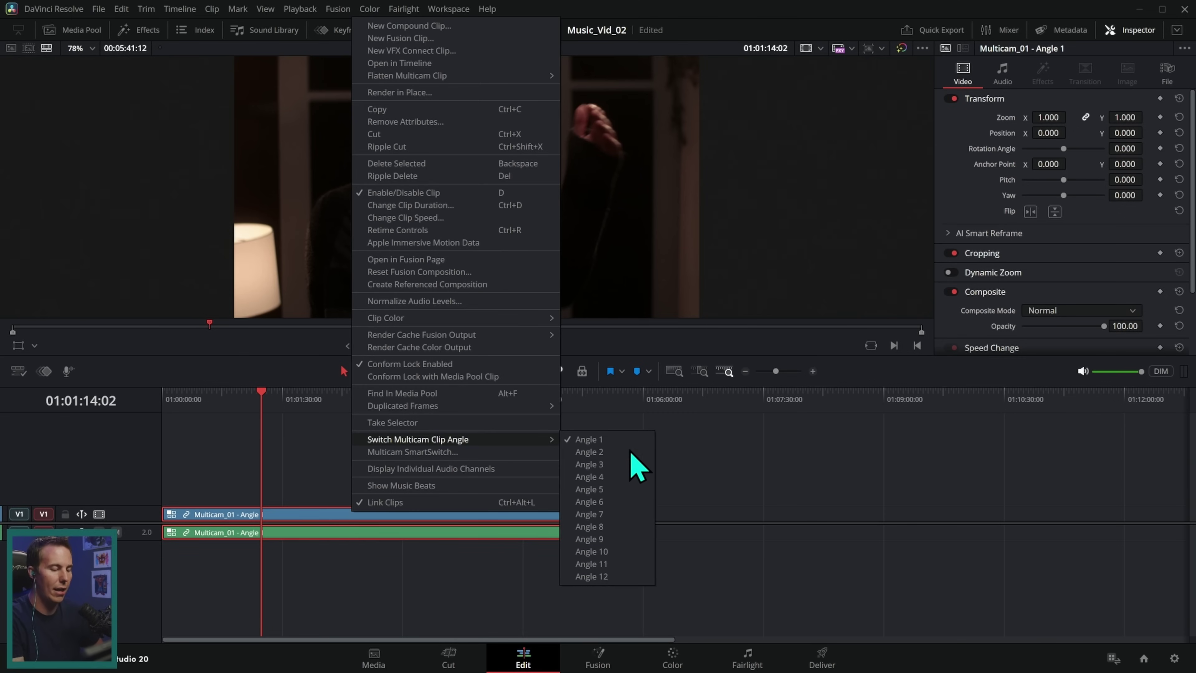
left_click(615, 465)
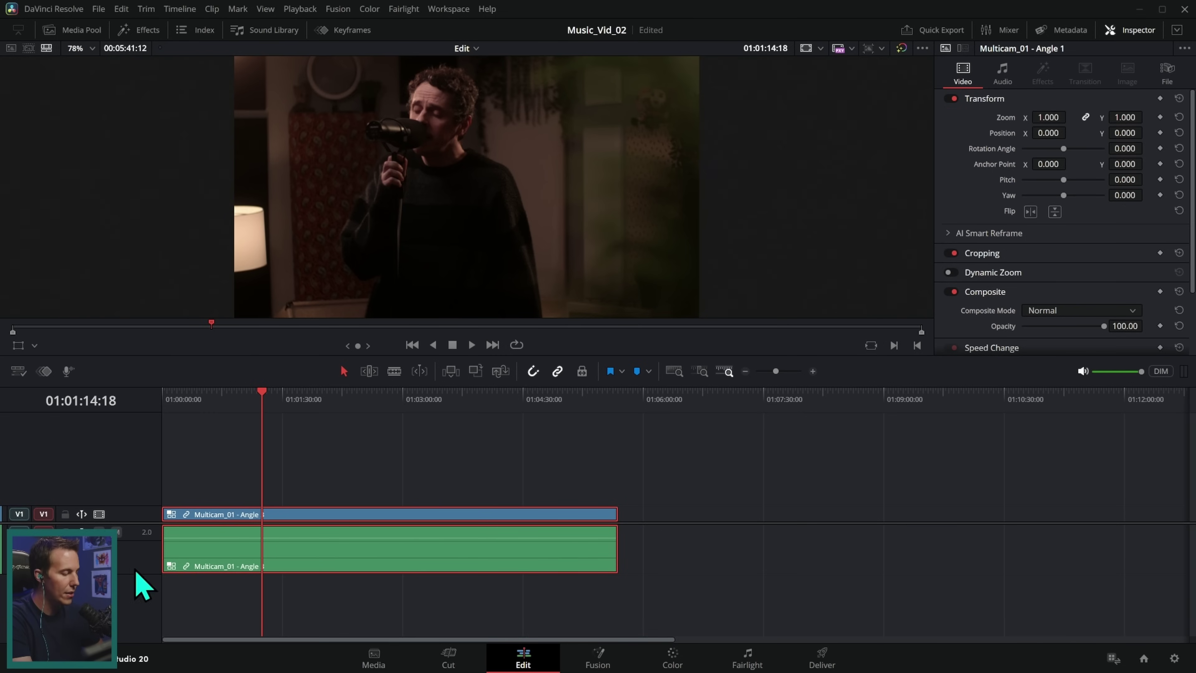
- Add the A Thousand Miles song WAV to a second audio track, aligned with the multicam clip's start, and save the project
left_click_drag(139, 574, 141, 538)
left_click(78, 30)
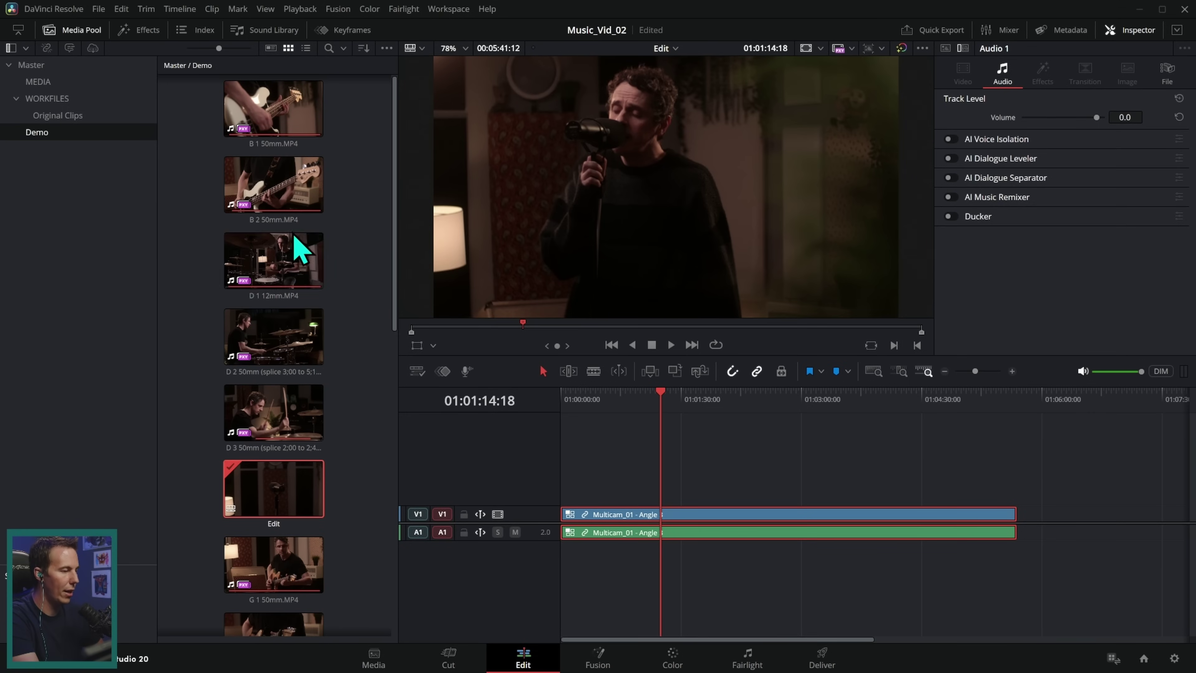
scroll(282, 353, "down", 8)
left_click_drag(283, 349, 633, 550)
left_click(81, 30)
left_click_drag(528, 549, 349, 588)
key("ctrl+s")
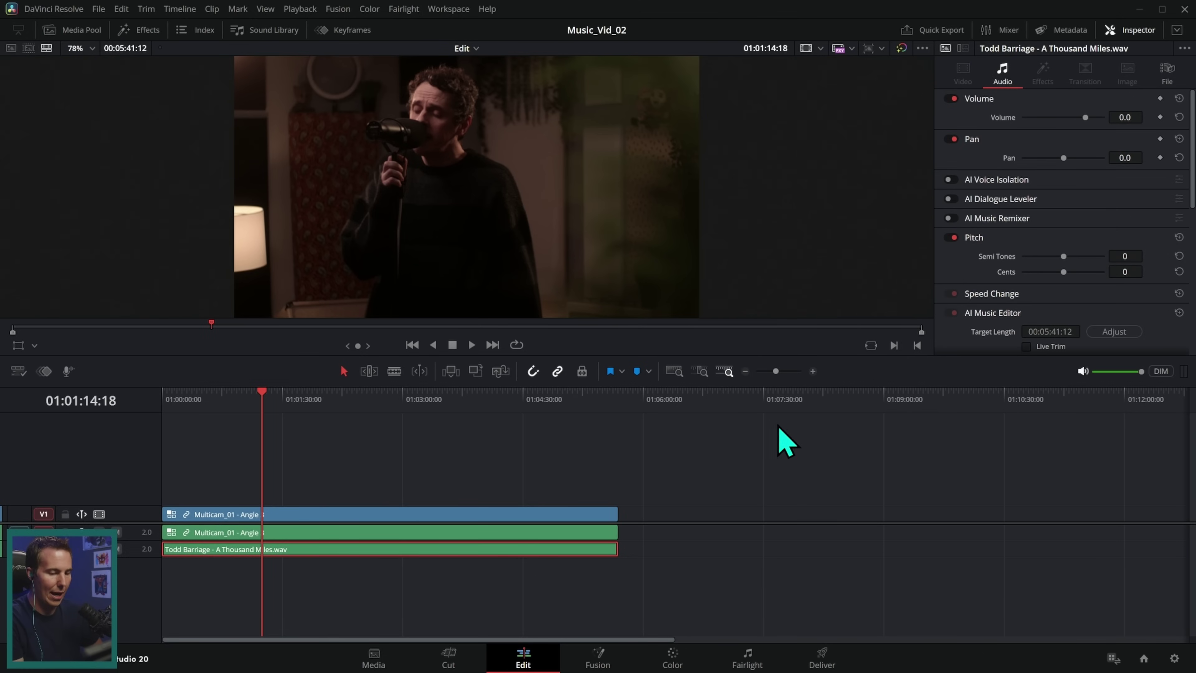
- Switch the multicam clip back to Angle 1 and enlarge both audio tracks to compare its waveform with the song's
left_click(813, 370)
left_click(619, 483)
left_click(318, 515)
right_click(324, 519)
mouse_move(502, 445)
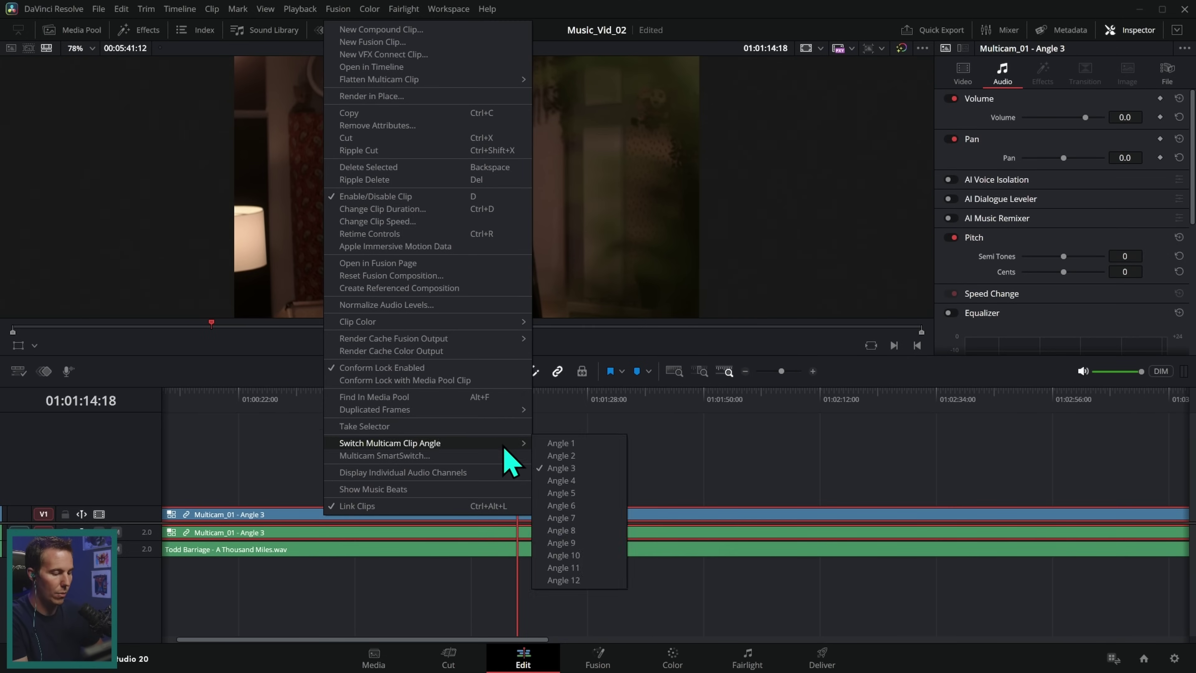
left_click(579, 445)
left_click_drag(135, 522, 133, 607)
left_click_drag(143, 472, 132, 547)
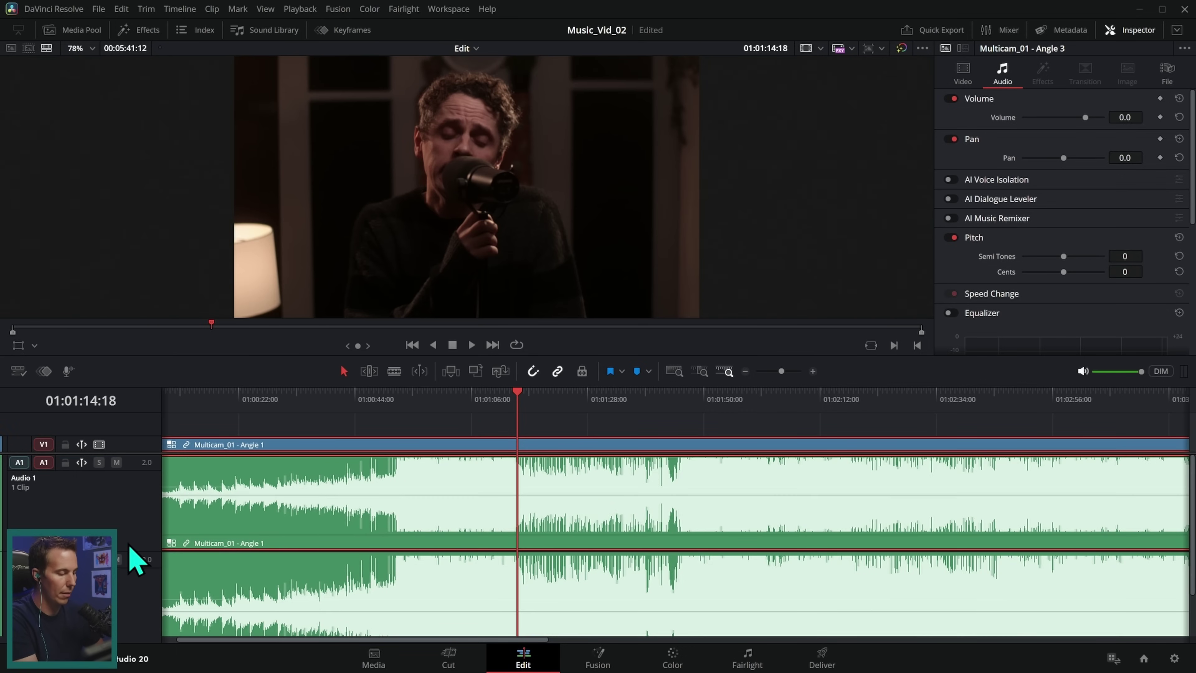
- Compare the multicam and song waveforms up close at about 01:00:51
left_click(395, 390)
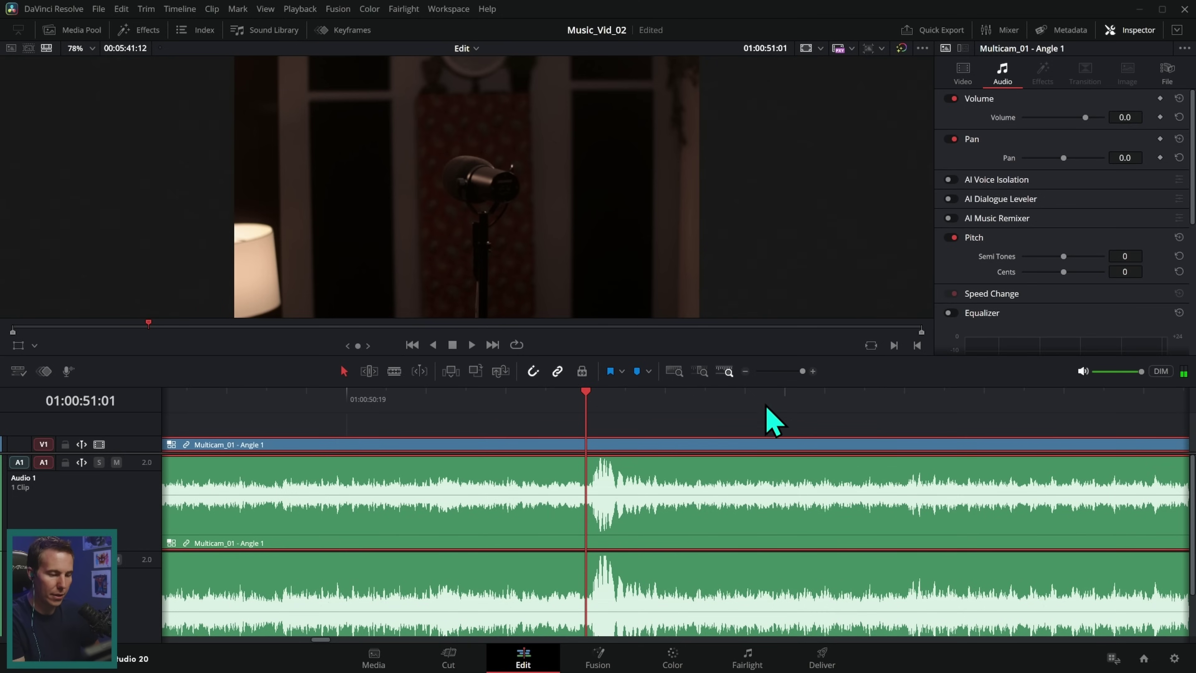
left_click(745, 371)
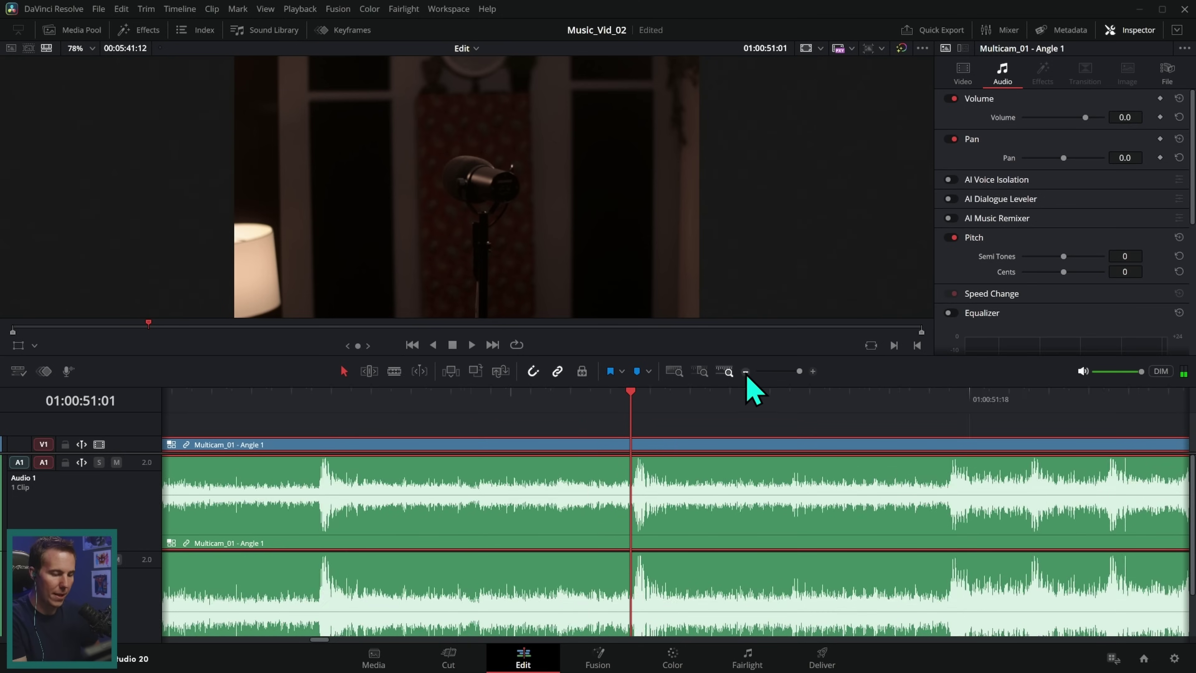
left_click(745, 371)
- Delete the multicam clip's audio from the Edit timeline and move the A Thousand Miles song WAV up to the first audio track
left_click_drag(544, 479, 390, 518)
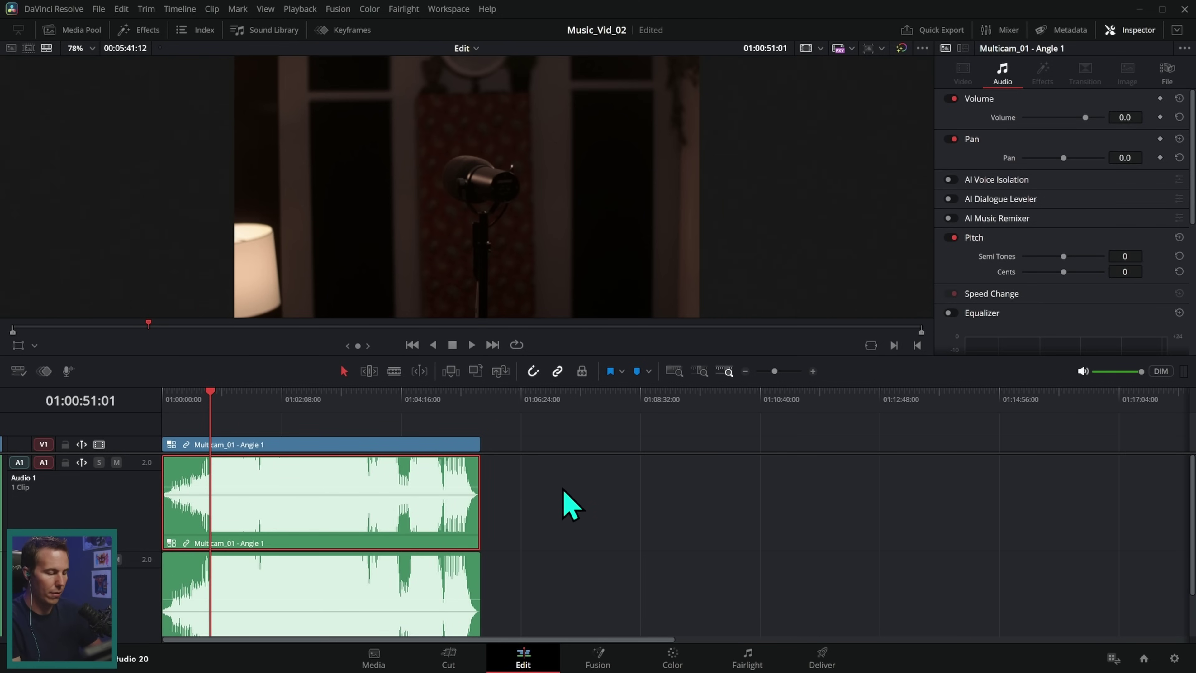
key("Delete")
left_click(452, 575)
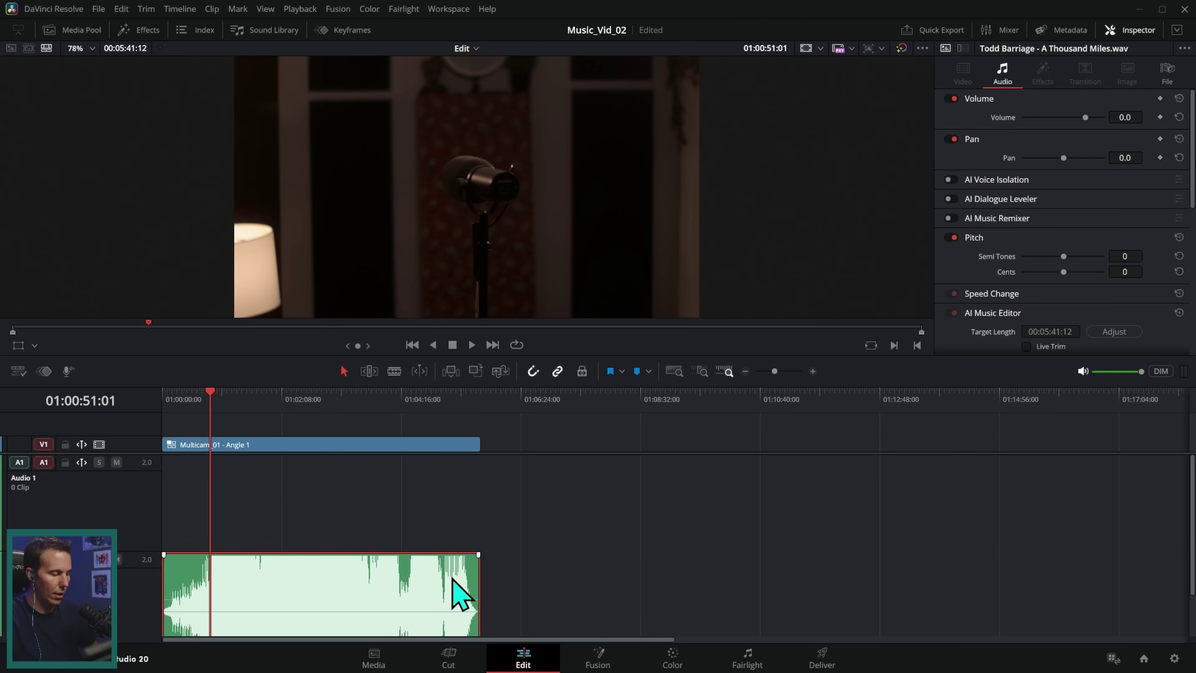
key("alt+Up")
left_click(450, 582)
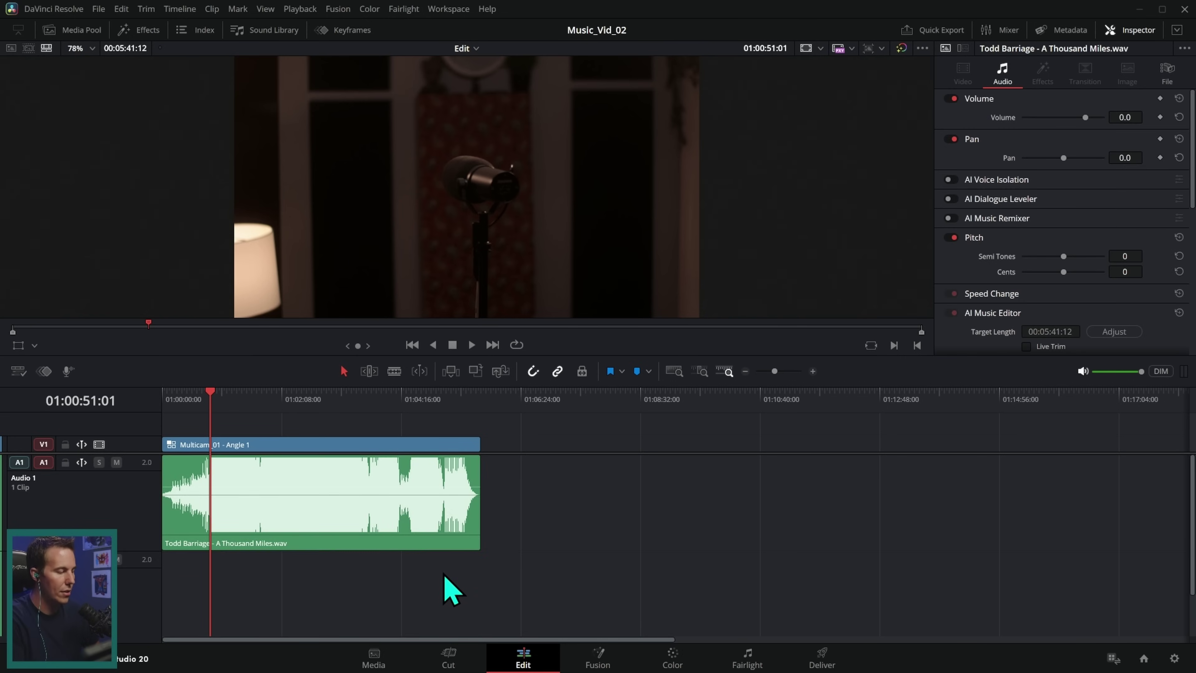
left_click_drag(143, 454, 144, 471)
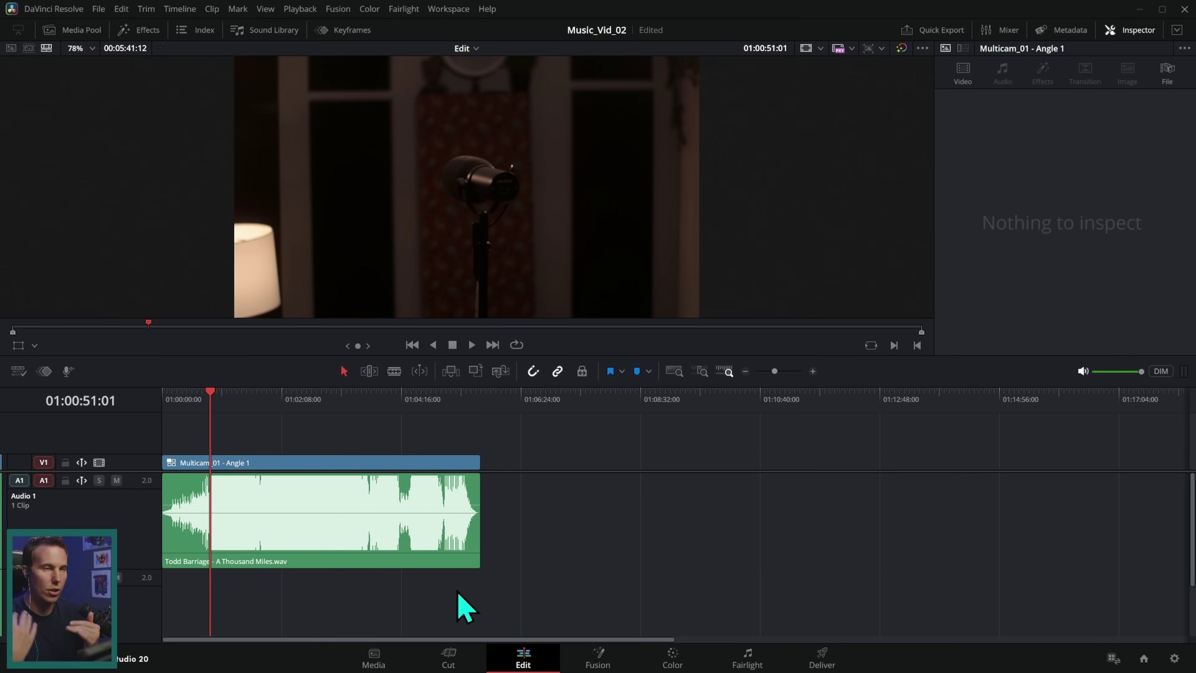
- Load the Multicam_01 clip into the source viewer, hide the Inspector and set that viewer to Multicam mode
left_click(253, 414)
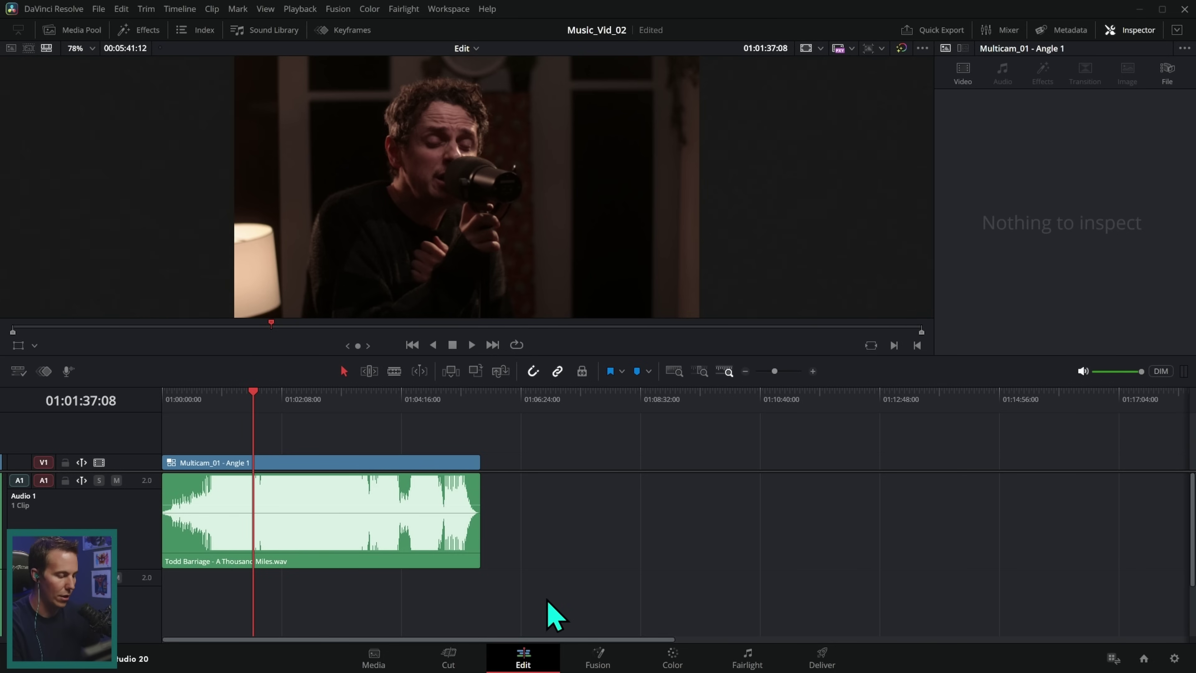
key("shift+z")
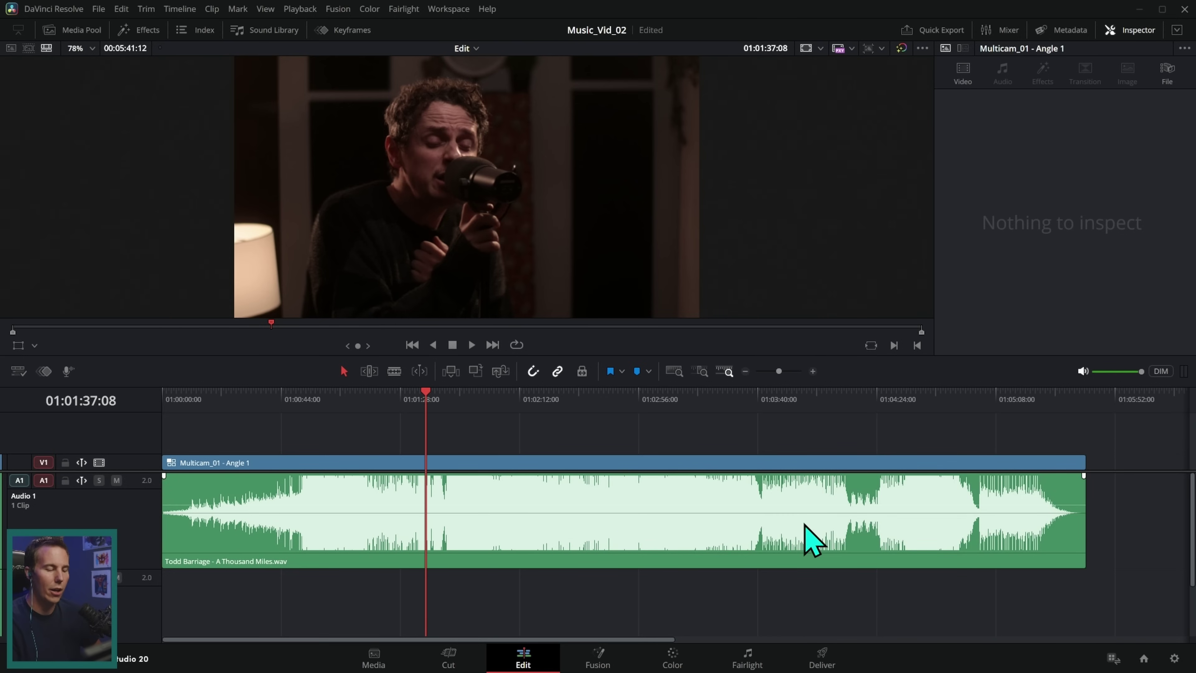
left_click(489, 464)
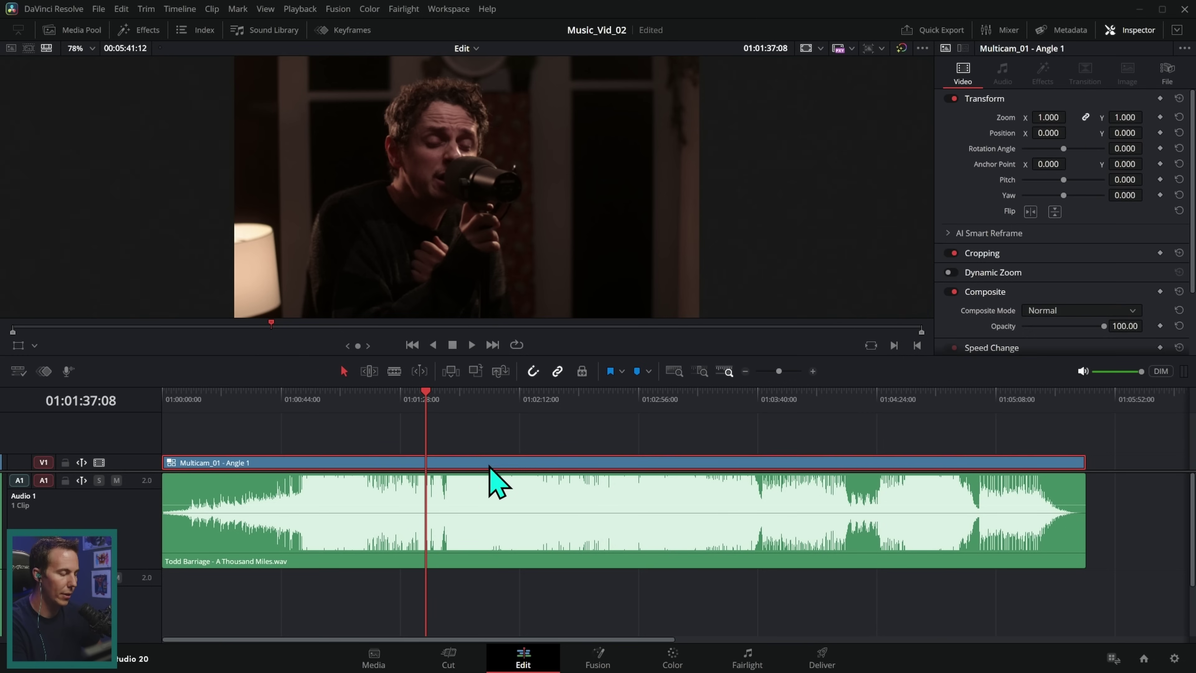
double_click(488, 466)
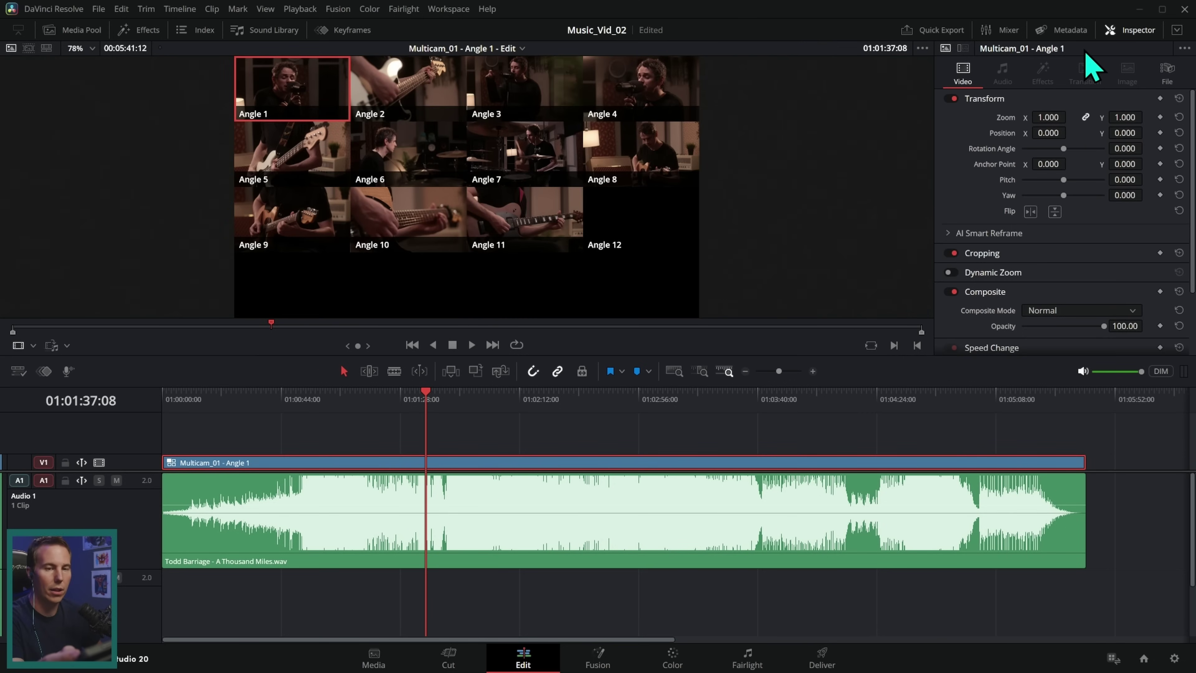
left_click(1132, 30)
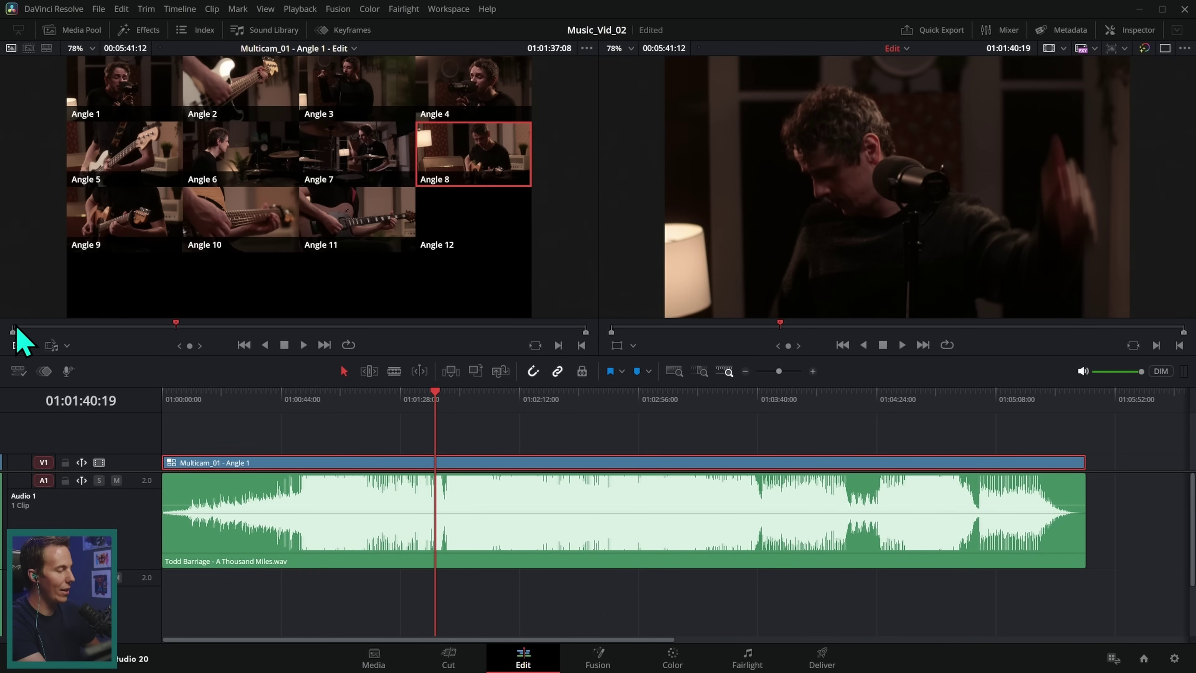
left_click(33, 346)
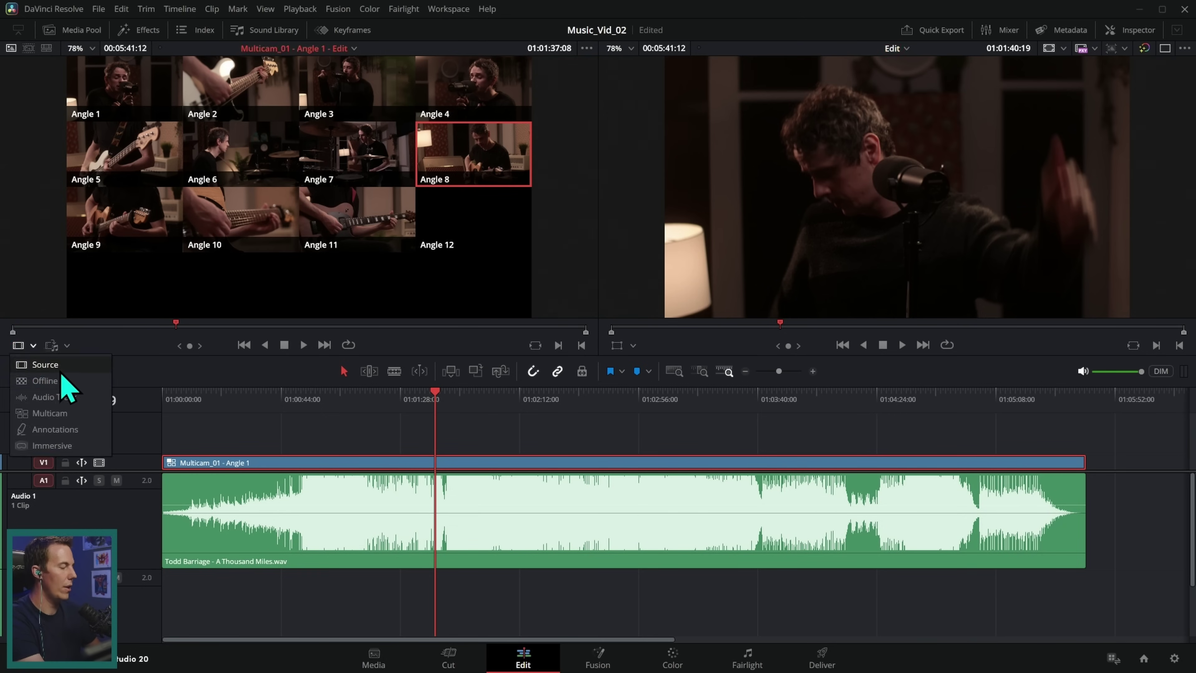
left_click(79, 414)
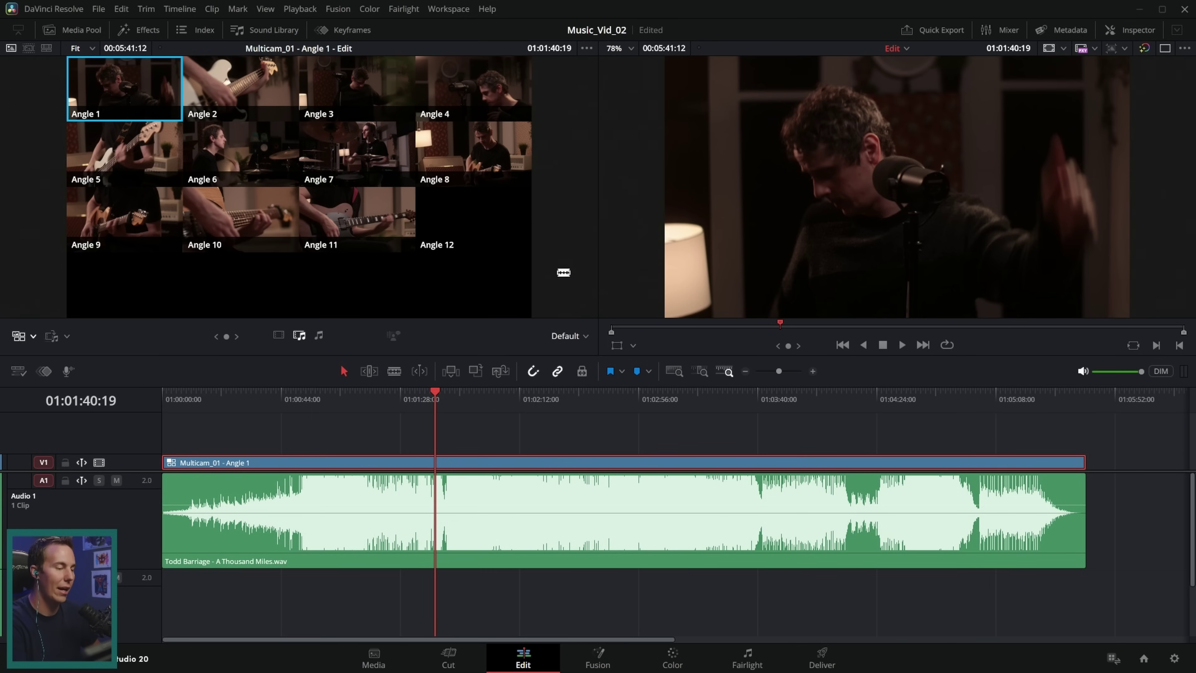
- Try cutting the multicam clip to Angle 8 at 01:01:40:19
left_click(483, 155)
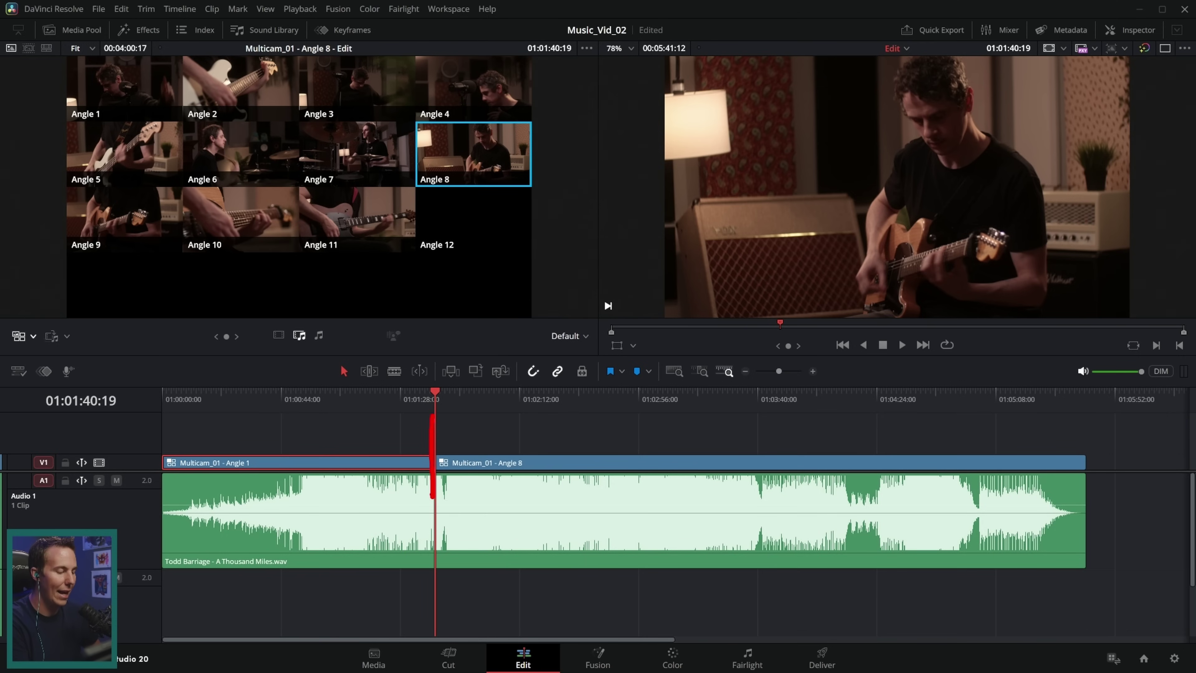
left_click_drag(442, 444, 1056, 442)
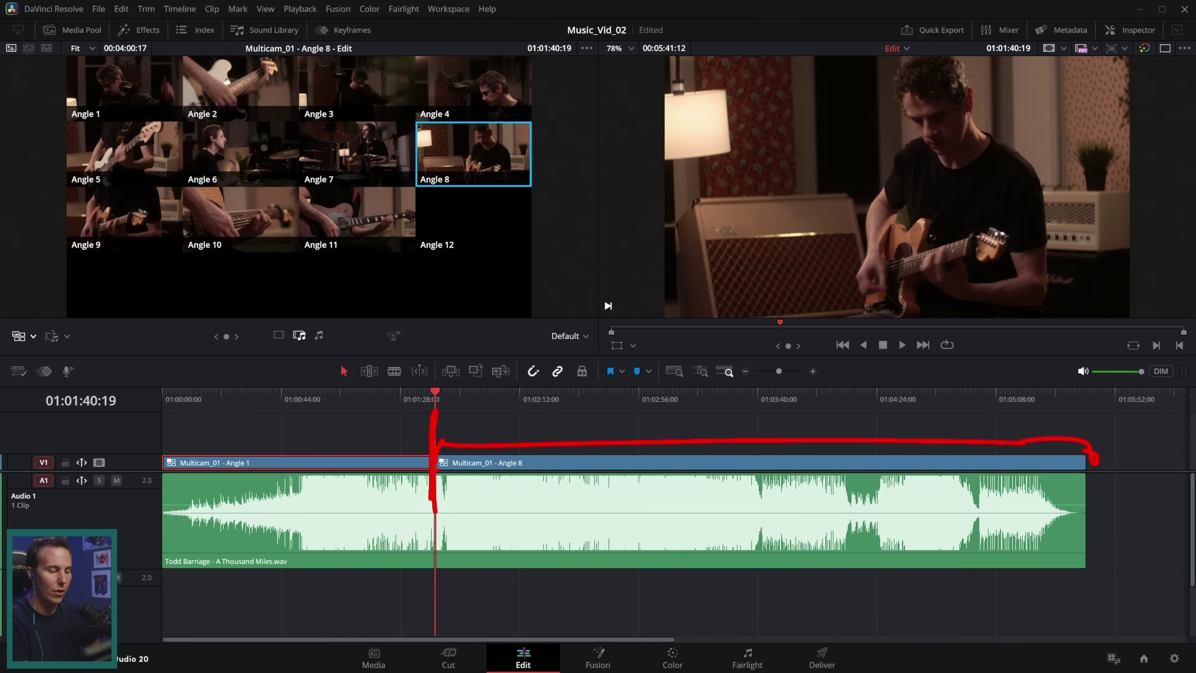
key("Escape")
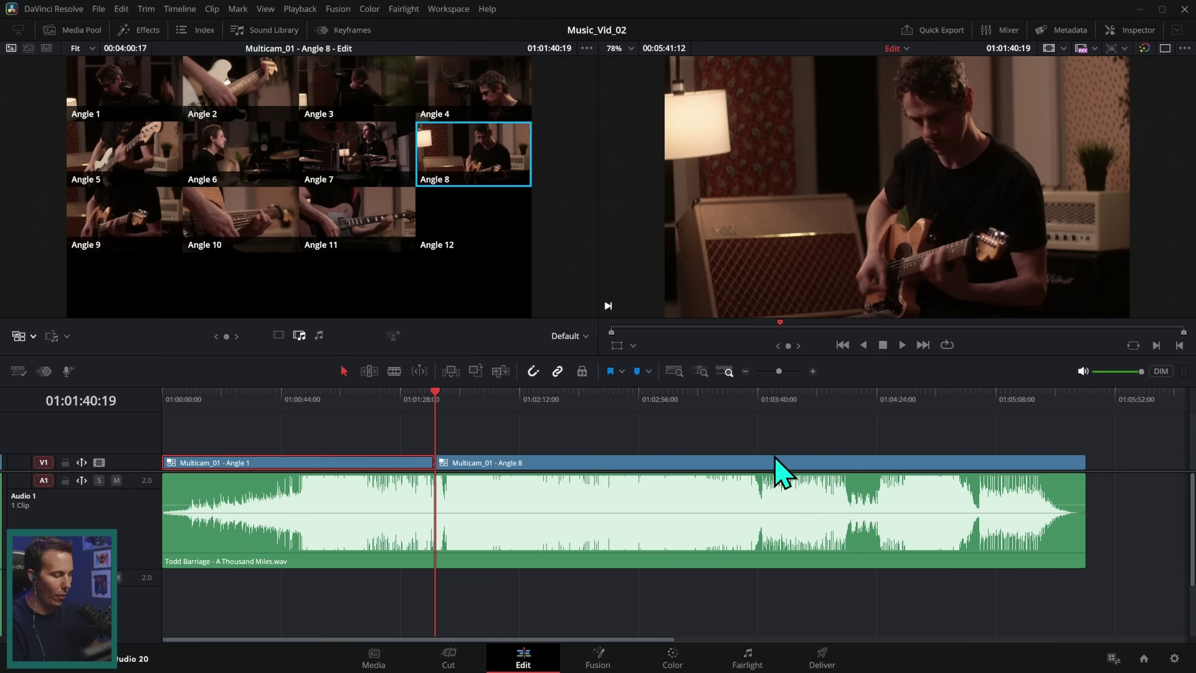
- Try cutting to Angle 11 at 01:03:27:08, Angle 9 at 01:02:37:20 and Angle 3 at 01:04:23:00
left_click_drag(462, 395, 725, 413)
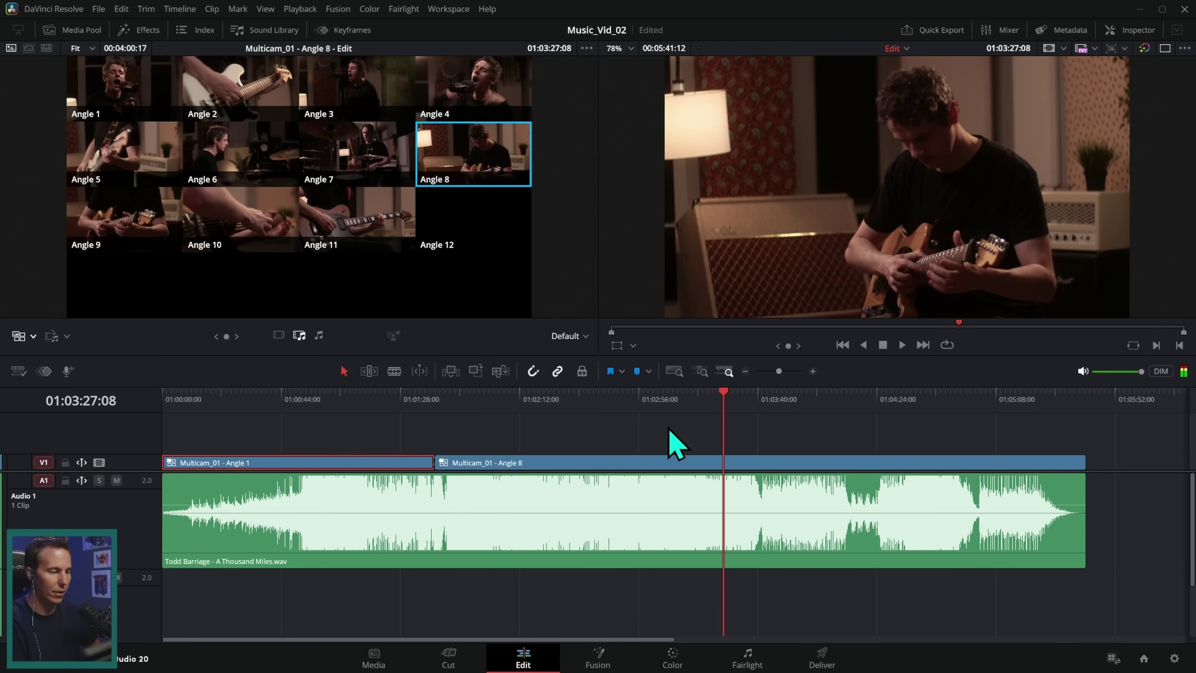
left_click(355, 228)
left_click(592, 402)
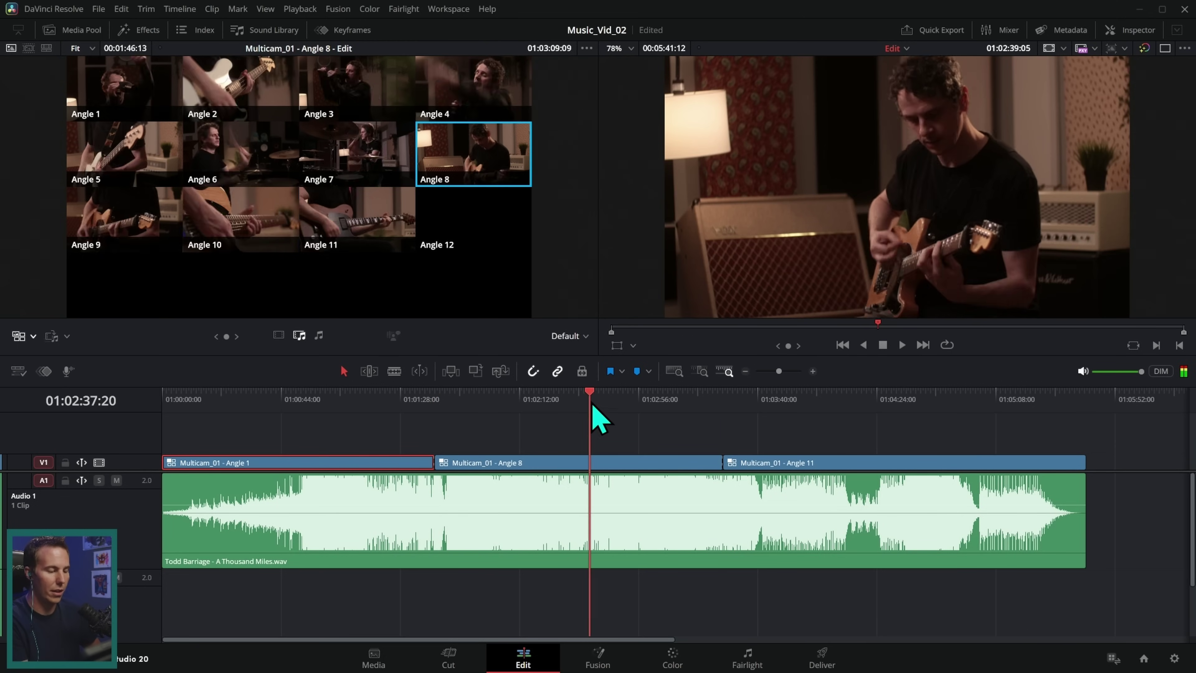
left_click(166, 210)
left_click(877, 401)
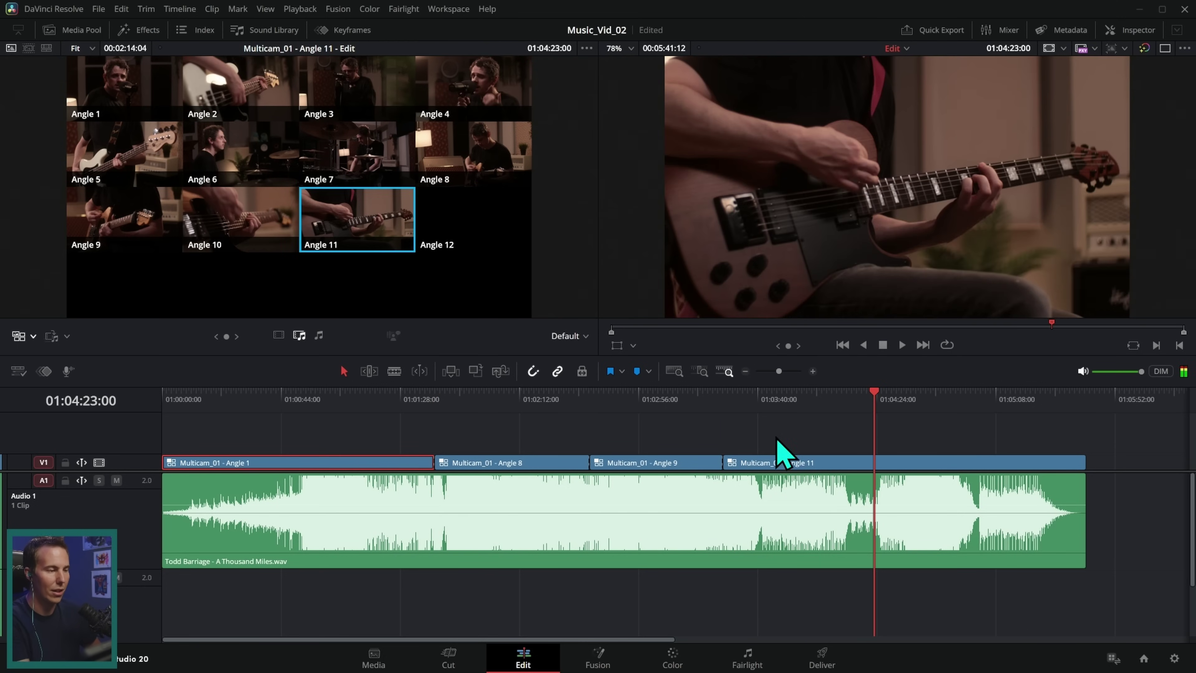
key("3")
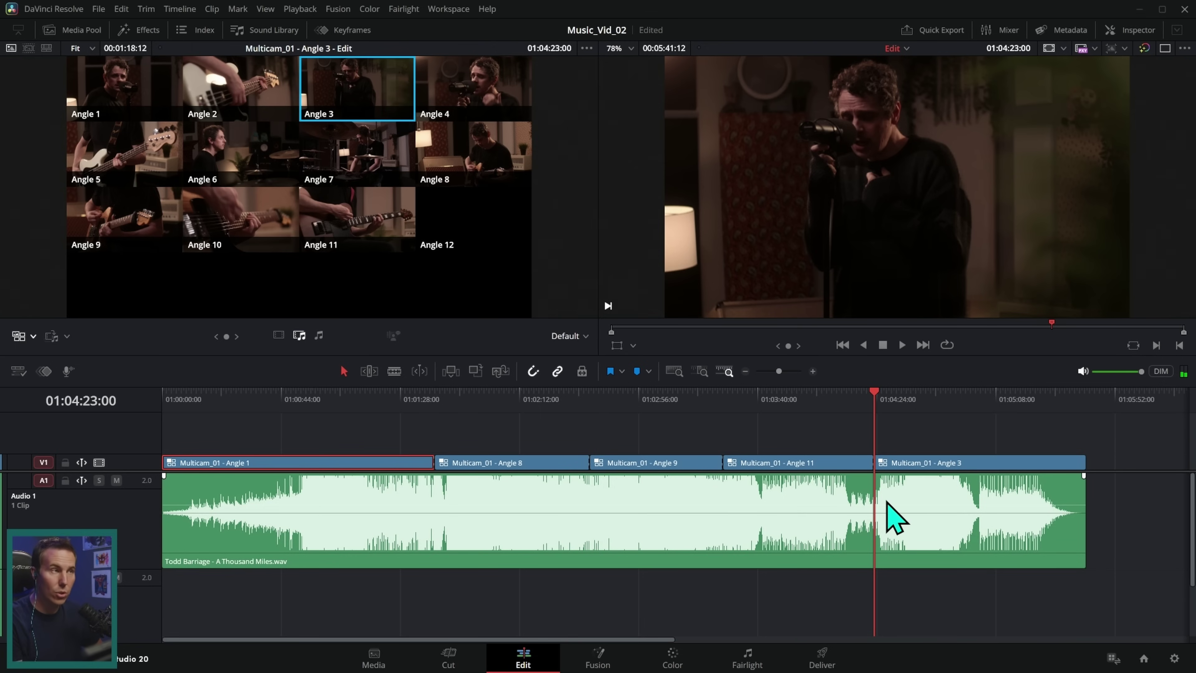
- Undo all the test angle cuts in the multicam clip
key("ctrl+z")
key("ctrl+z")
key("ctrl+z")
key("ctrl+z")
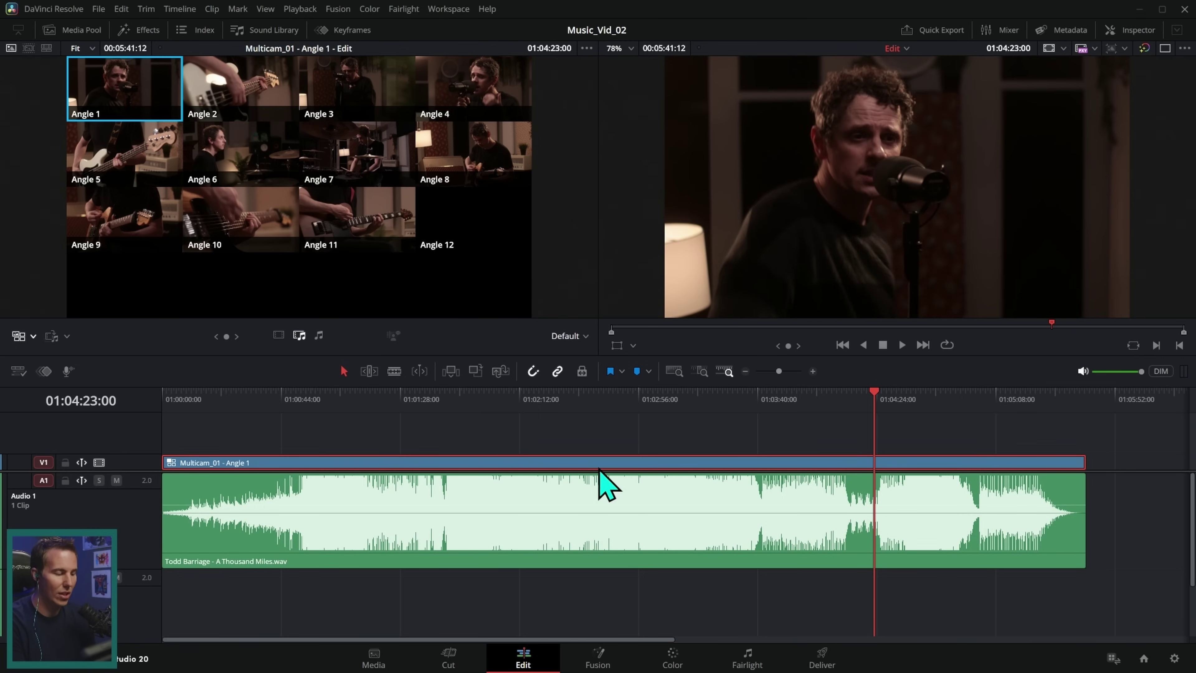
- Play the timeline from about 01:01:43 and cut live to Angles 4, 10, 1, 3, 11, 6 and 4, stopping at about 01:02:04
left_click(374, 406)
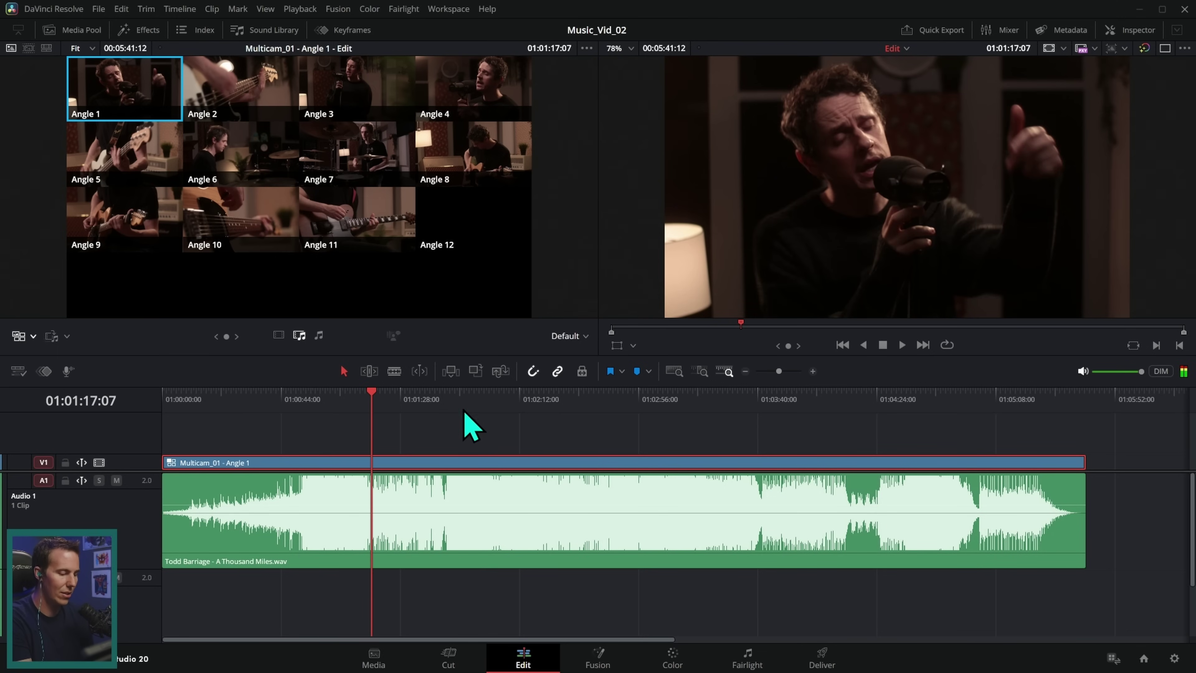
left_click(443, 405)
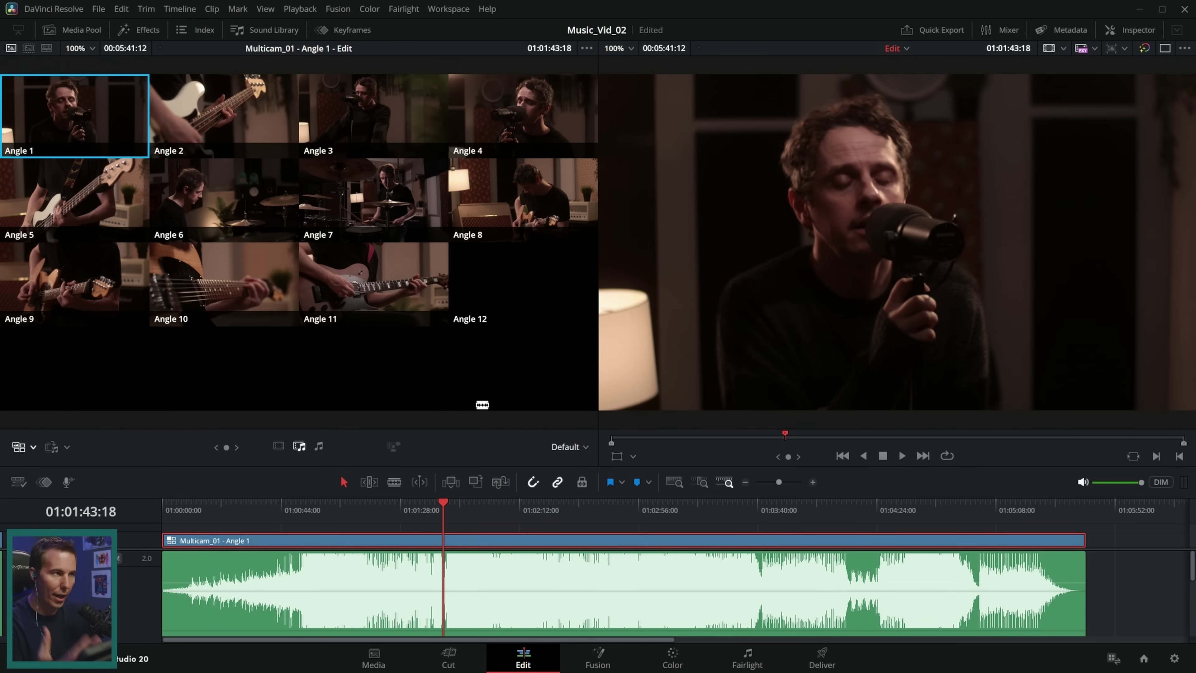
left_click(441, 509)
key("space")
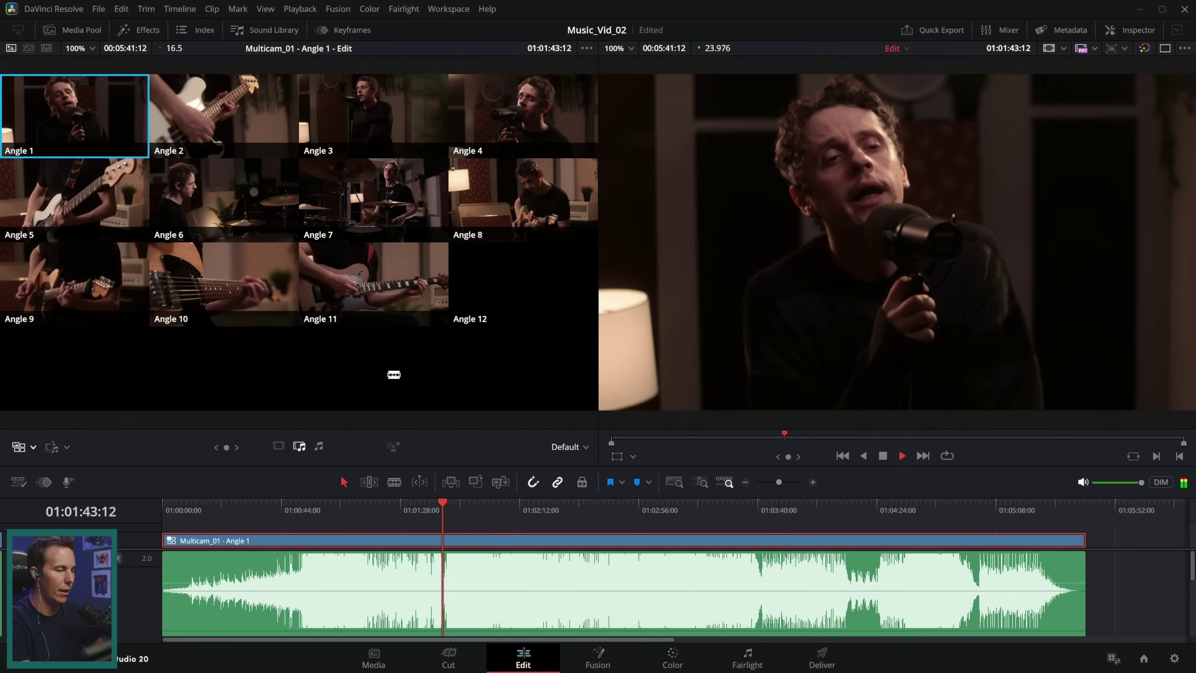
left_click(517, 122)
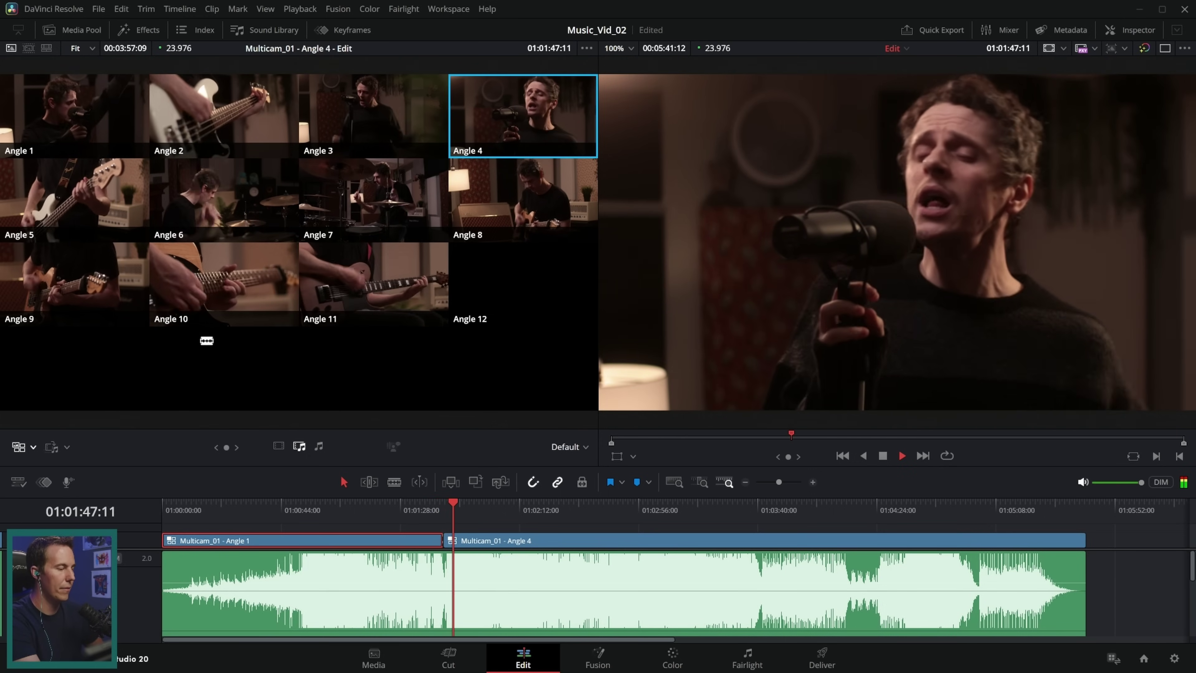
left_click(204, 287)
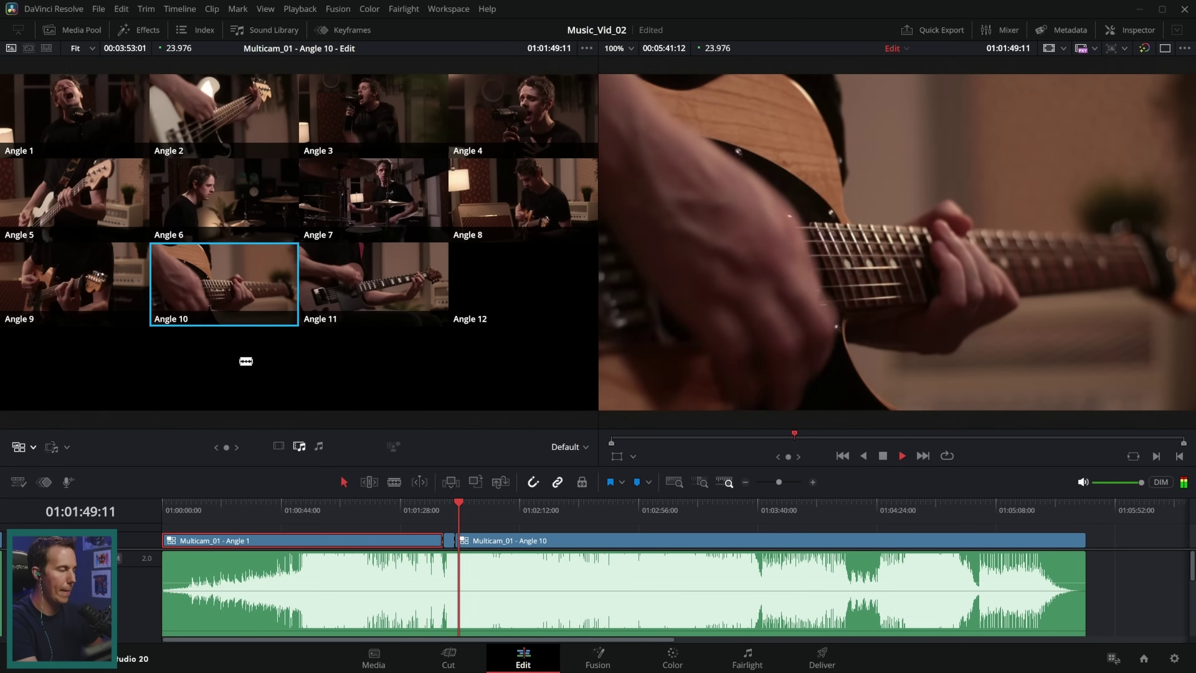
left_click(101, 123)
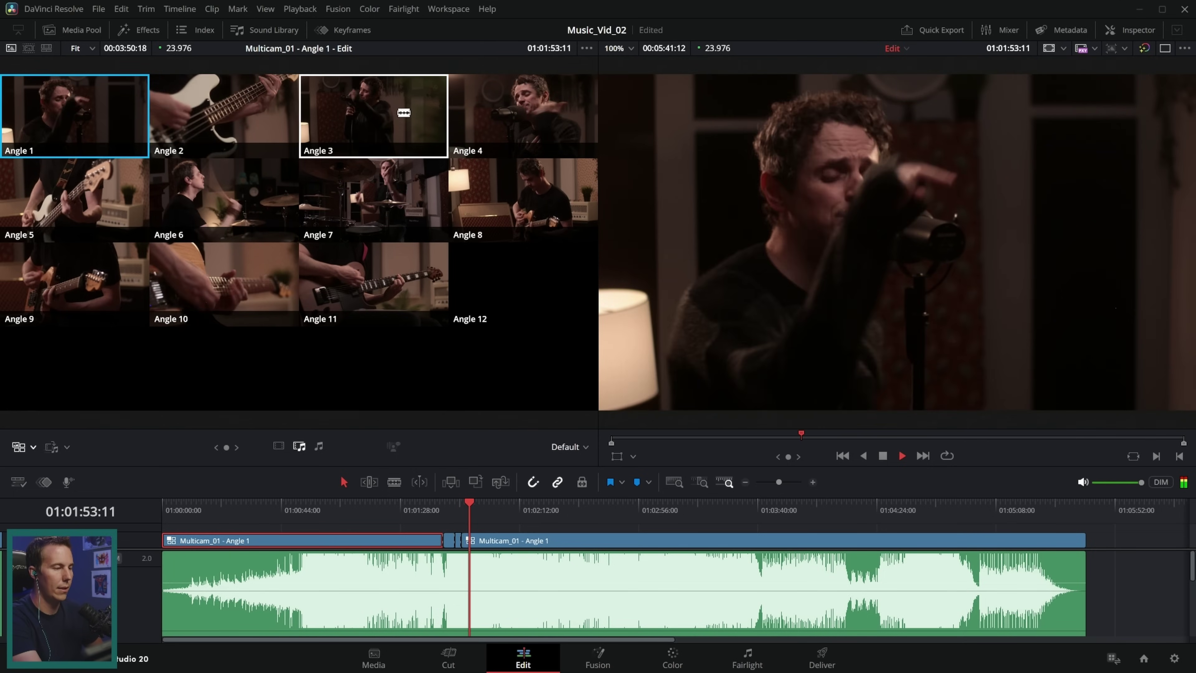
left_click(401, 120)
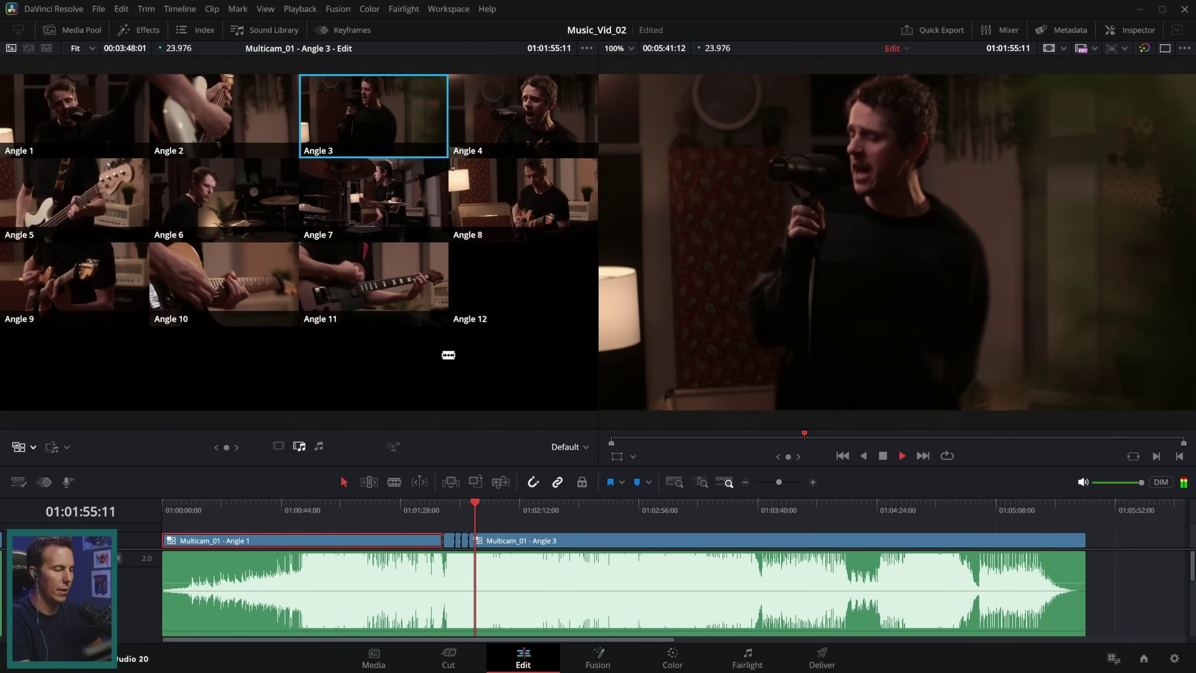
left_click(389, 282)
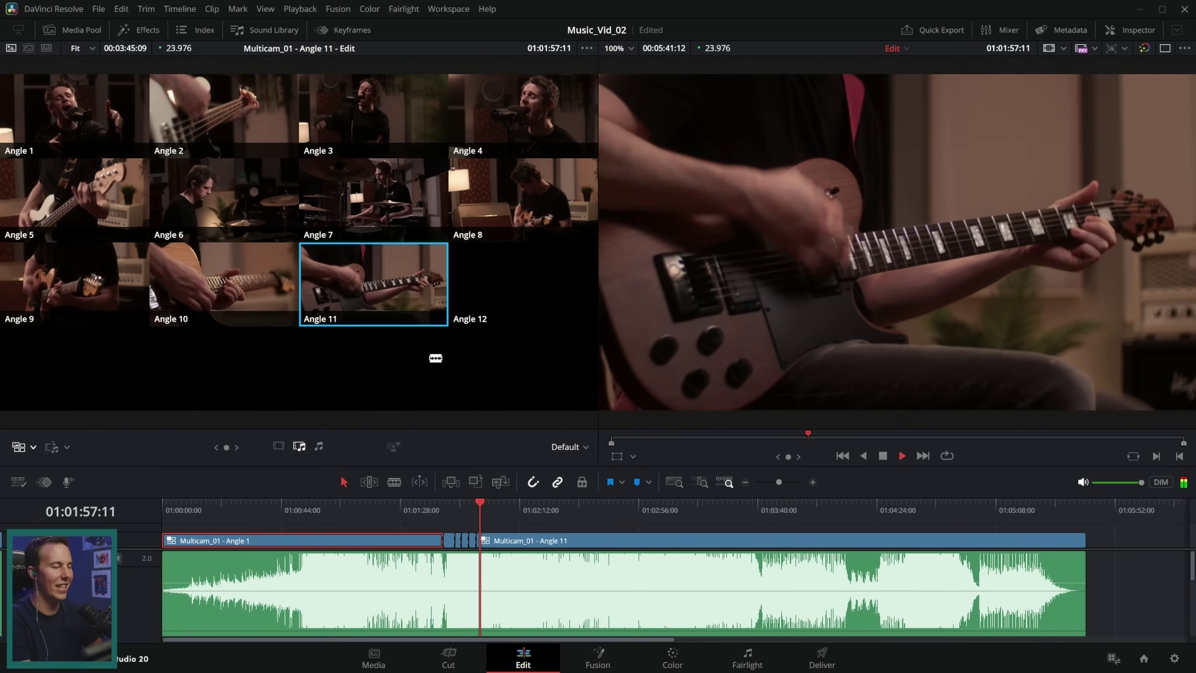
left_click(225, 201)
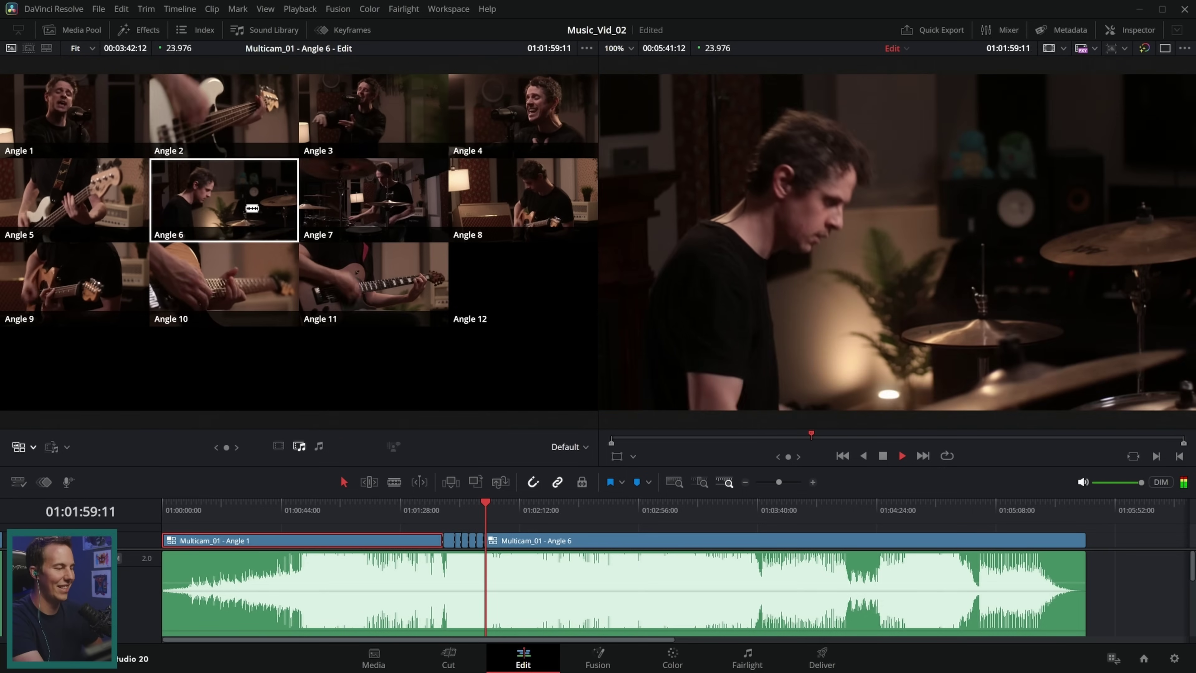
left_click(508, 121)
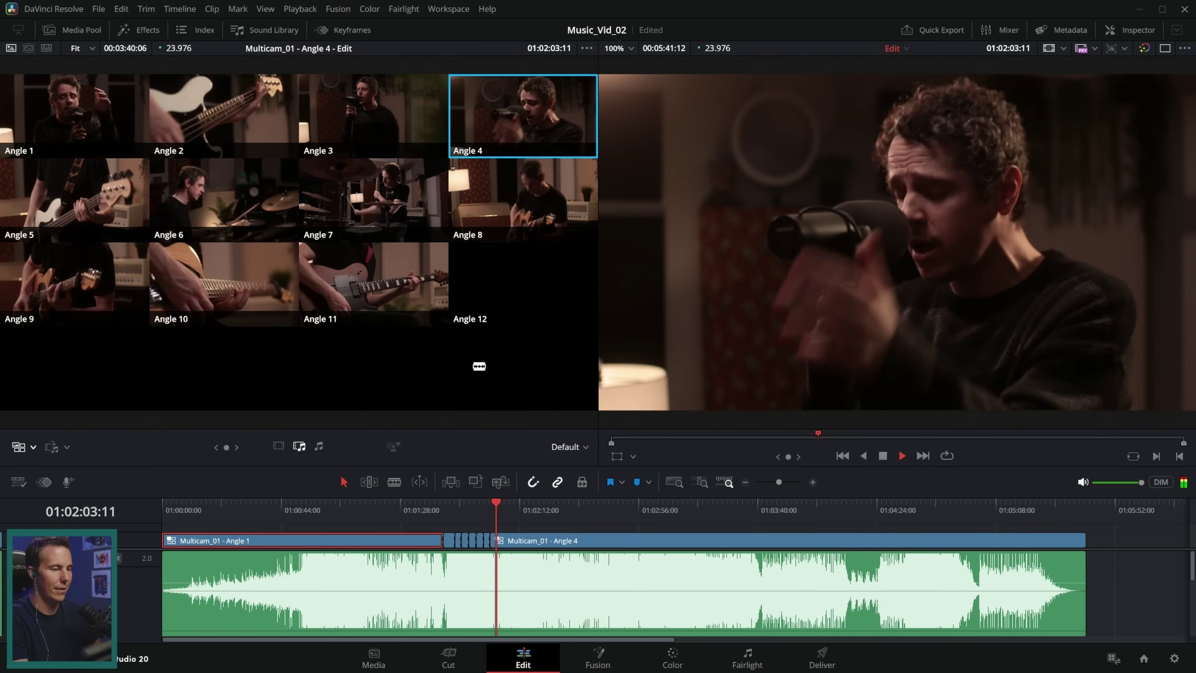
key("space")
- Play back the live angle cuts from about 01:01:42 to 01:01:54 and enlarge the timeline area
left_click(812, 482)
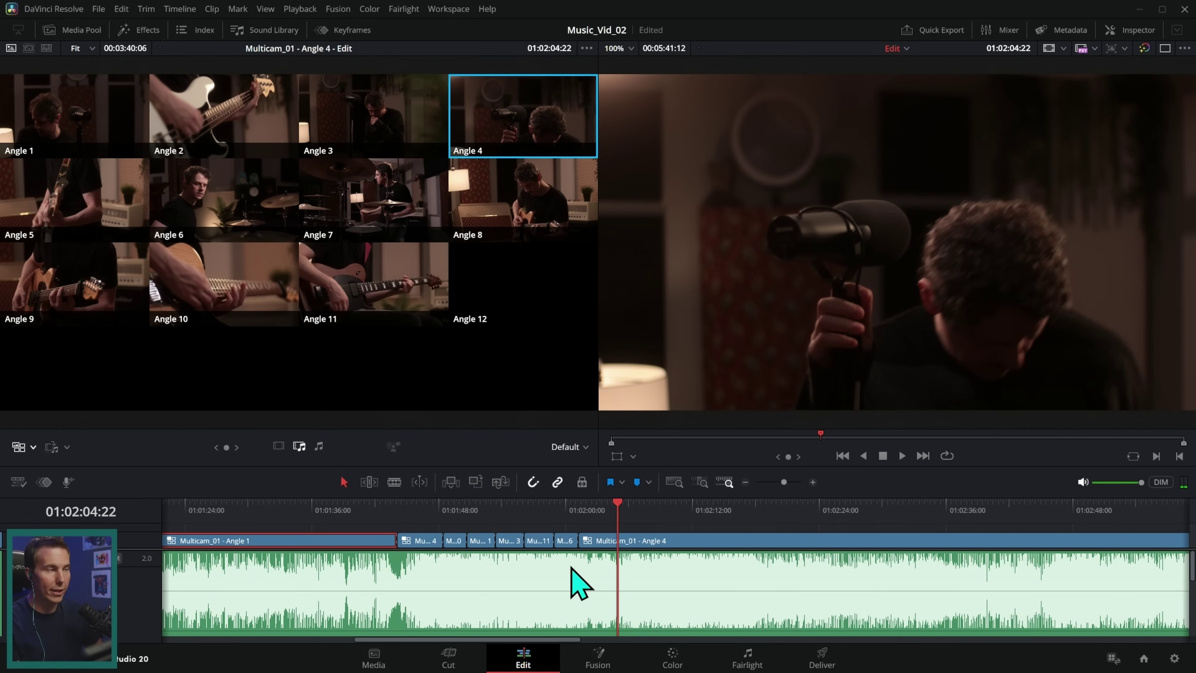
left_click(383, 504)
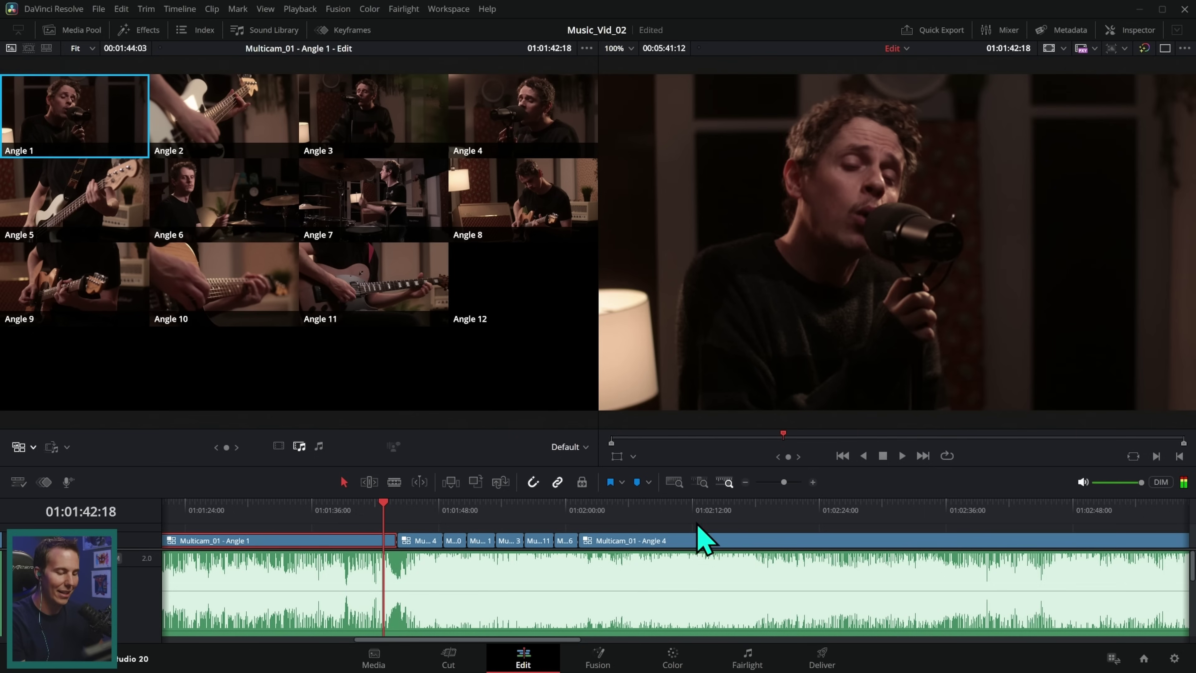
key("space")
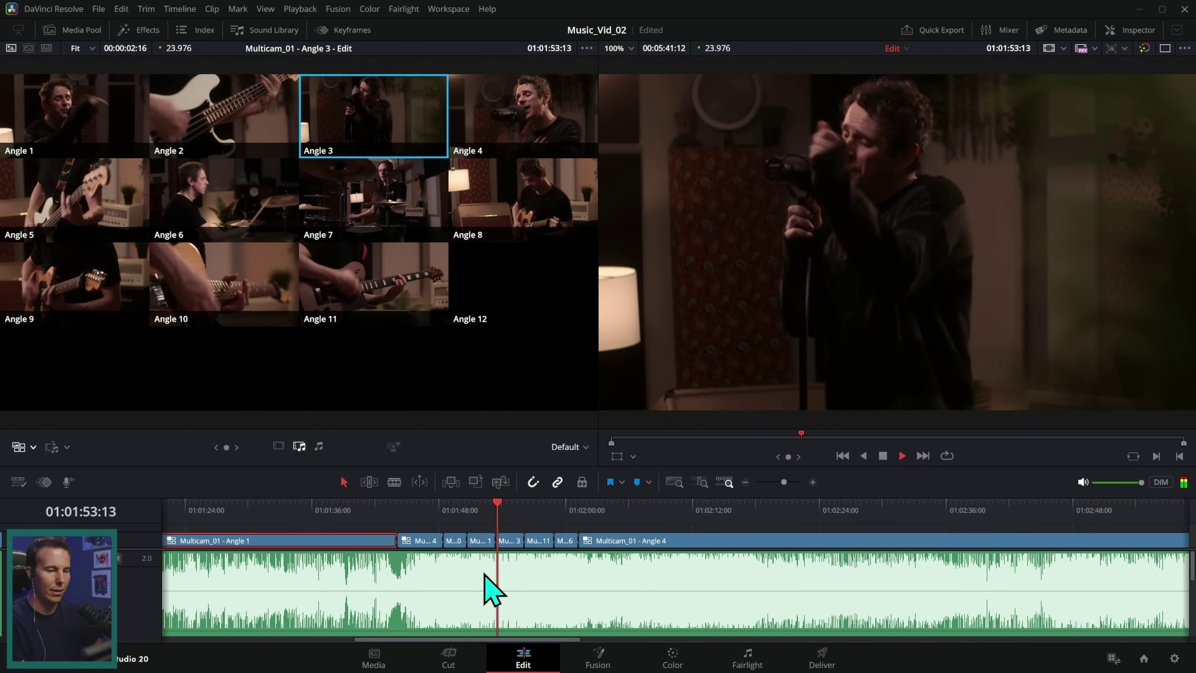
key("space")
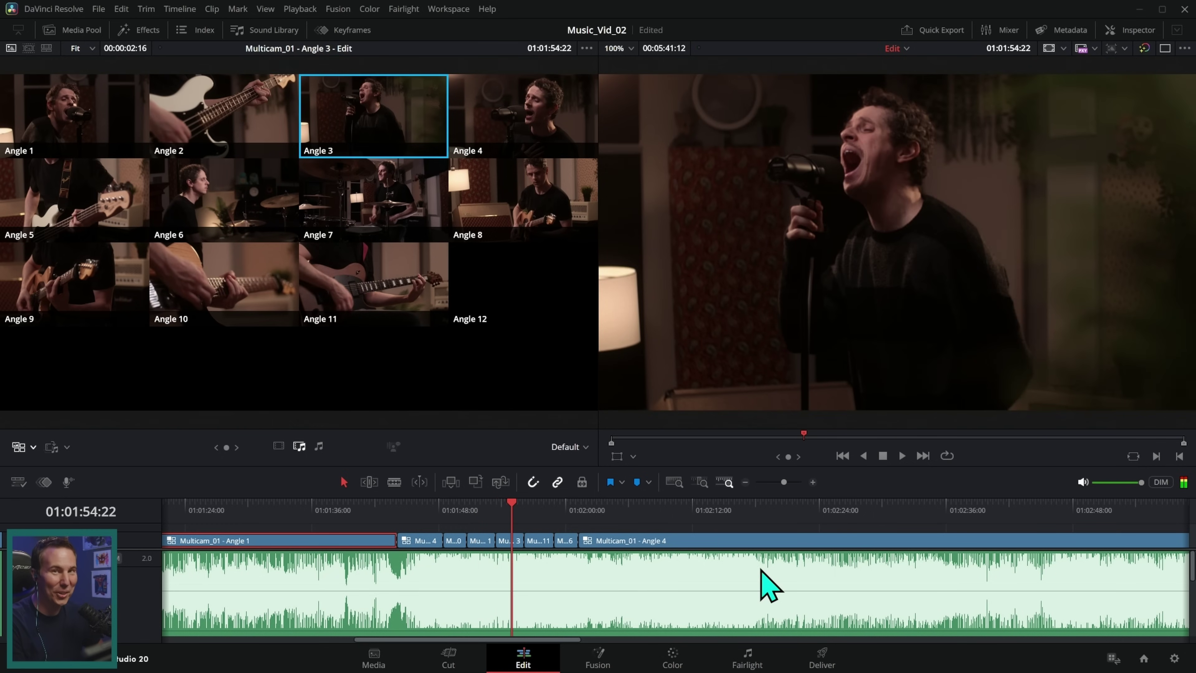
left_click_drag(822, 466, 843, 340)
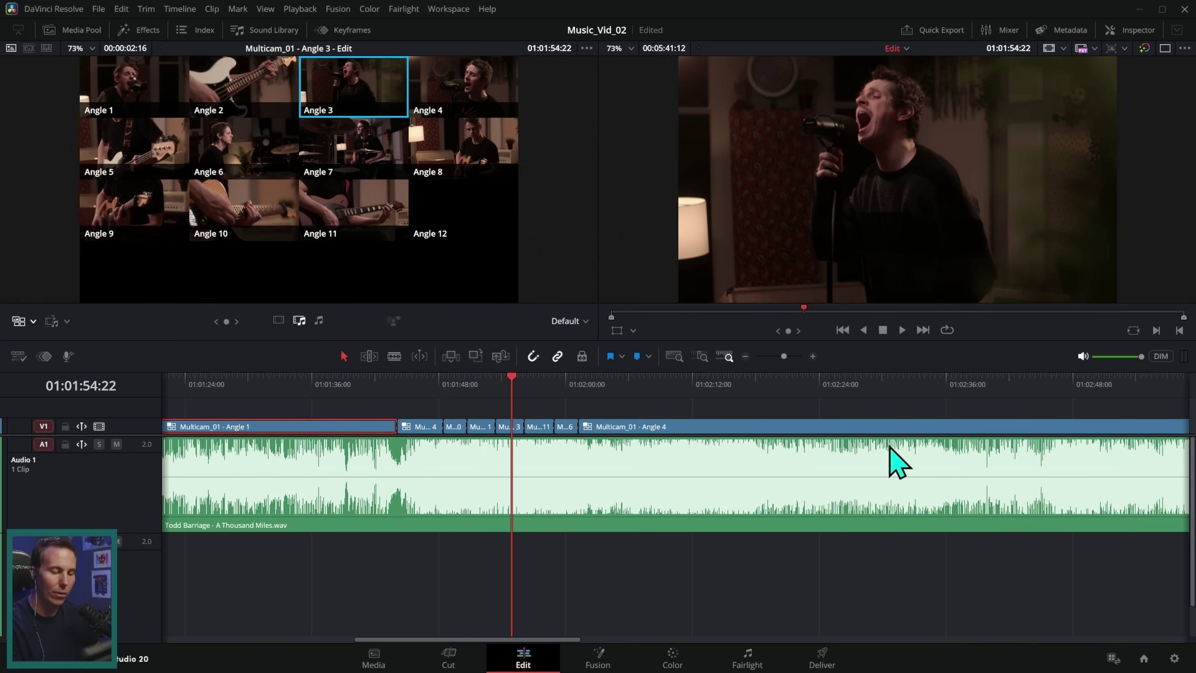
- Fit the whole timeline in view and check the frames at 01:03:47:03 and 01:04:10:03
key("shift+z")
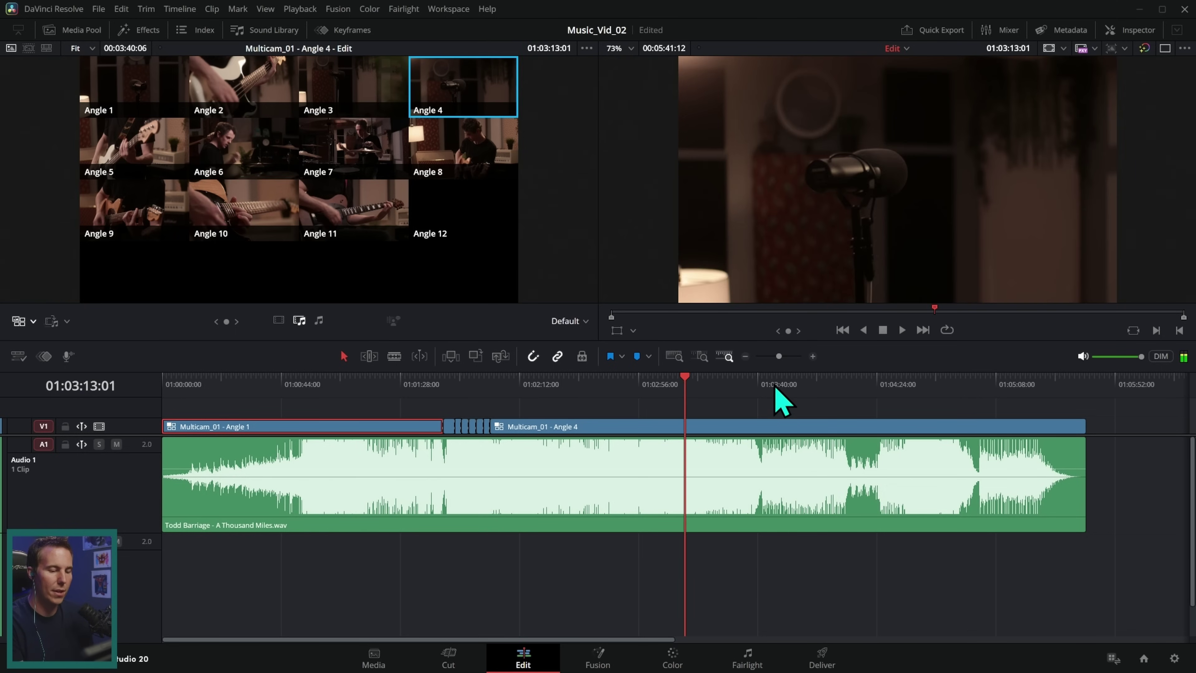
left_click(776, 384)
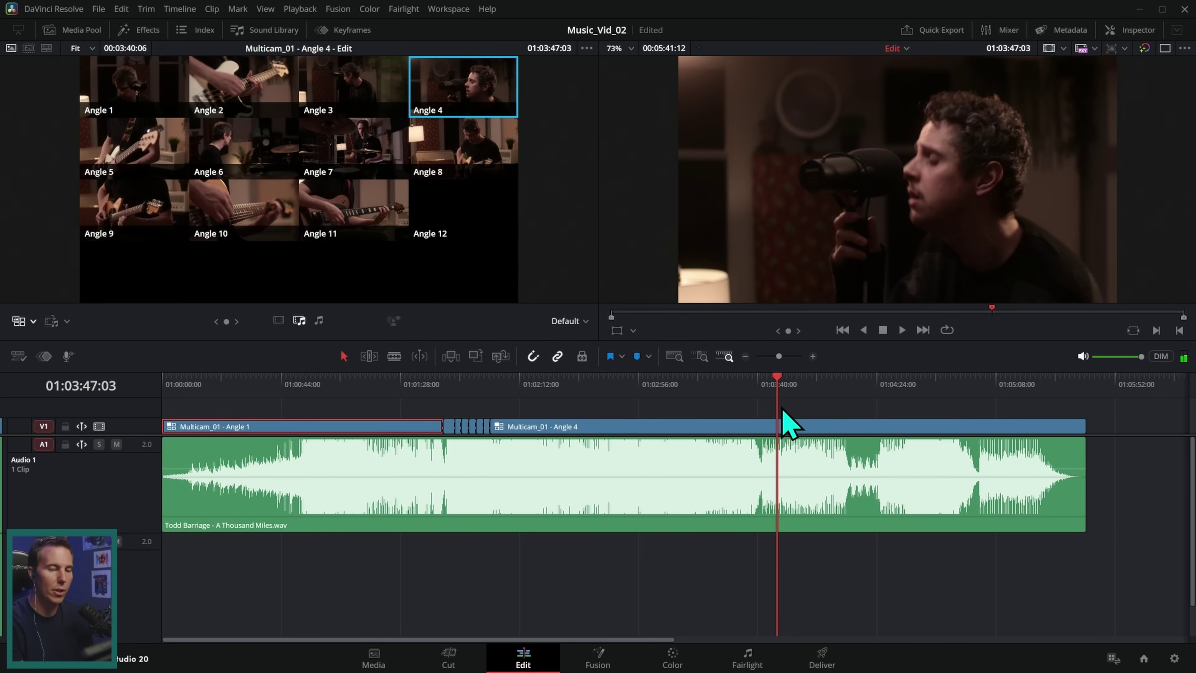
left_click(840, 384)
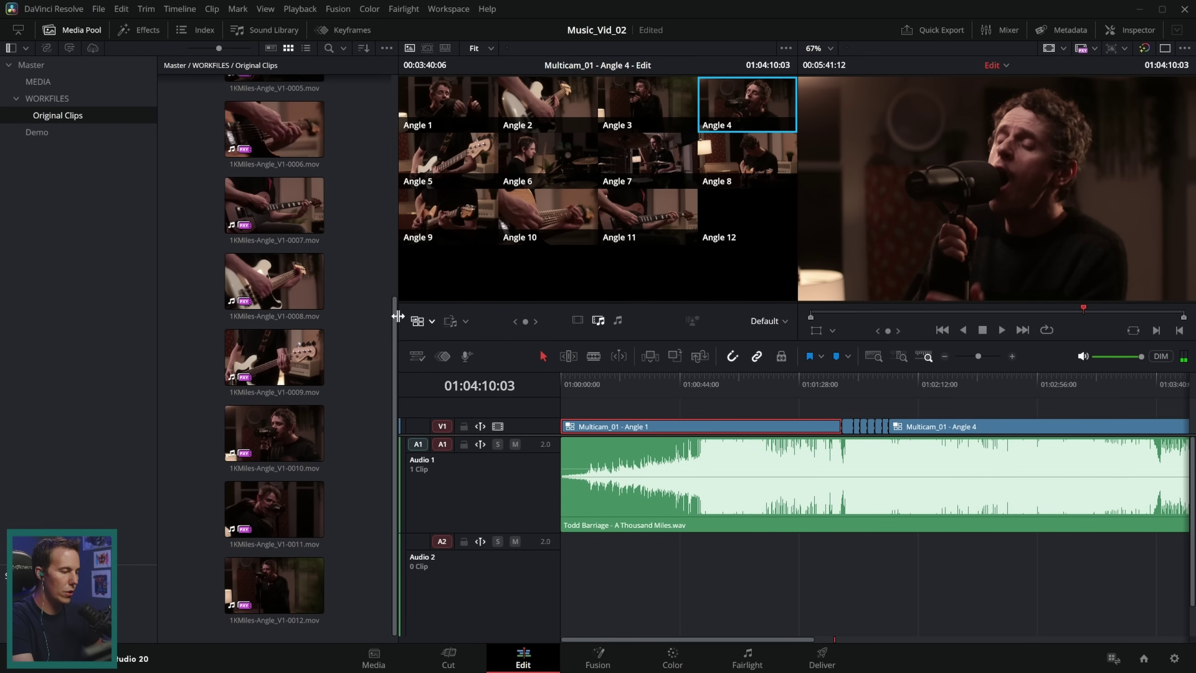
- Create a new multicam clip from all the 1KMiles-Angle clips in the Original Clips bin, with Angle Sync set to In
left_click_drag(397, 316, 414, 87)
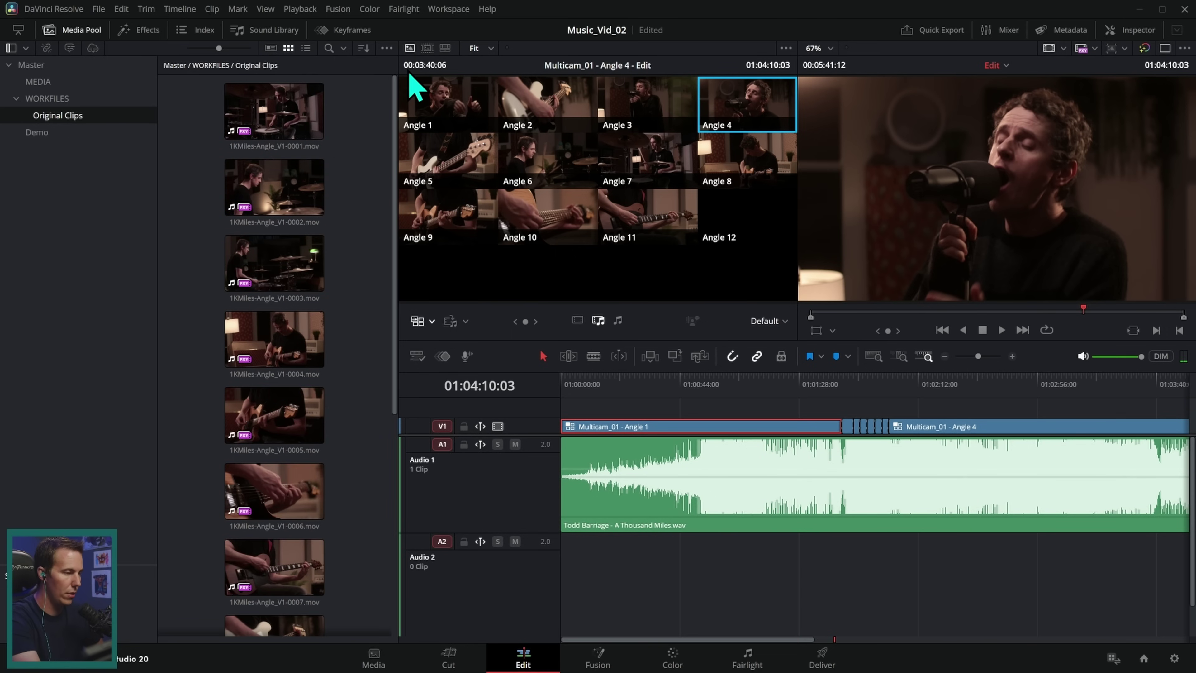
left_click_drag(358, 135, 247, 622)
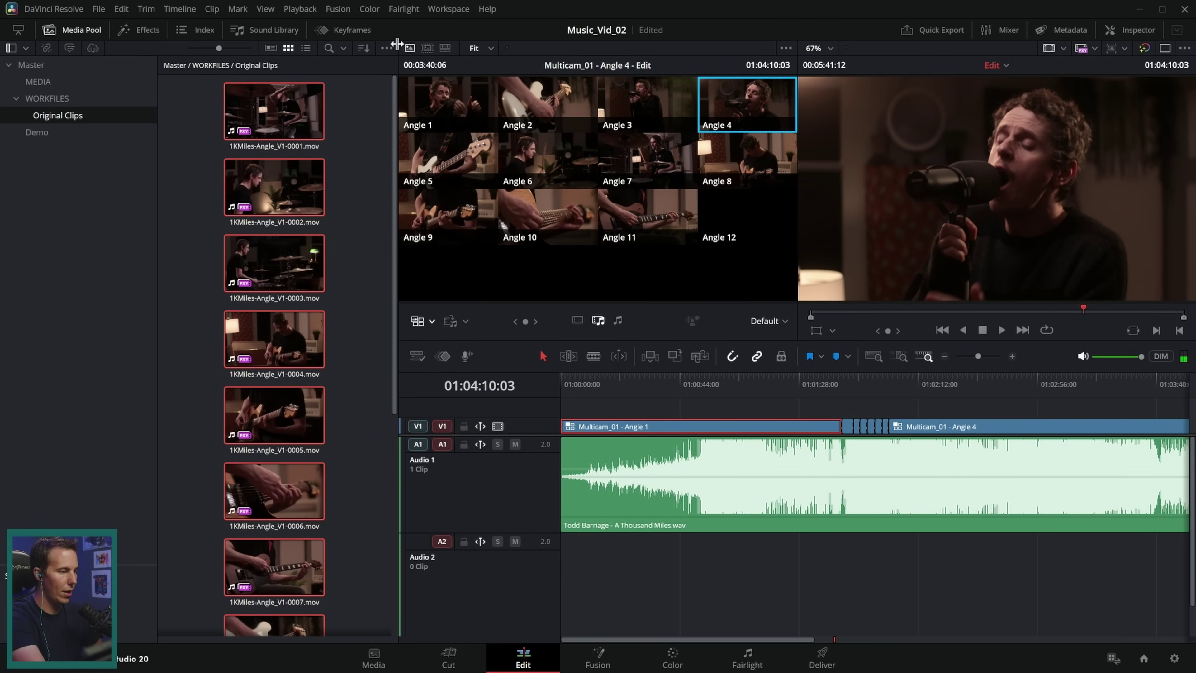
right_click(309, 112)
left_click(413, 125)
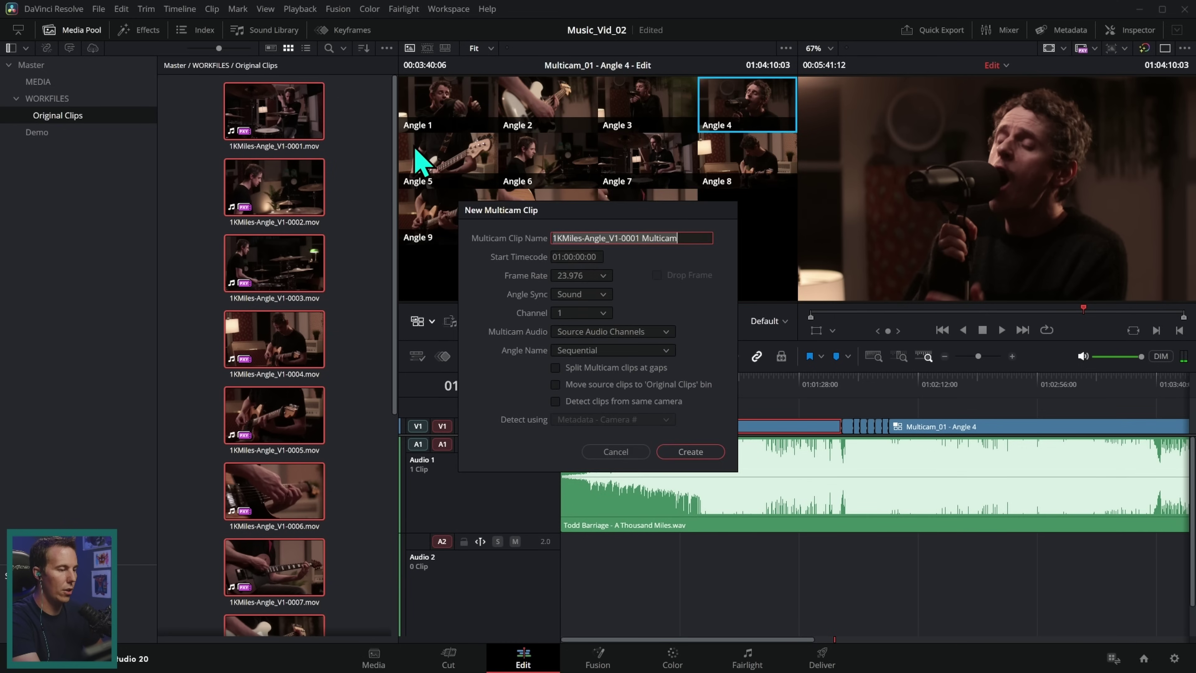
left_click(680, 316)
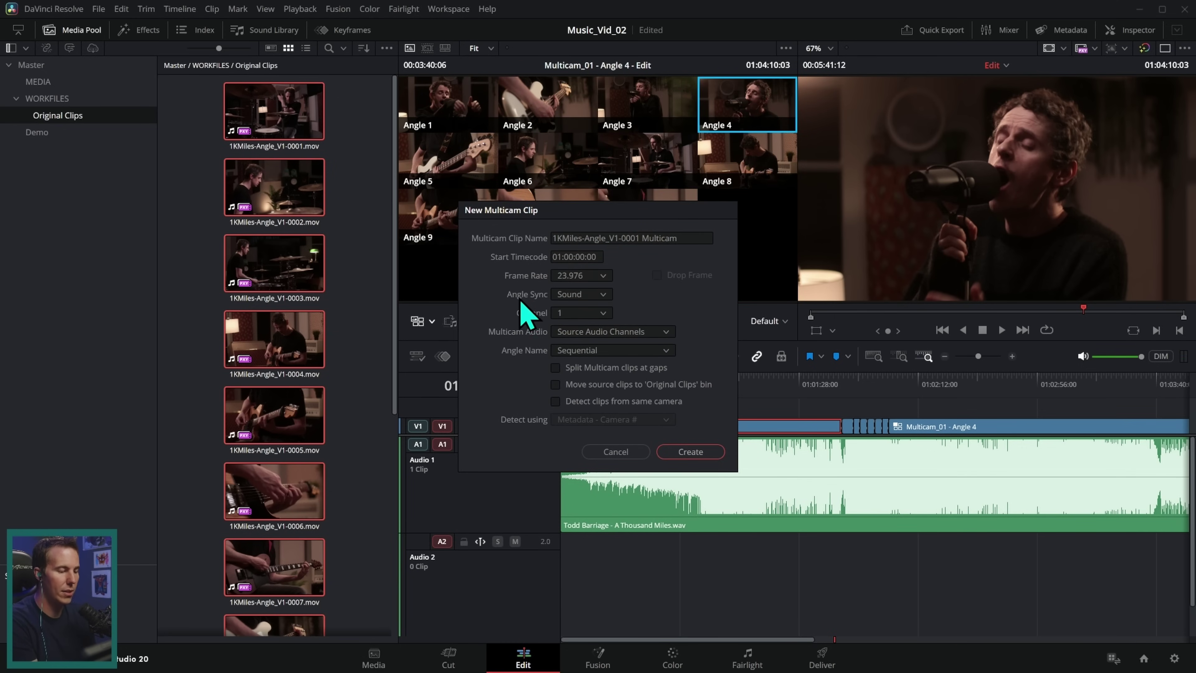
left_click(586, 296)
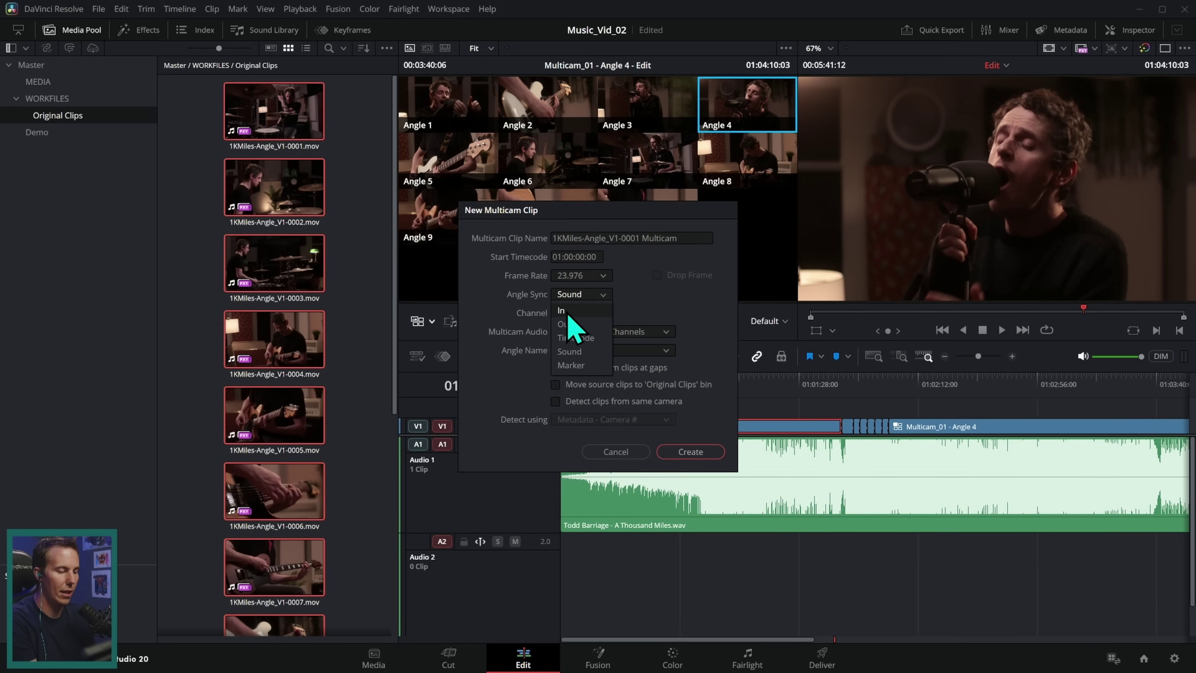
left_click(603, 315)
left_click(690, 451)
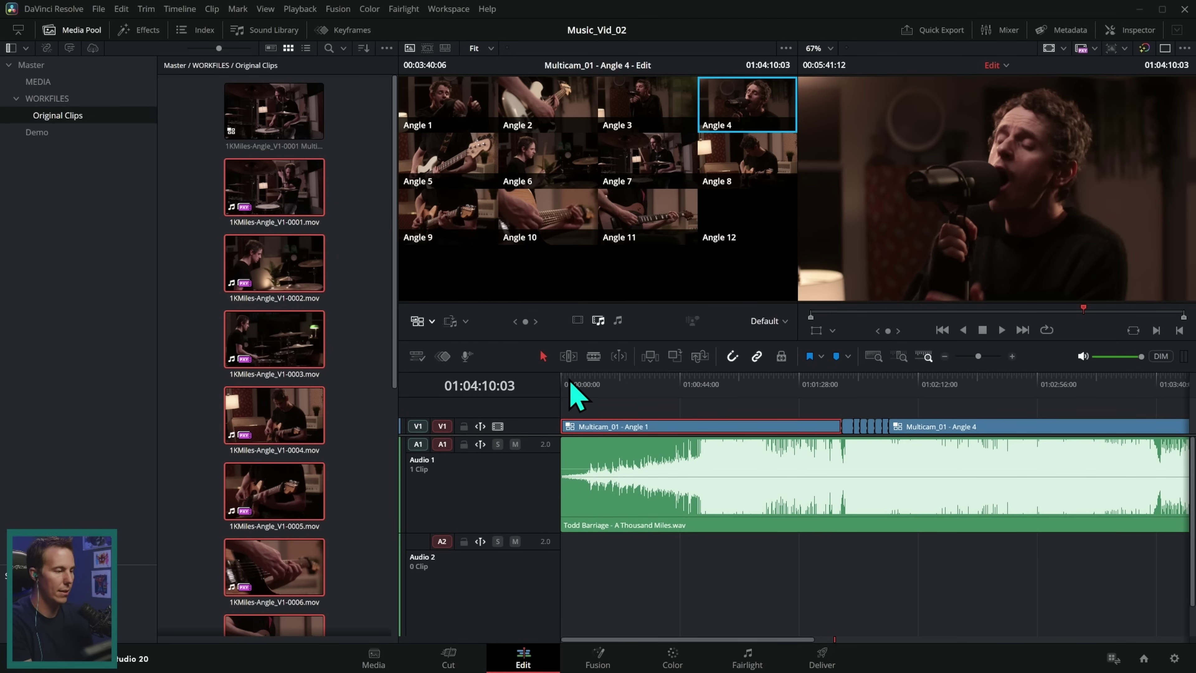
- Create a new timeline from the 1KMiles-Angle_V1-0001 Multicam clip
right_click(298, 106)
left_click(377, 131)
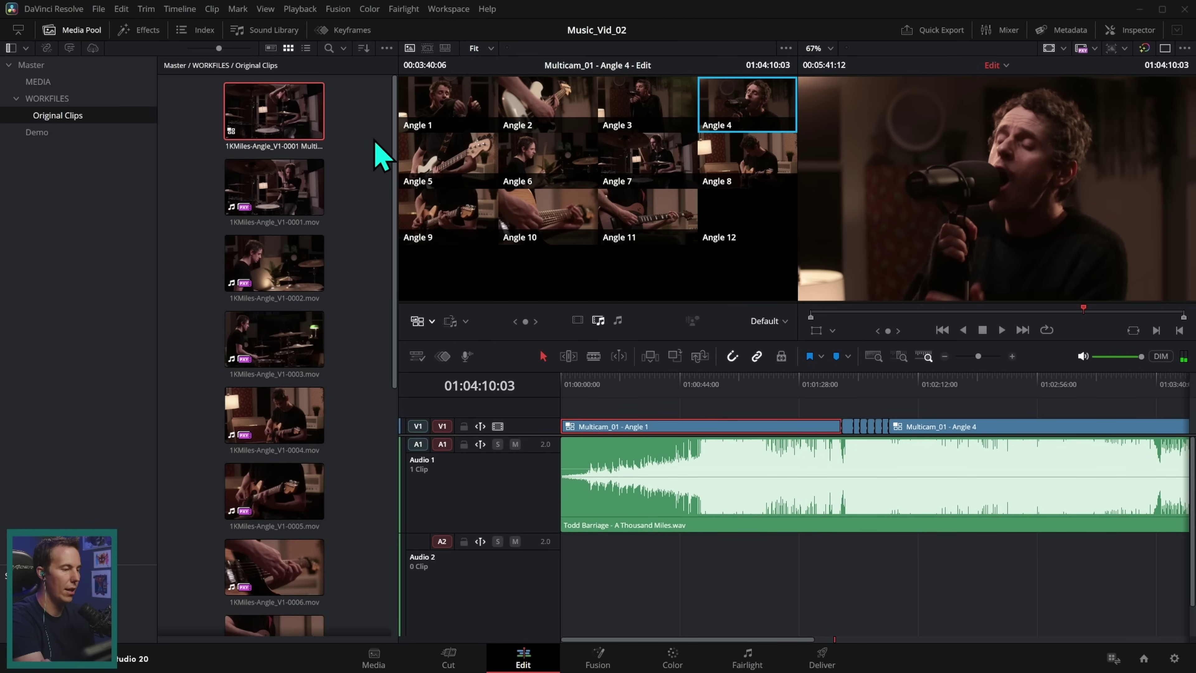
left_click(708, 373)
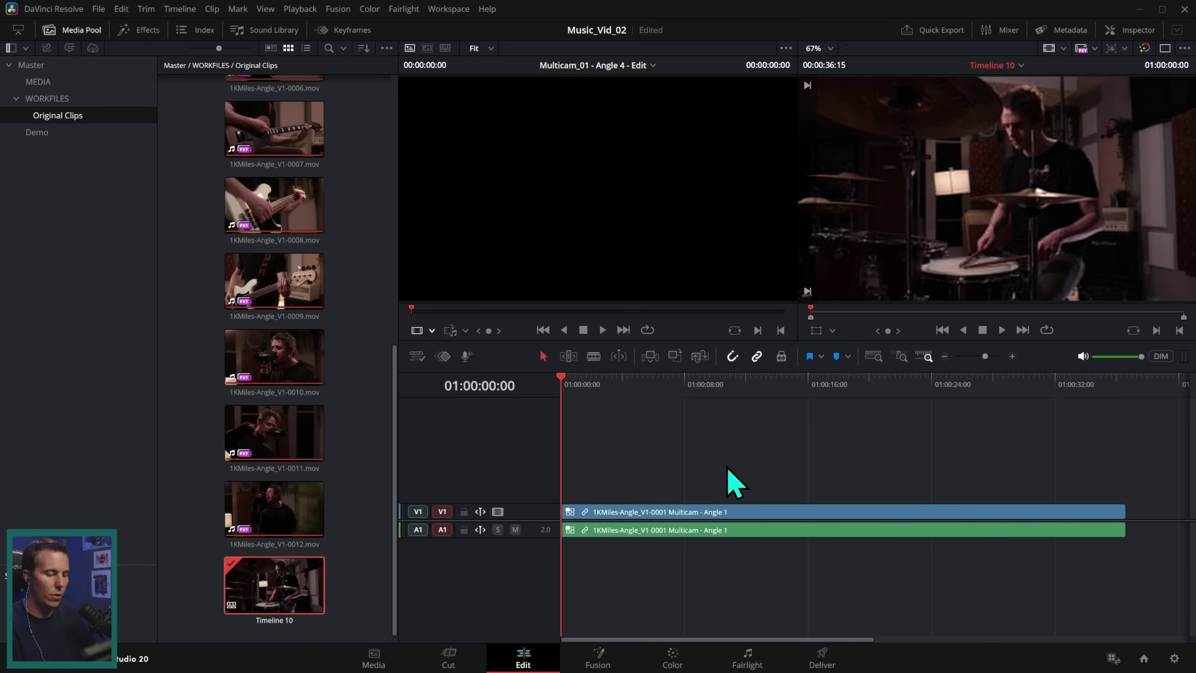
- Open the multicam clip's own timeline, examine the alignment of its stacked video and audio tracks, and return to Timeline 10
left_click(707, 523)
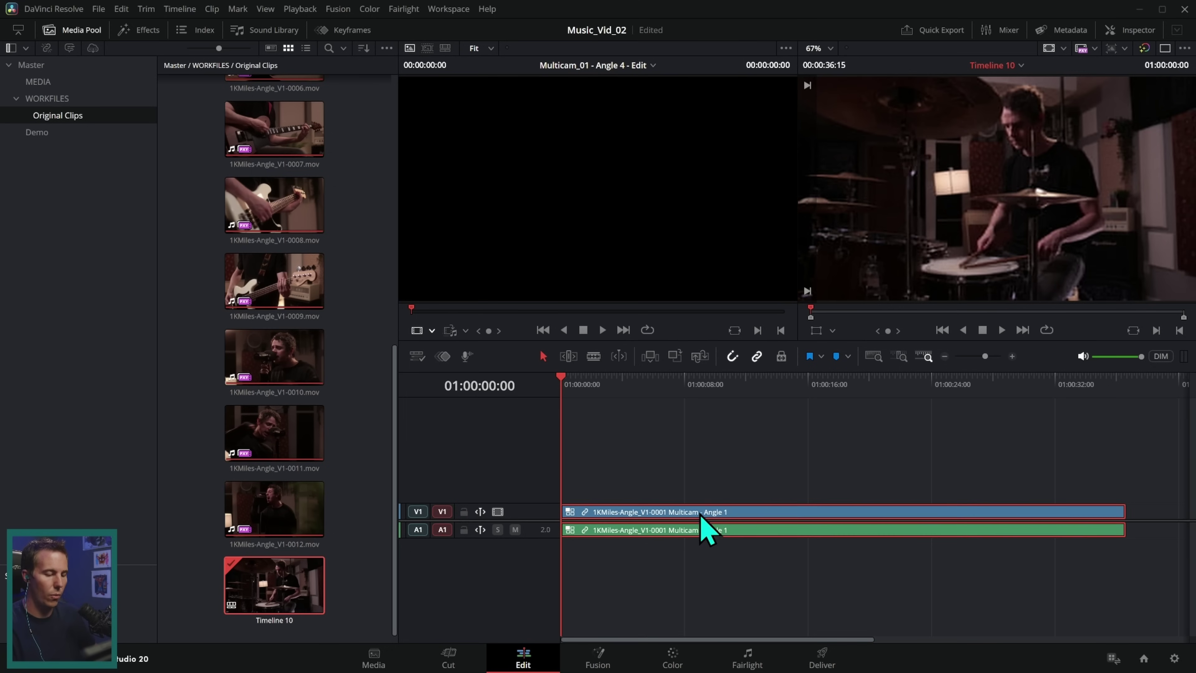
right_click(718, 518)
left_click(791, 81)
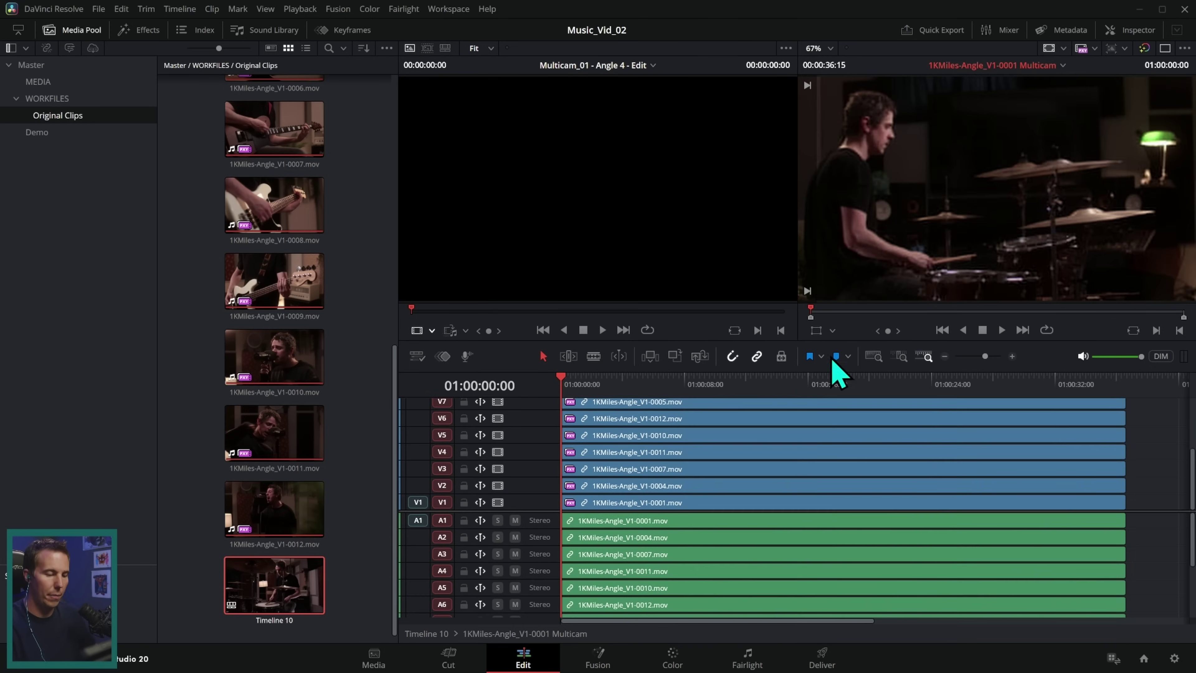
left_click_drag(798, 342, 815, 87)
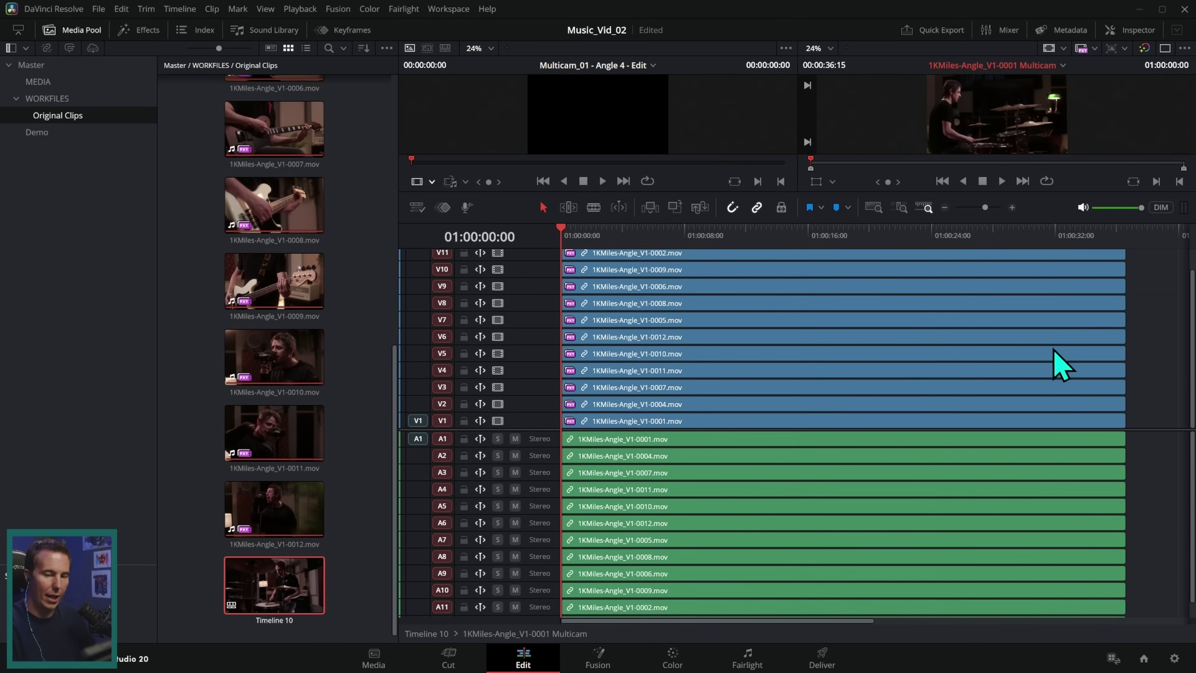
double_click(299, 600)
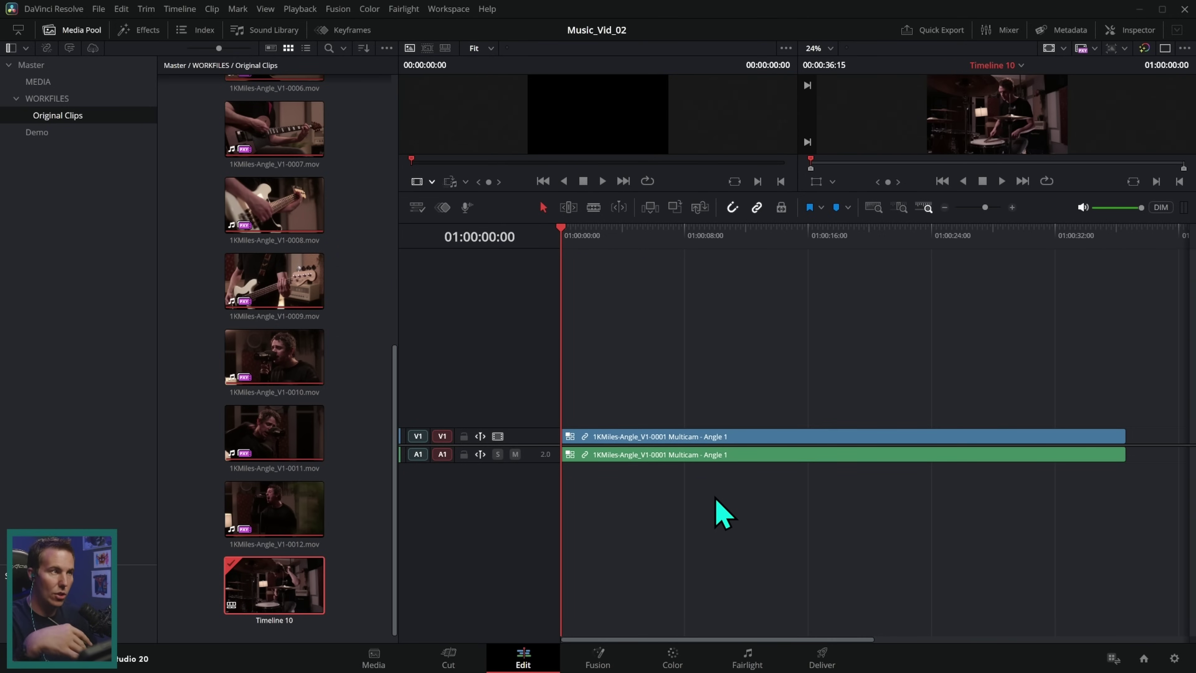
- Replace the multicam clip's audio with 1KMiles-MUSIC.wav from the WORKFILES bin on audio track 1 and make that track taller
left_click(47, 98)
left_click_drag(347, 133, 595, 473)
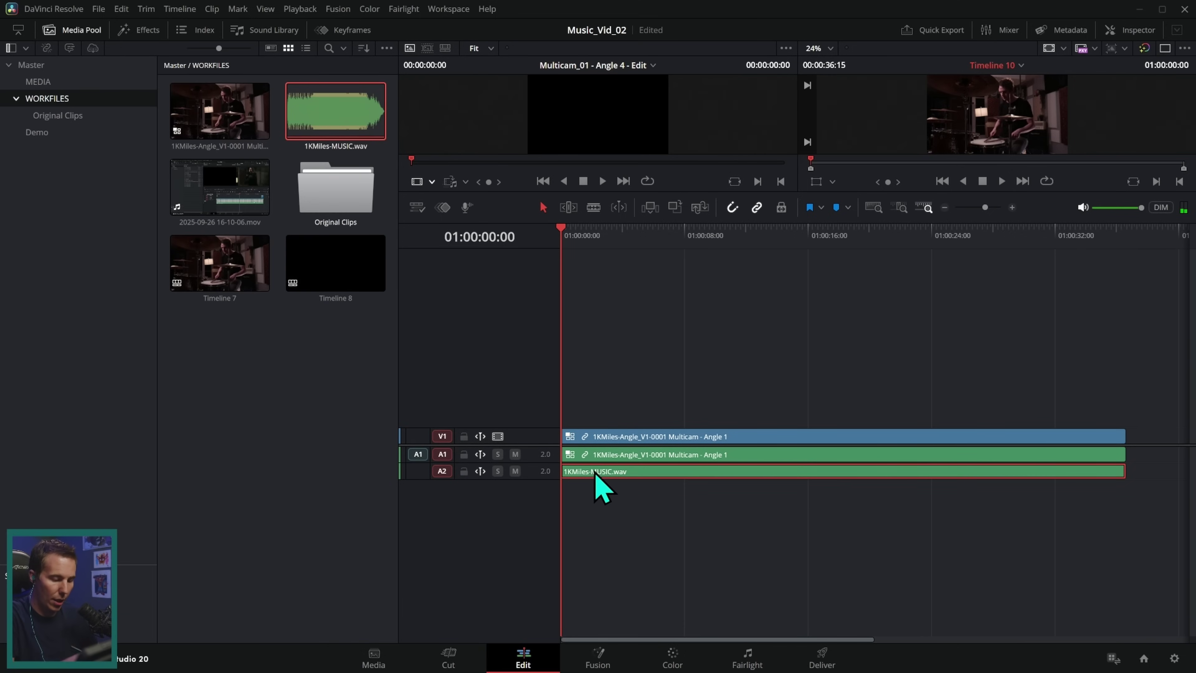
key("alt+Up")
left_click(612, 499)
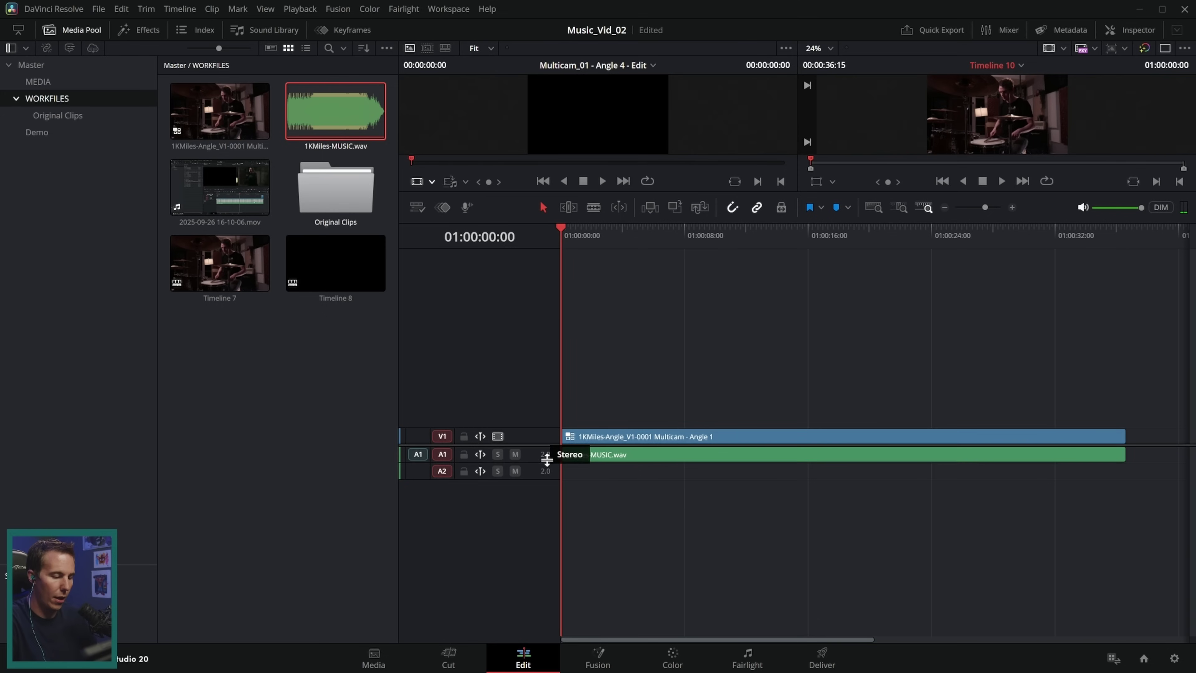
left_click_drag(547, 458, 558, 502)
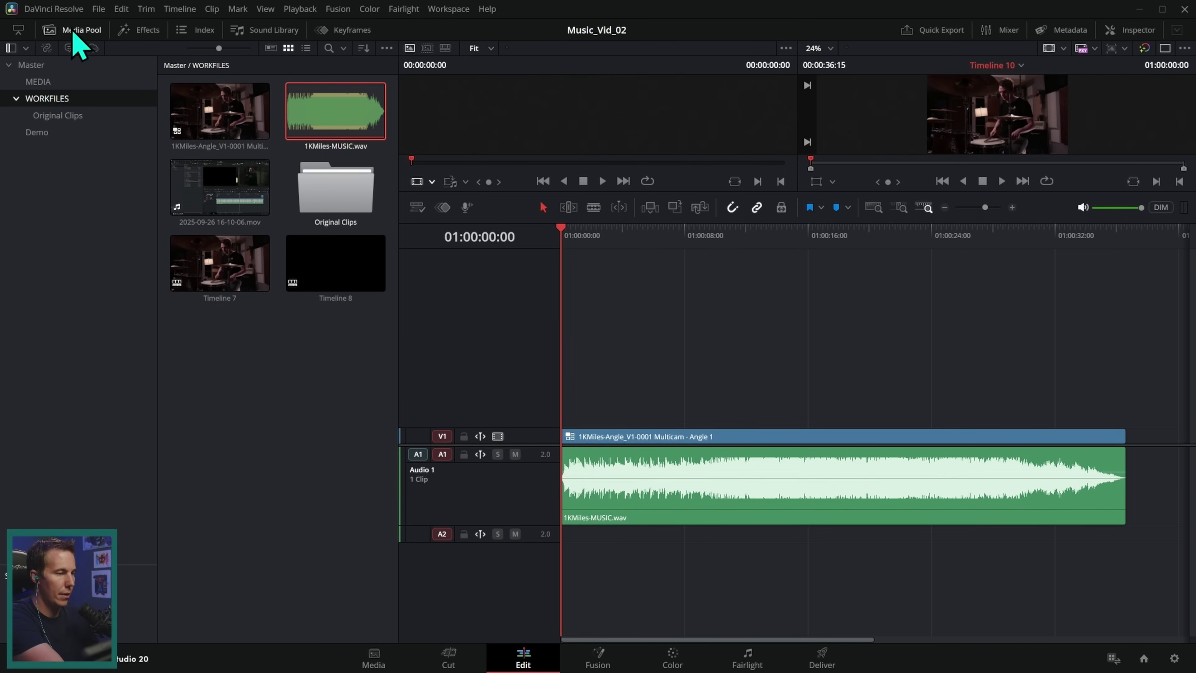
- Hide the Media Pool, switch the source viewer to Multicam mode and enlarge the viewer area
left_click(76, 31)
left_click(28, 174)
left_click(62, 257)
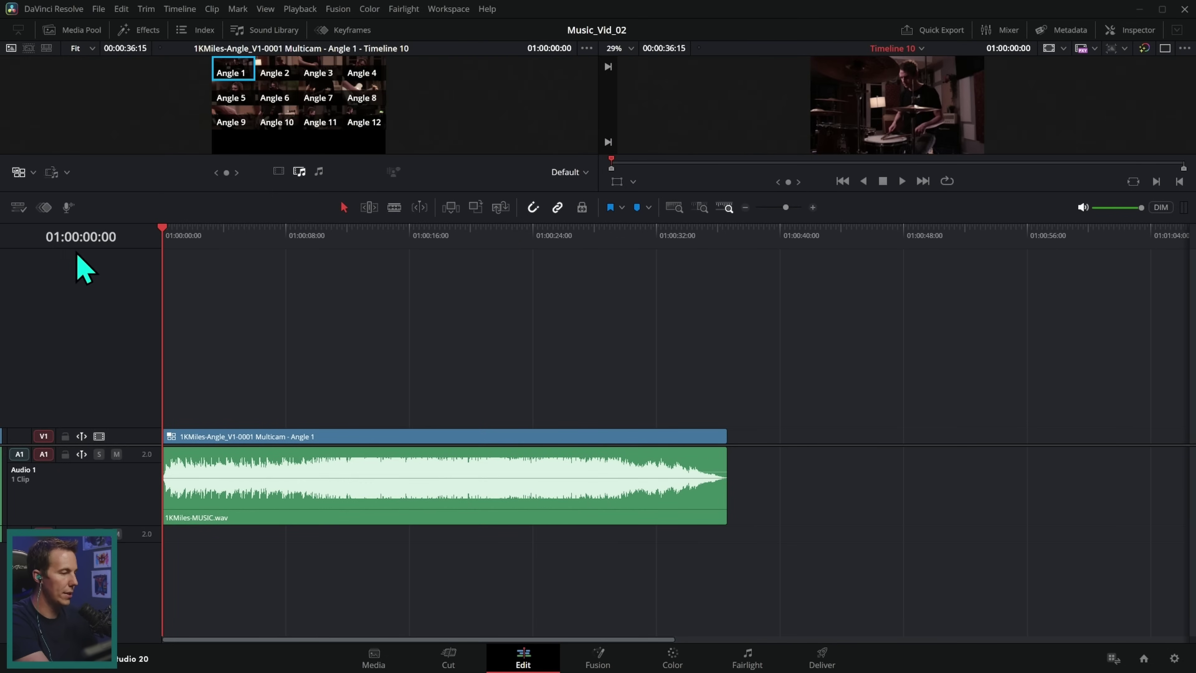
left_click_drag(660, 192, 674, 397)
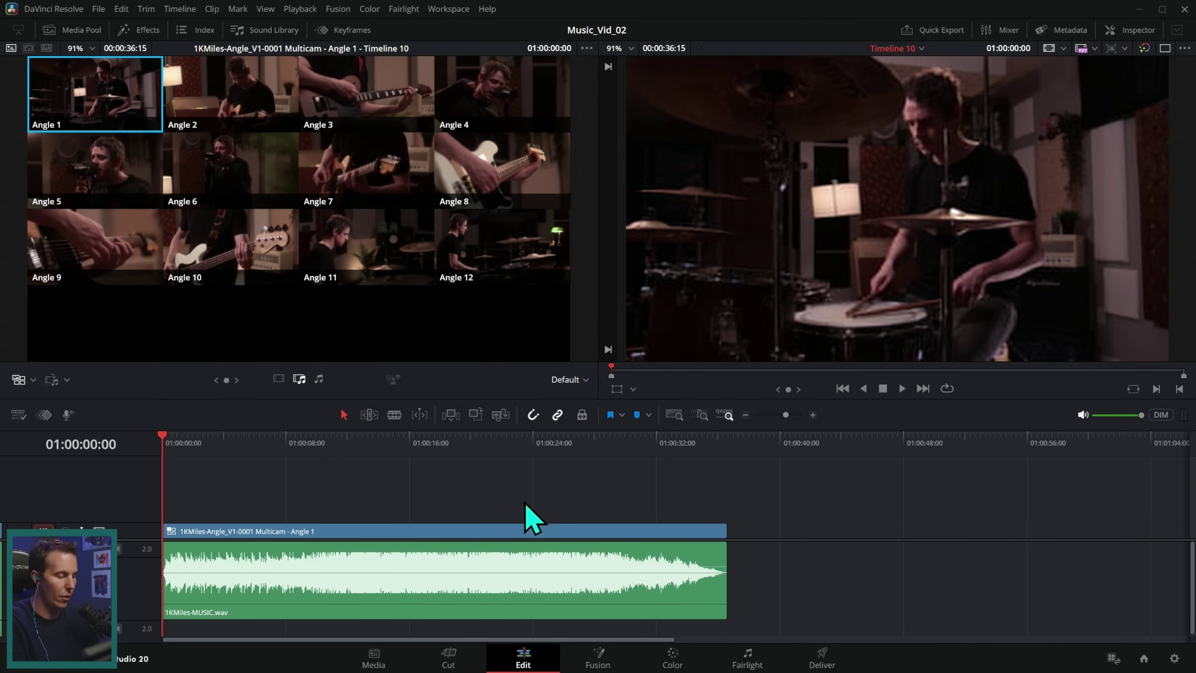
- Play the opening moment of the timeline and return the playhead to 01:00:00:00
key("space")
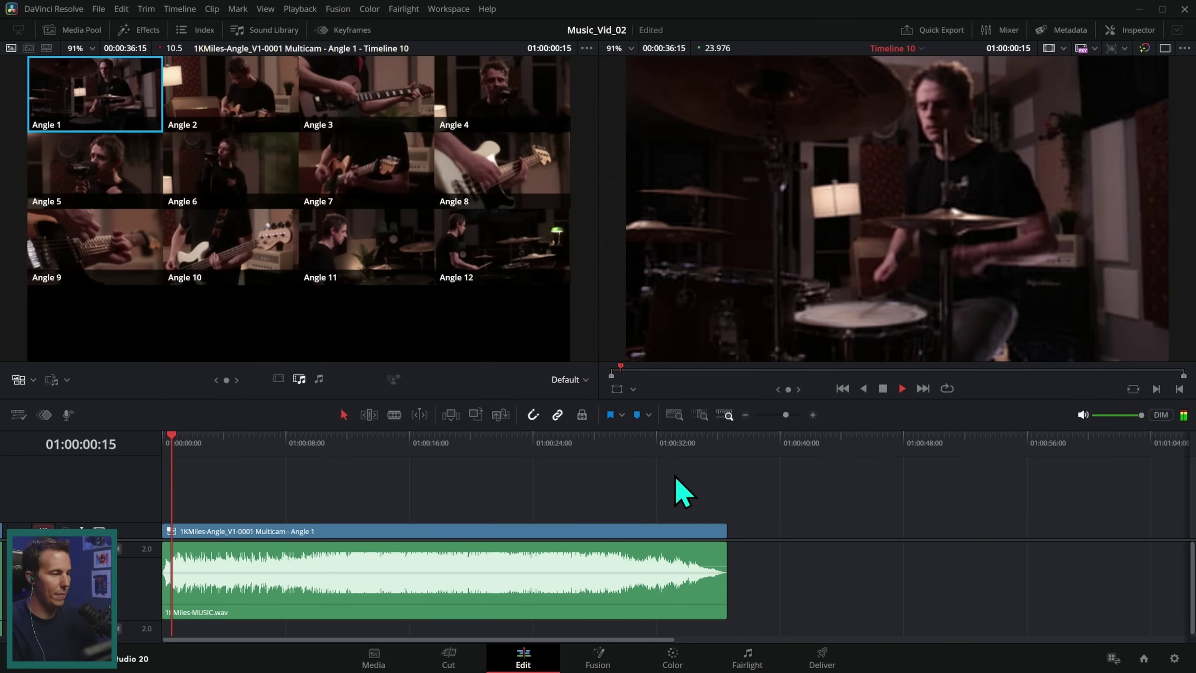
key("space")
key("Home")
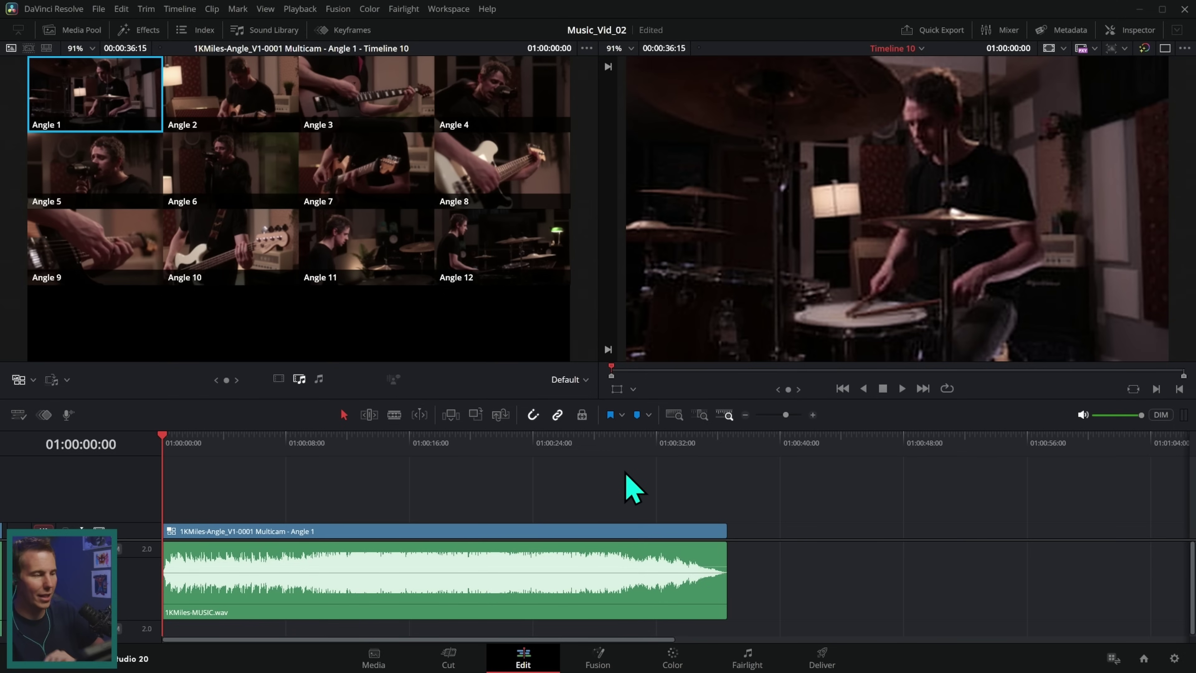
left_click_drag(193, 445, 161, 470)
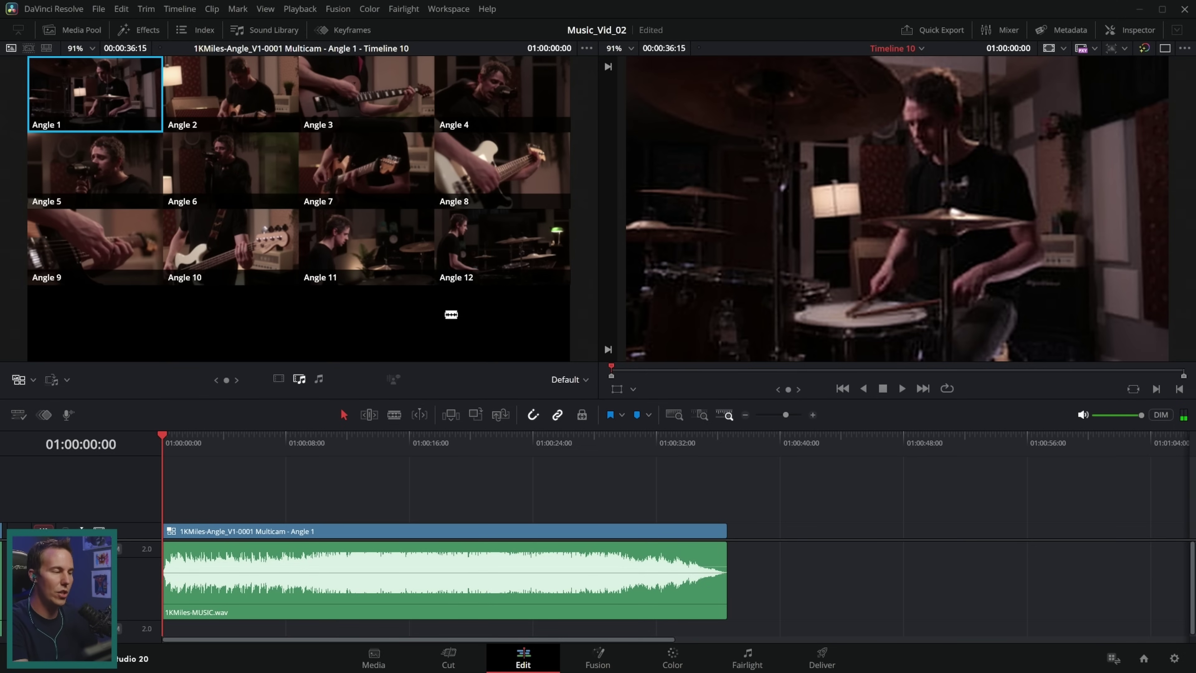
- Play the timeline from its start and cut live to Angles 5, 12, 4, 7, 9, 11 and 6 within about the first ten seconds
key("space")
key("5")
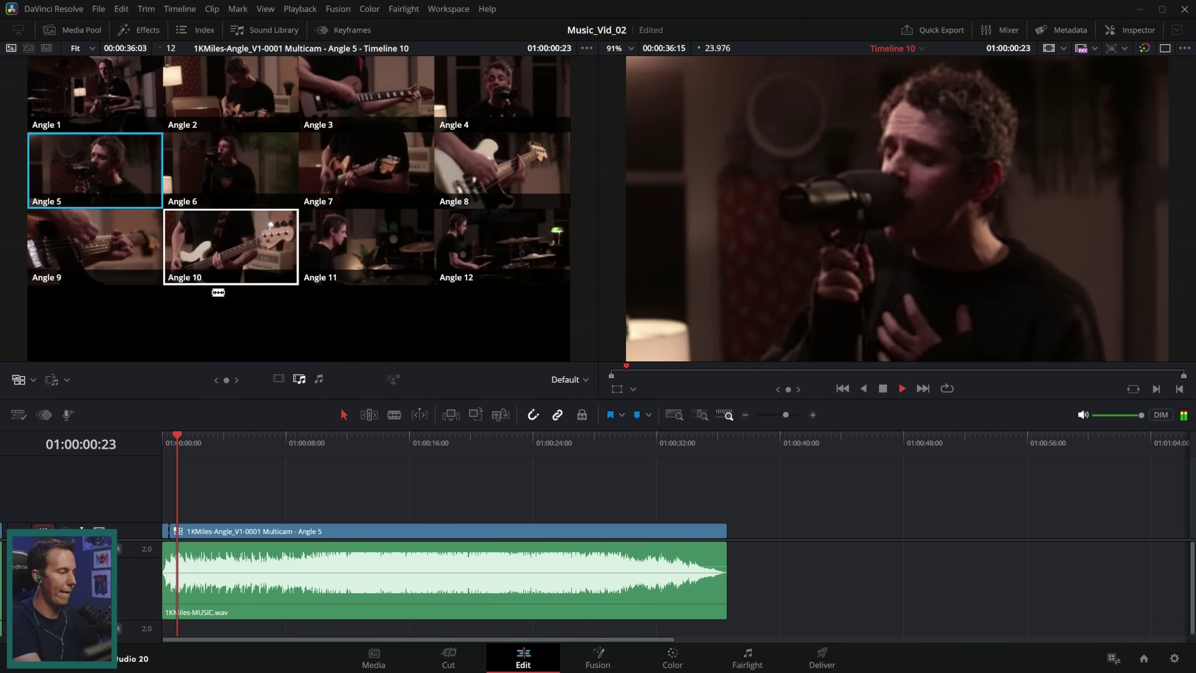
left_click(502, 247)
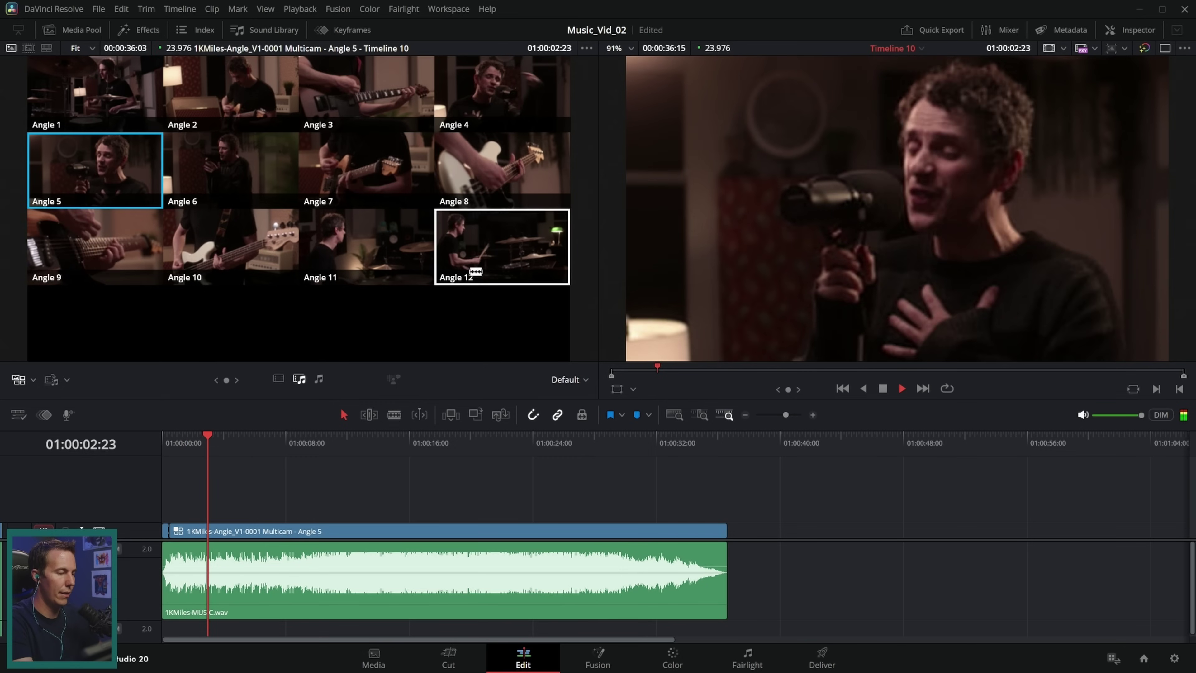
key("4")
key("7")
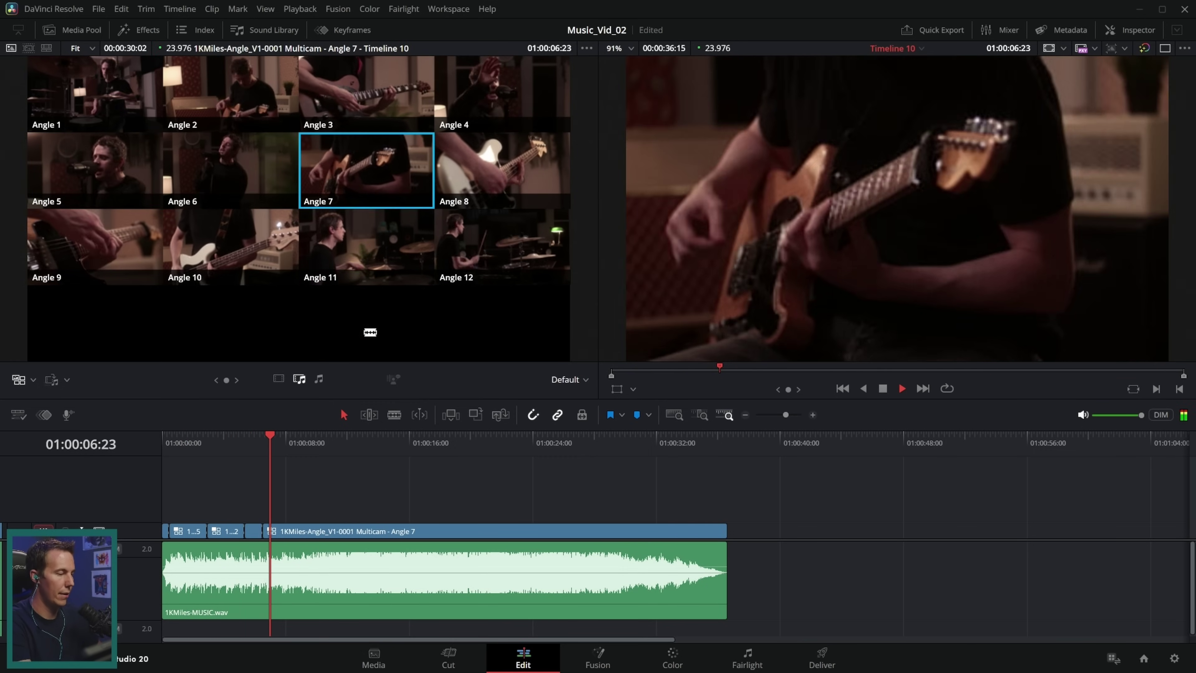
key("9")
left_click(360, 264)
left_click(230, 172)
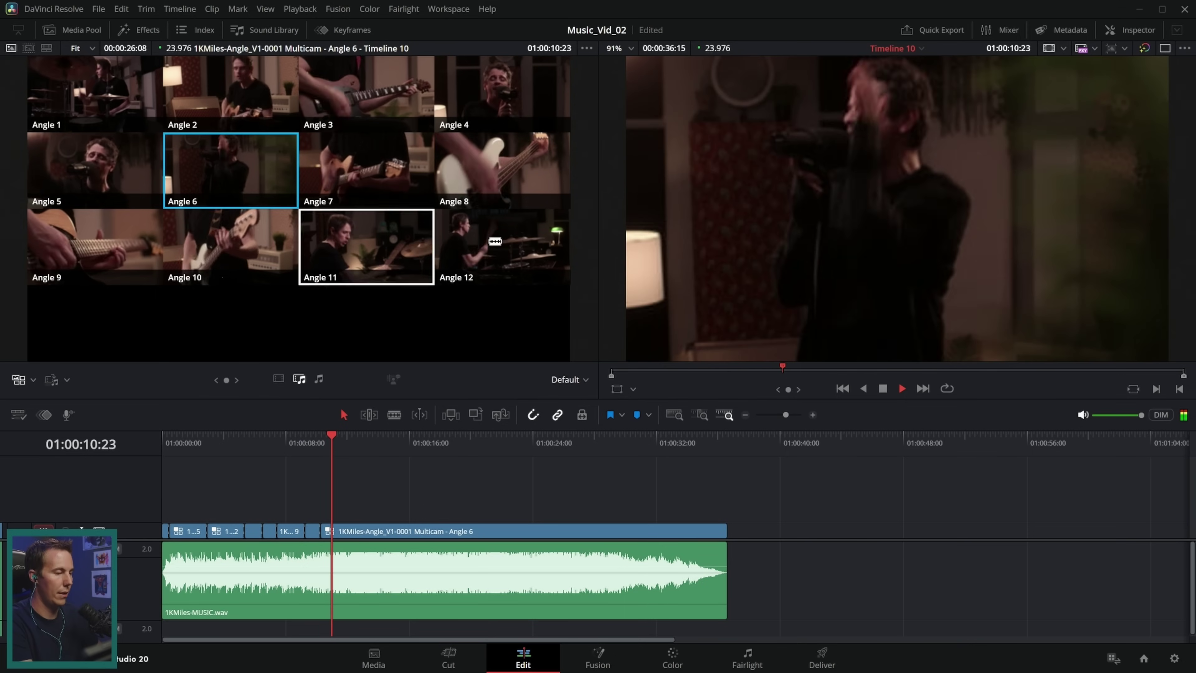
- Continue cutting live during playback to Angles 12, 1, 5, 2, 3, 4 and 5 through about 22 seconds
left_click(502, 245)
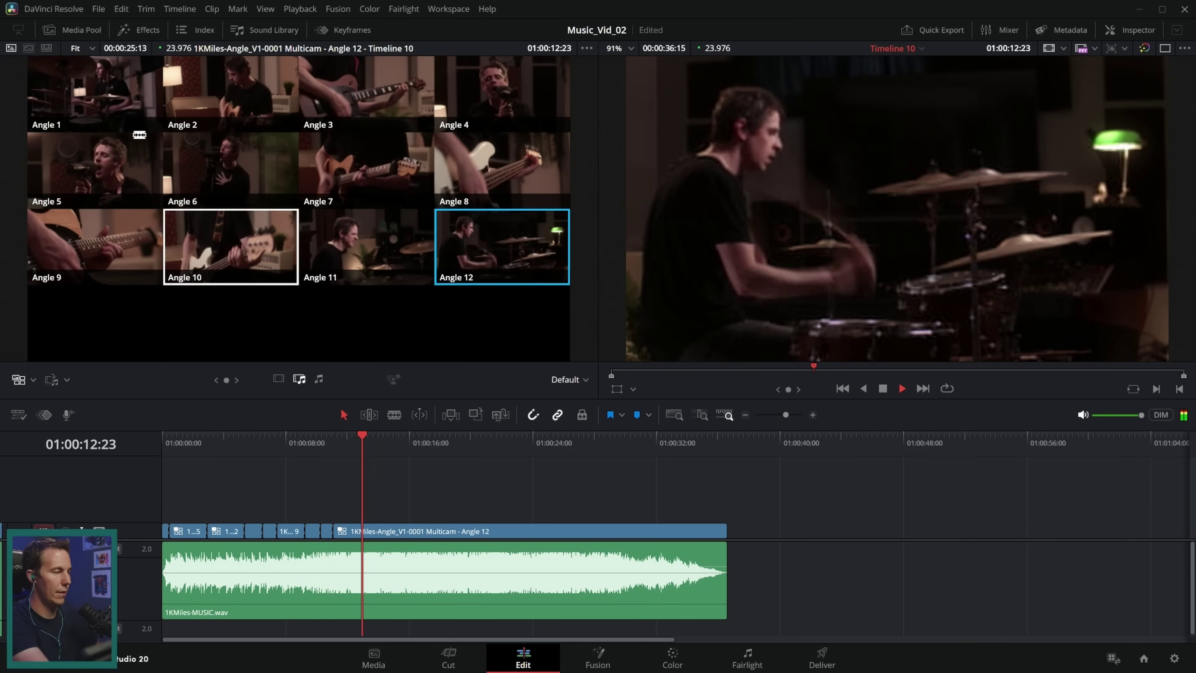
key("1")
left_click(142, 193)
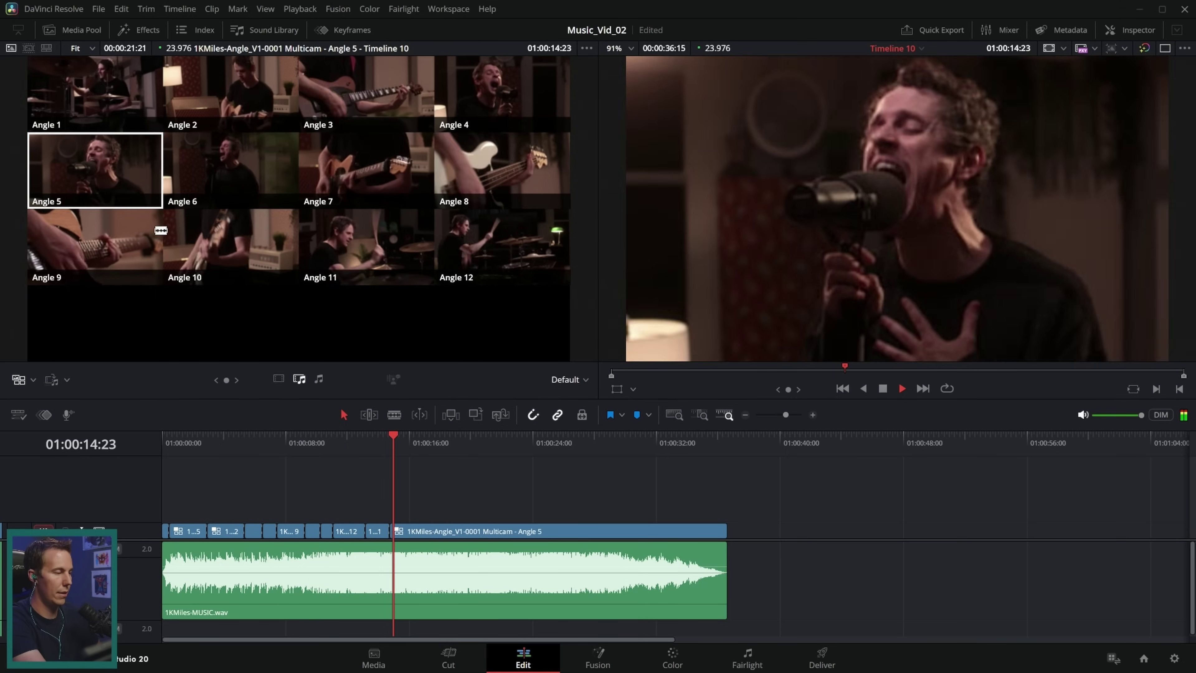
left_click(269, 78)
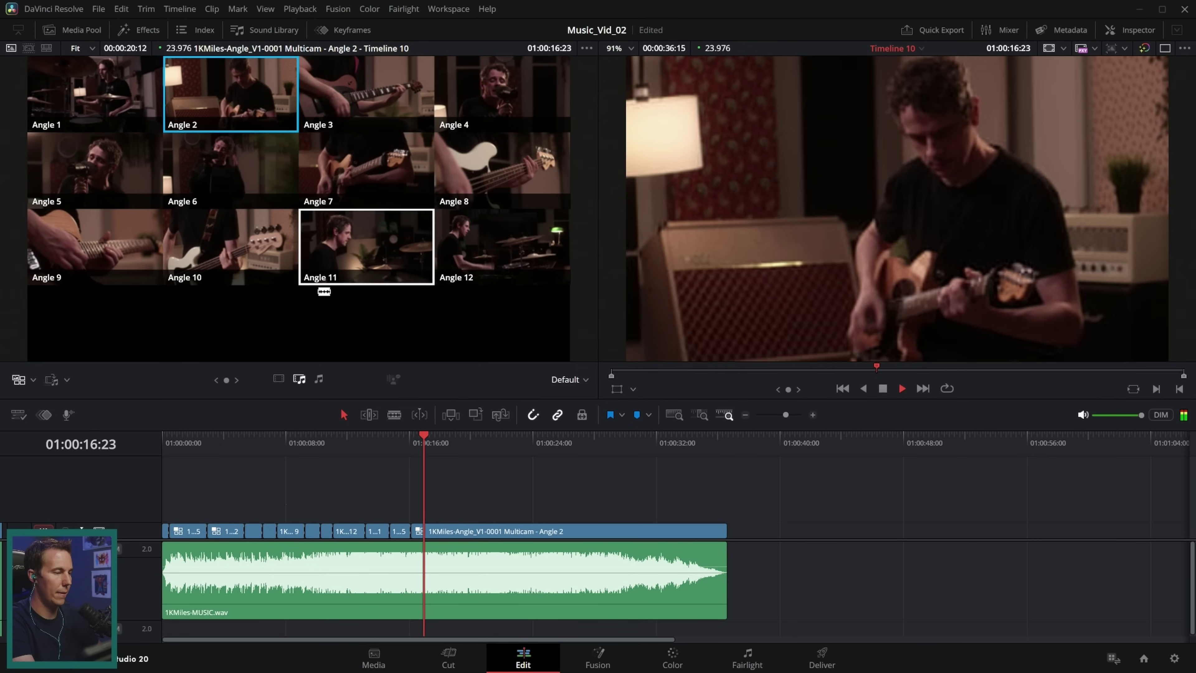
left_click(368, 94)
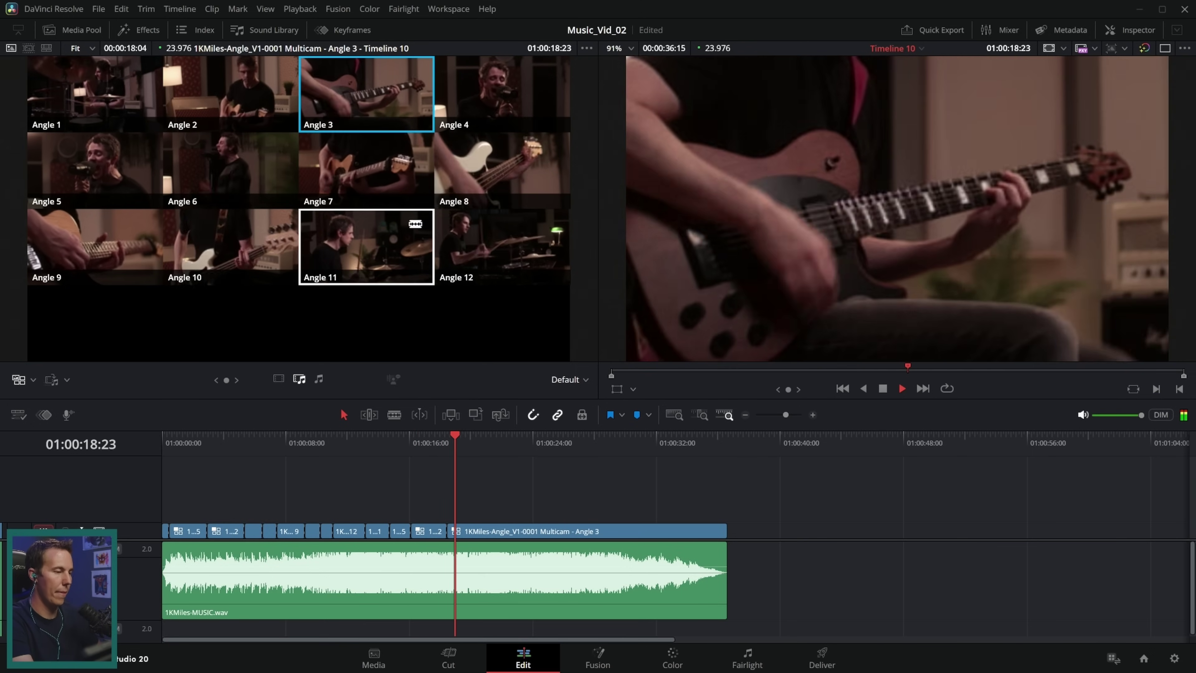
left_click(512, 95)
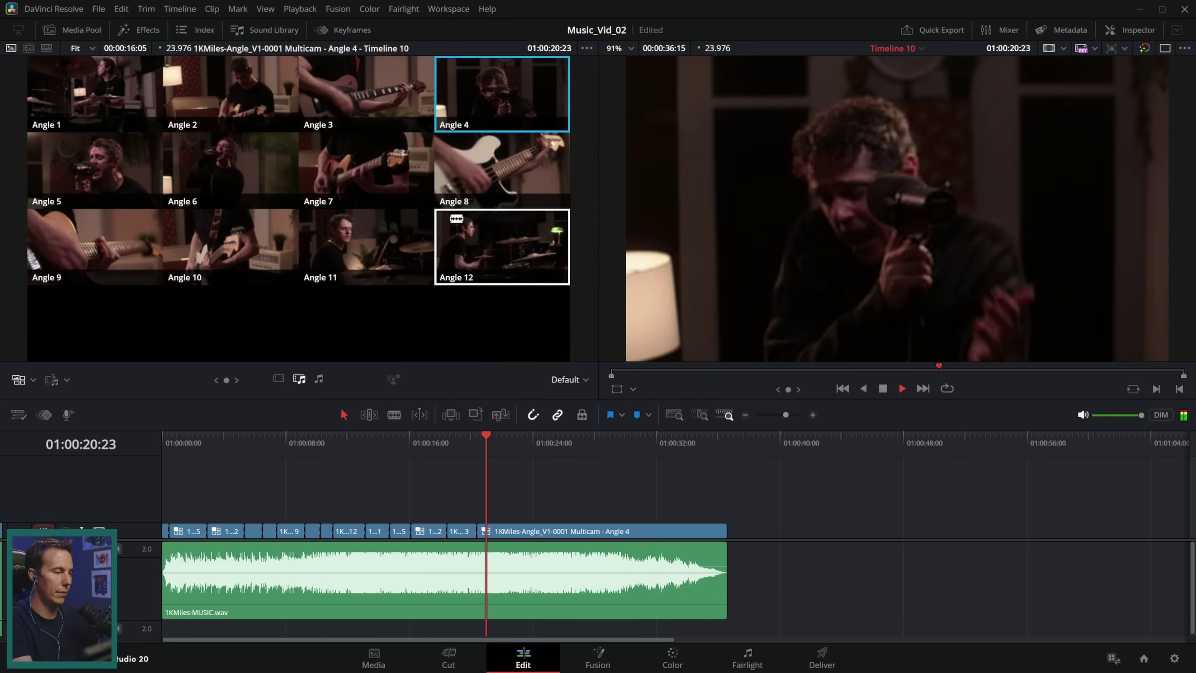
left_click(94, 167)
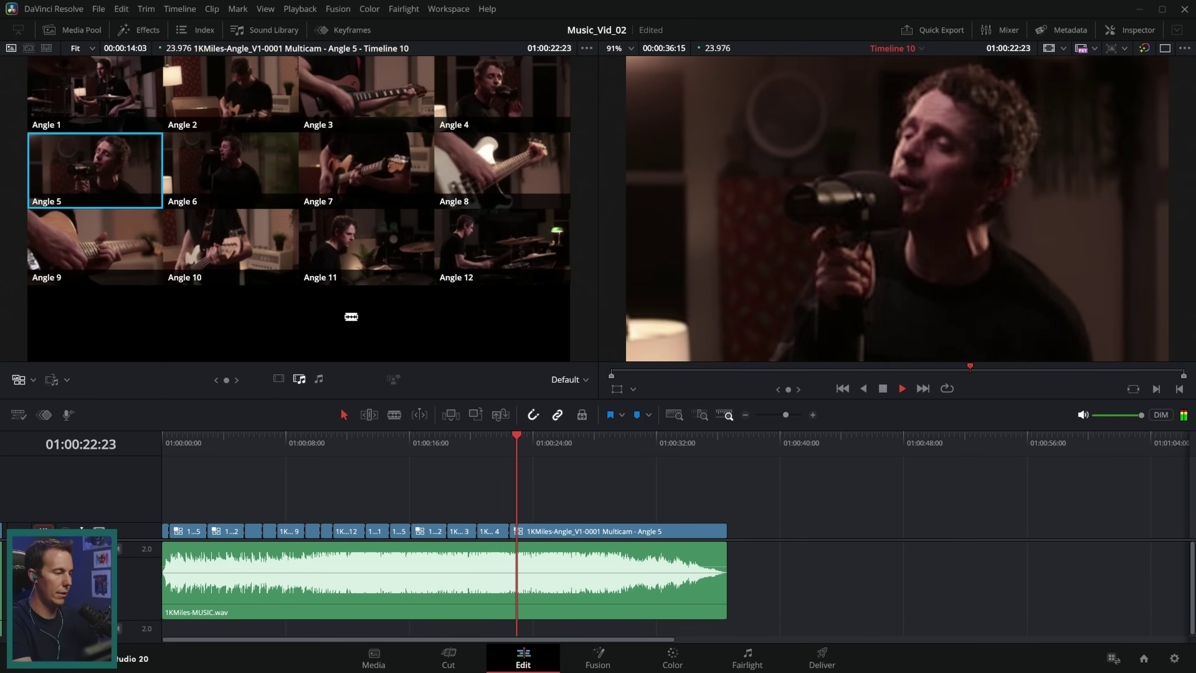
- Finish the live multicam pass to the song's end by cutting to Angles 10, 11, 6, 8, 7, 9 and 5
left_click(245, 254)
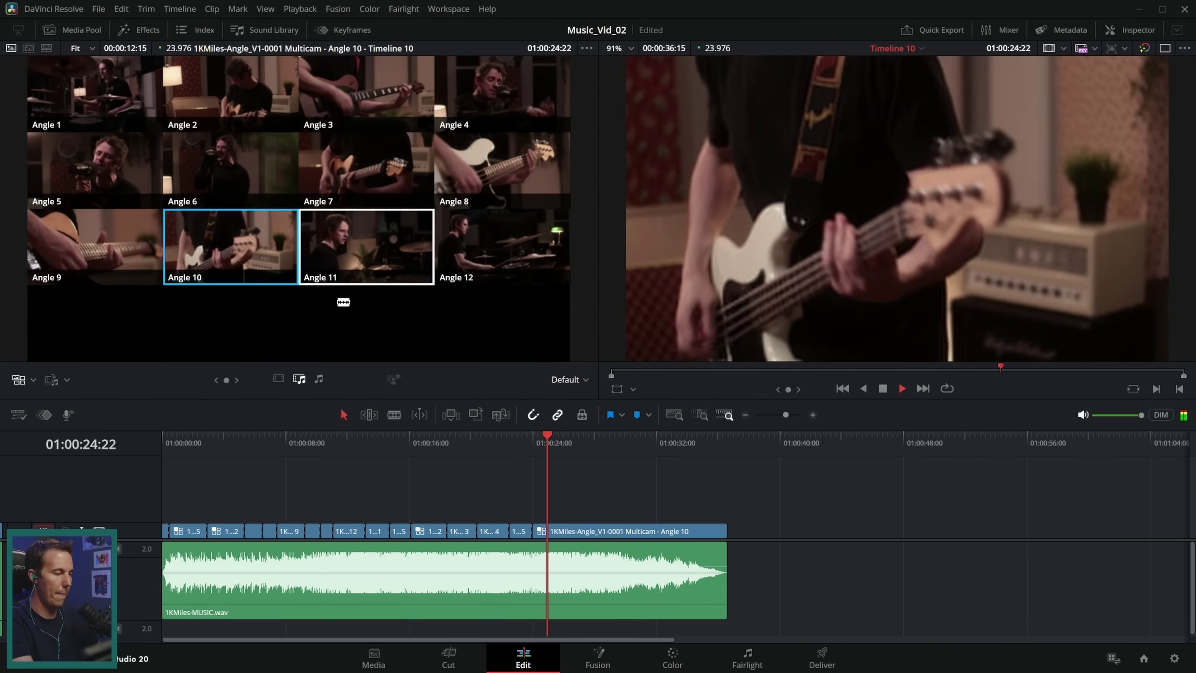
left_click(362, 268)
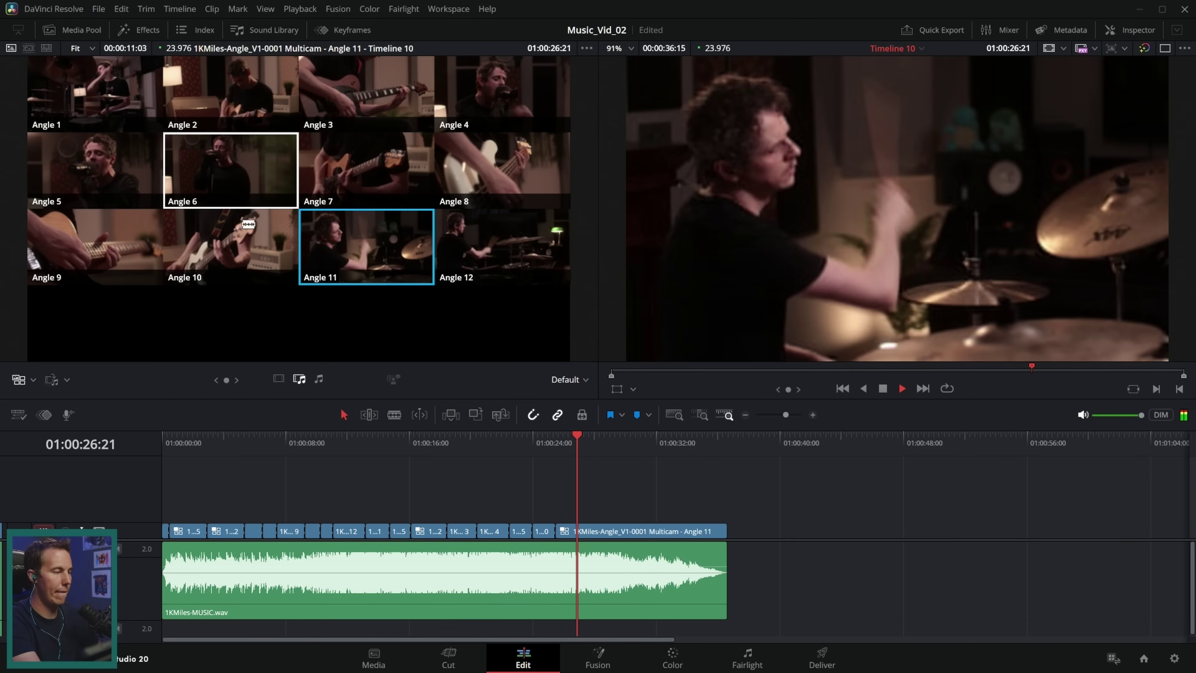
left_click(231, 174)
left_click(471, 189)
left_click(368, 174)
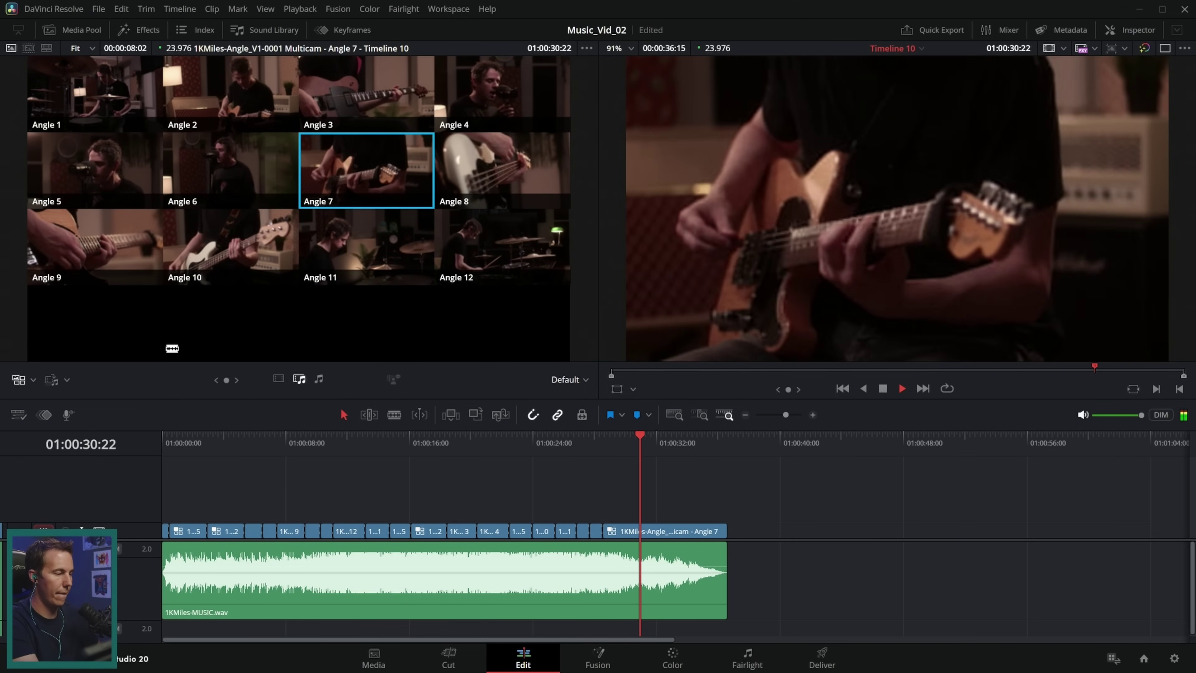
left_click(130, 282)
left_click(94, 172)
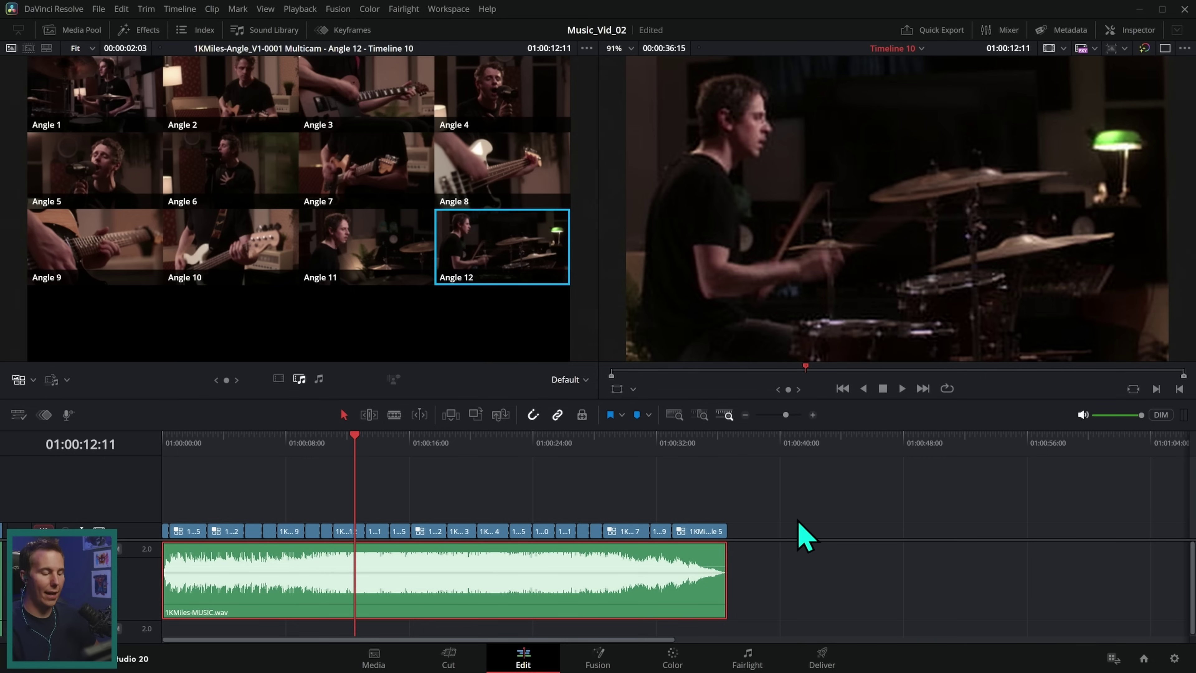
- Show music beats on the 1KMiles-MUSIC.wav clip and deselect it
right_click(501, 594)
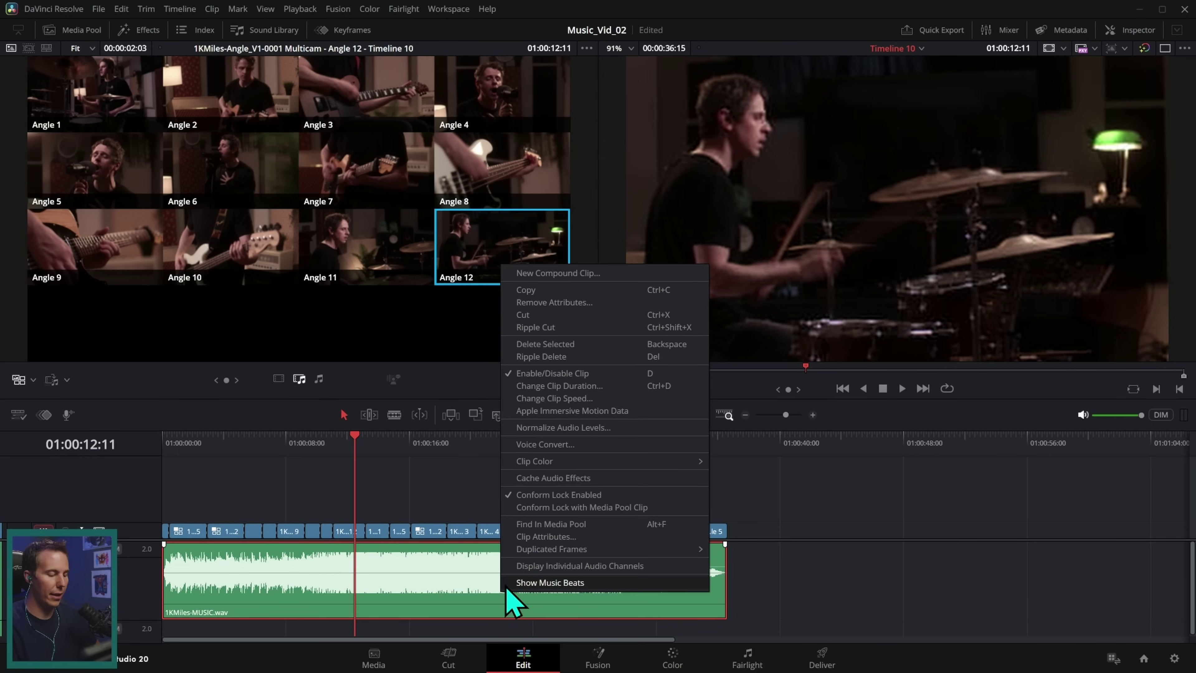
left_click(623, 595)
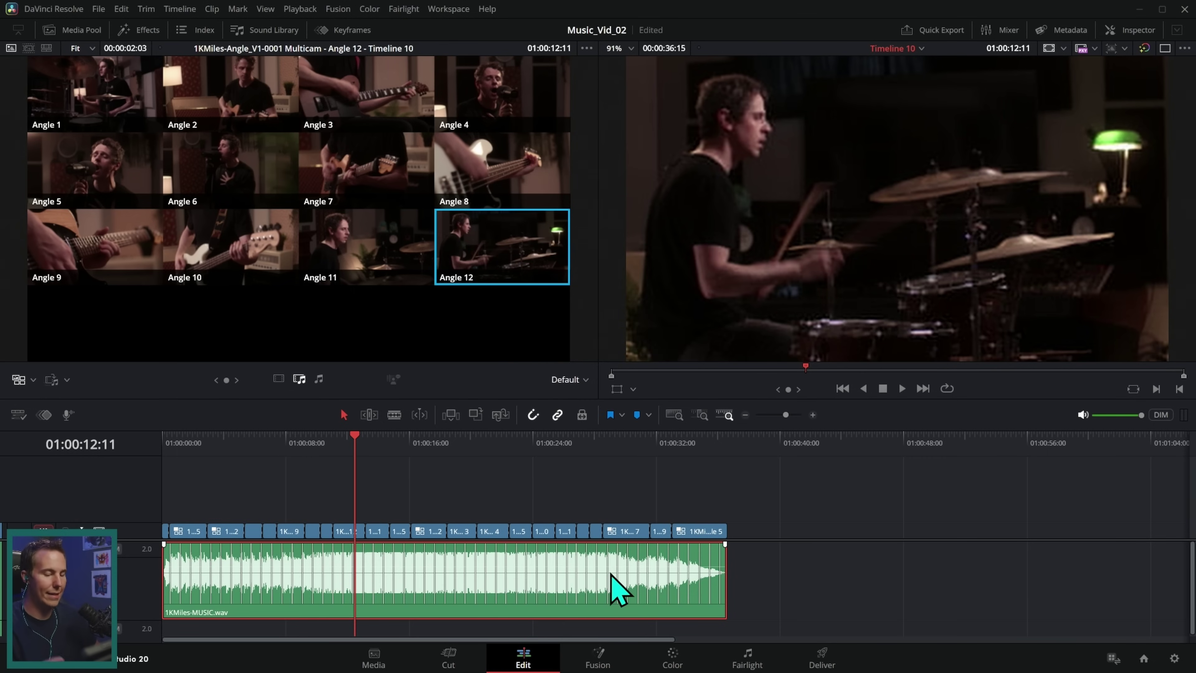
left_click(813, 416)
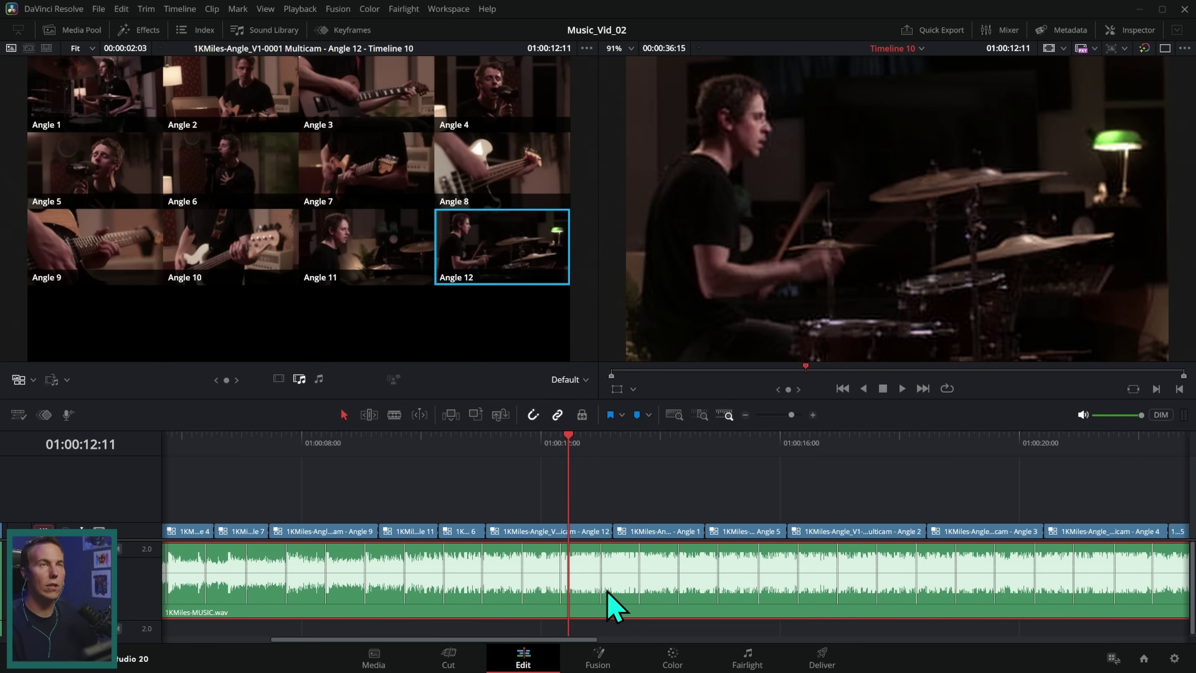
left_click(712, 466)
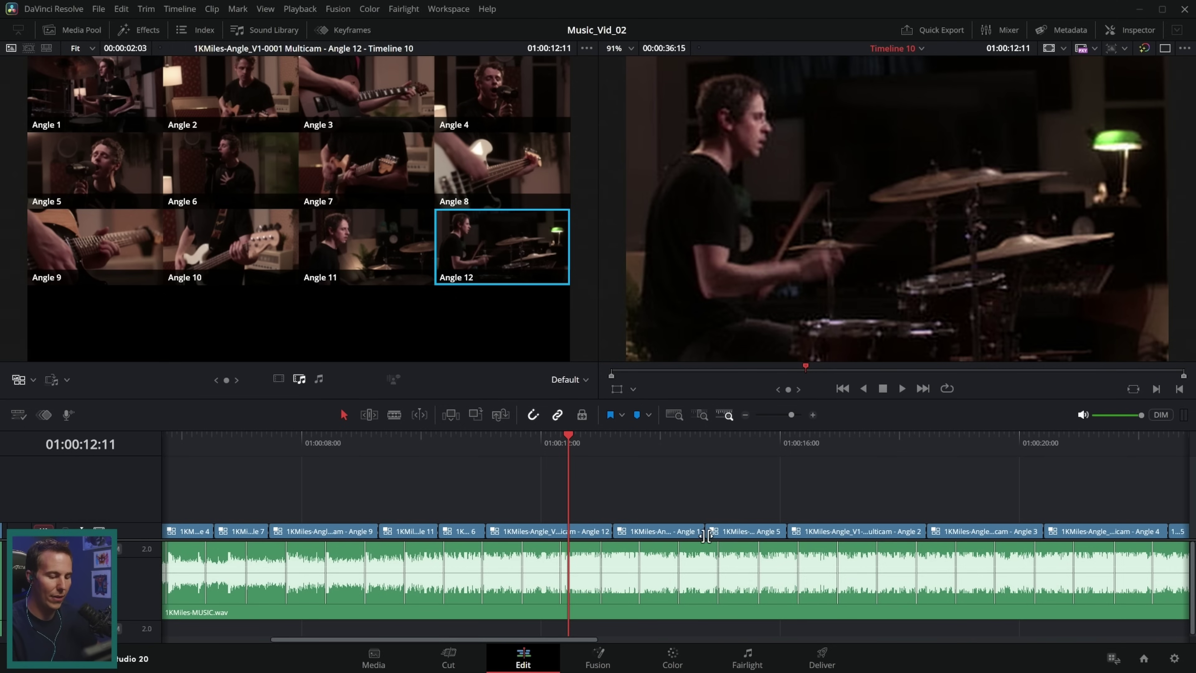
- Roll the edit points from the Angle 9 to Angle 4 clips, about 9 to 20 seconds in, onto music beats
left_click_drag(705, 531, 601, 532)
mouse_move(787, 531)
left_mouse_down()
mouse_move(798, 531)
mouse_move(726, 532)
left_mouse_up()
scroll(881, 497, "right", 3)
left_click_drag(854, 530, 843, 531)
scroll(737, 473, "left", 3)
left_click_drag(500, 531, 377, 531)
scroll(377, 531, "left", 5)
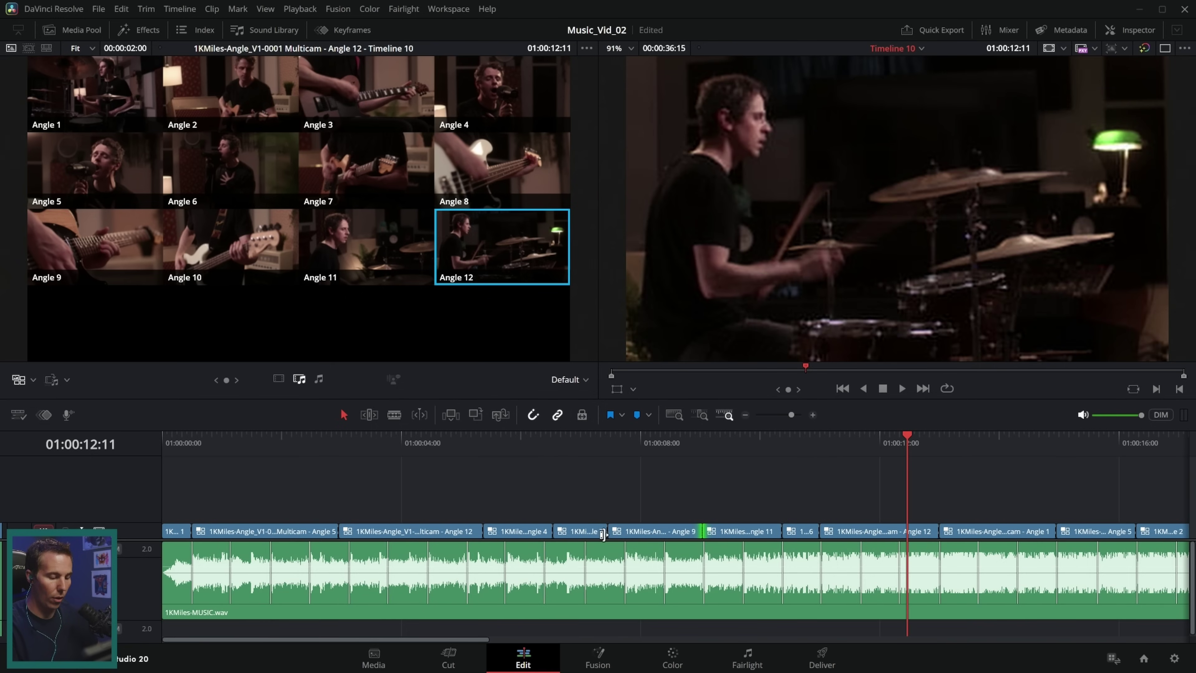
- Roll the early cuts between Angles 7 and 9, 4 and 7, 12 and 4, and 5 and 12 onto music beats
left_click_drag(608, 529, 625, 531)
left_click_drag(553, 532, 467, 530)
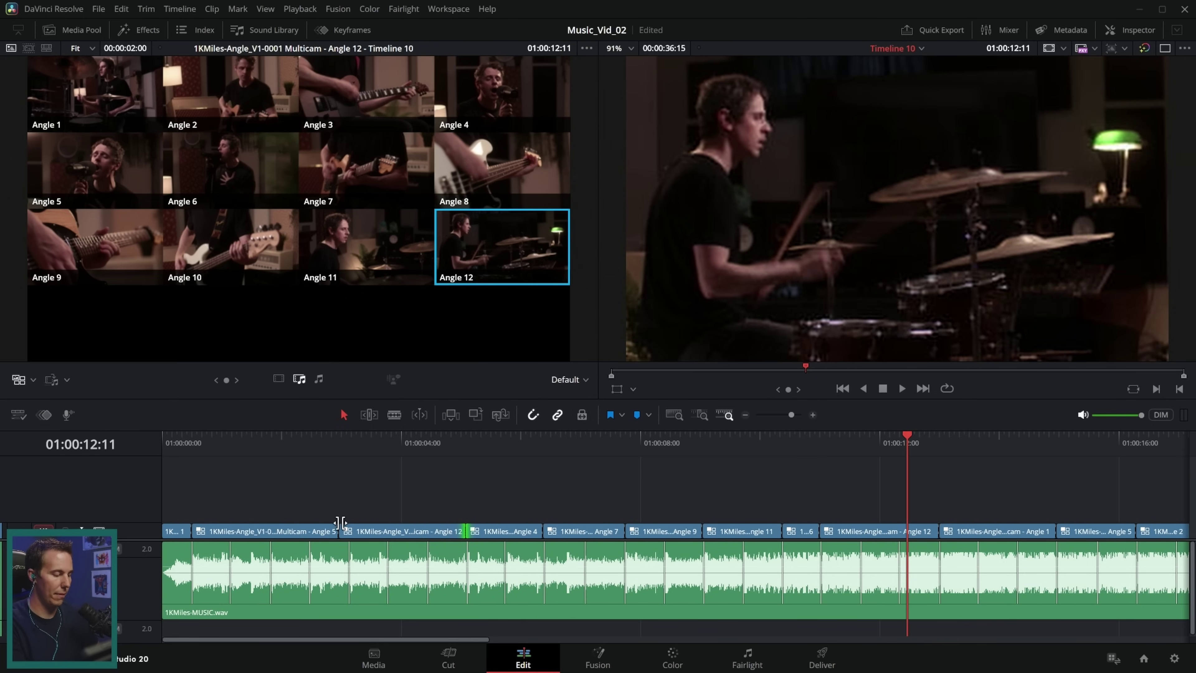
left_click_drag(339, 529, 348, 529)
- Play through the adjusted cuts and switch the Angle 1 clip starting at 01:00:13:00 to Angle 6
left_click(291, 447)
key("space")
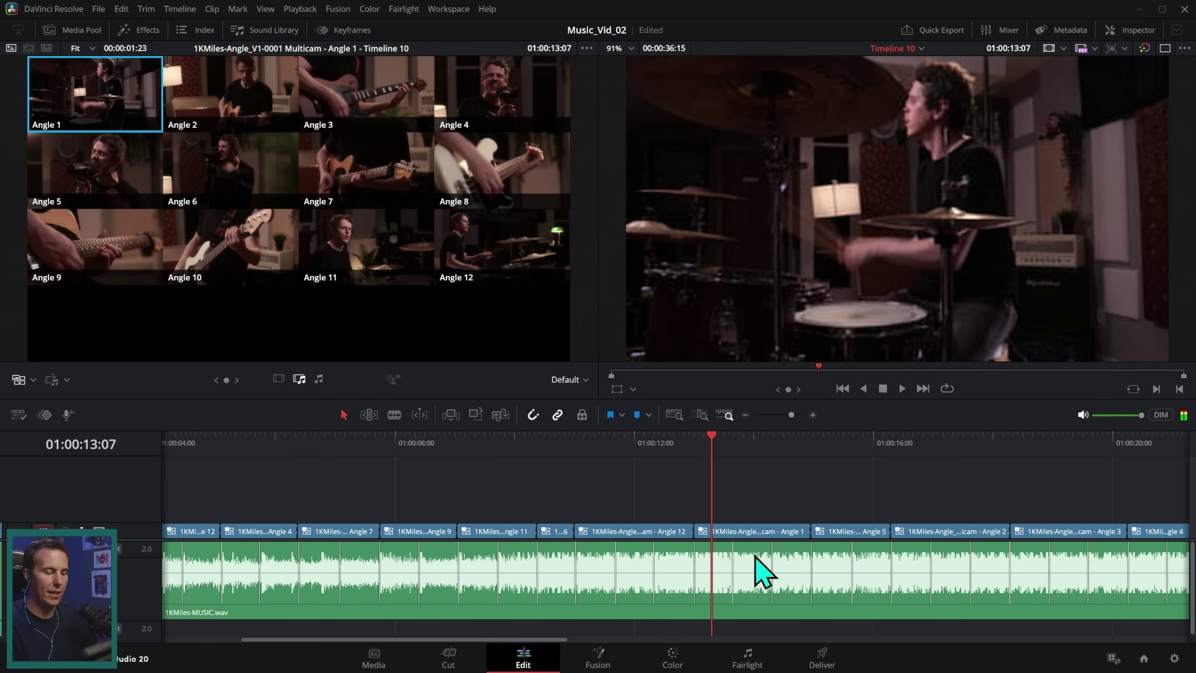
key("Up")
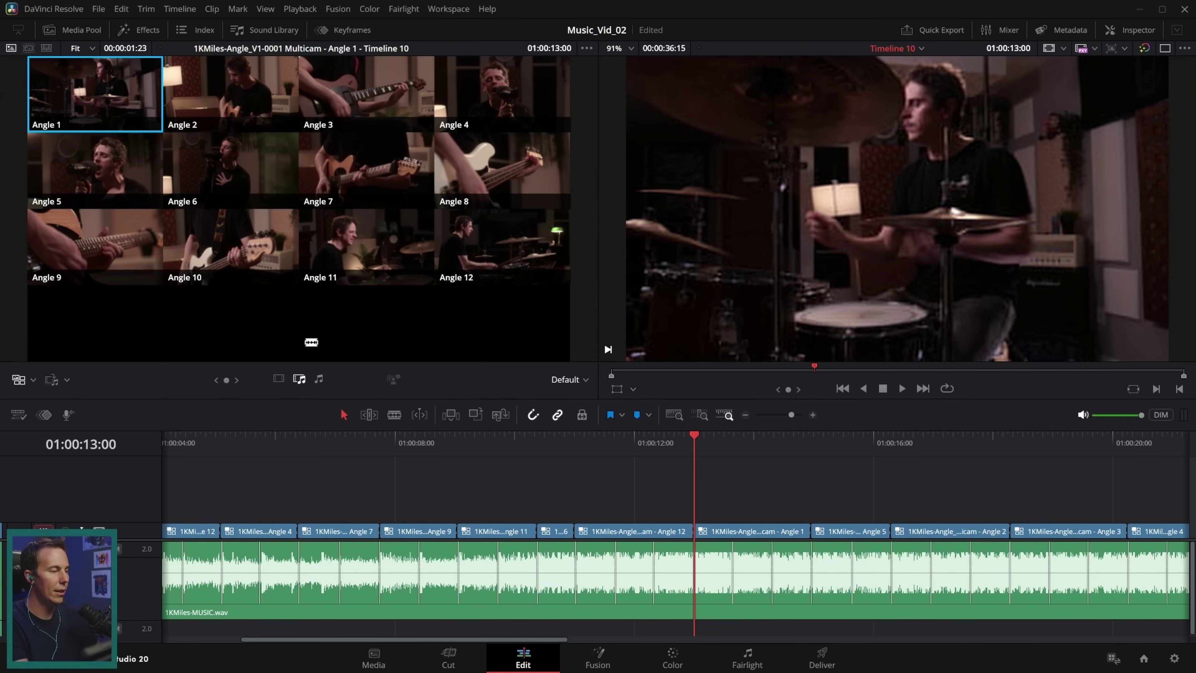
left_click(238, 166)
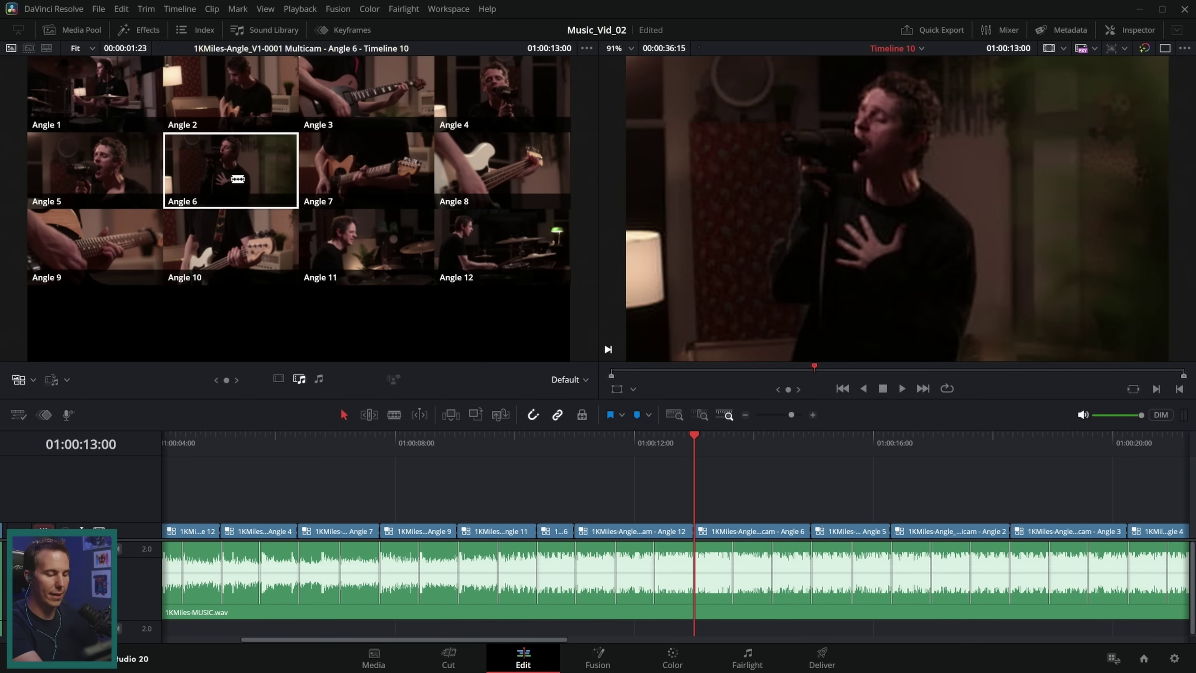
- Roll the cuts between Angles 10 and 11, 11 and 6, and 6 and 8 onto music beats, checking them in playback
left_click(595, 442)
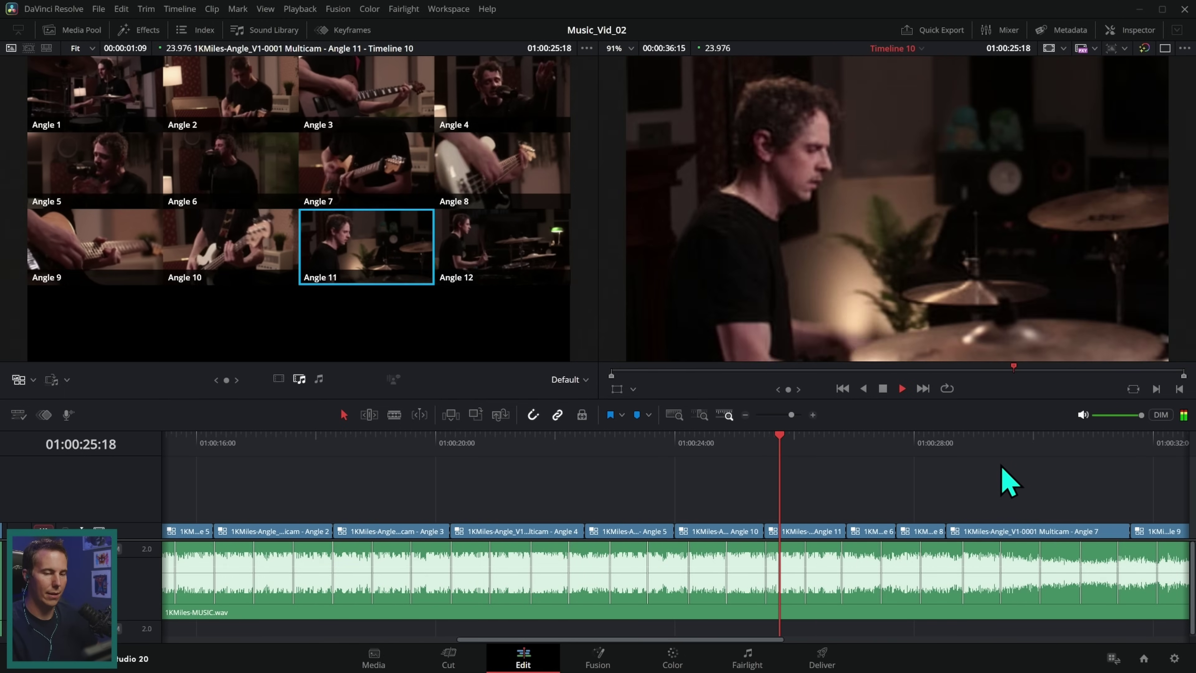
left_click(759, 528)
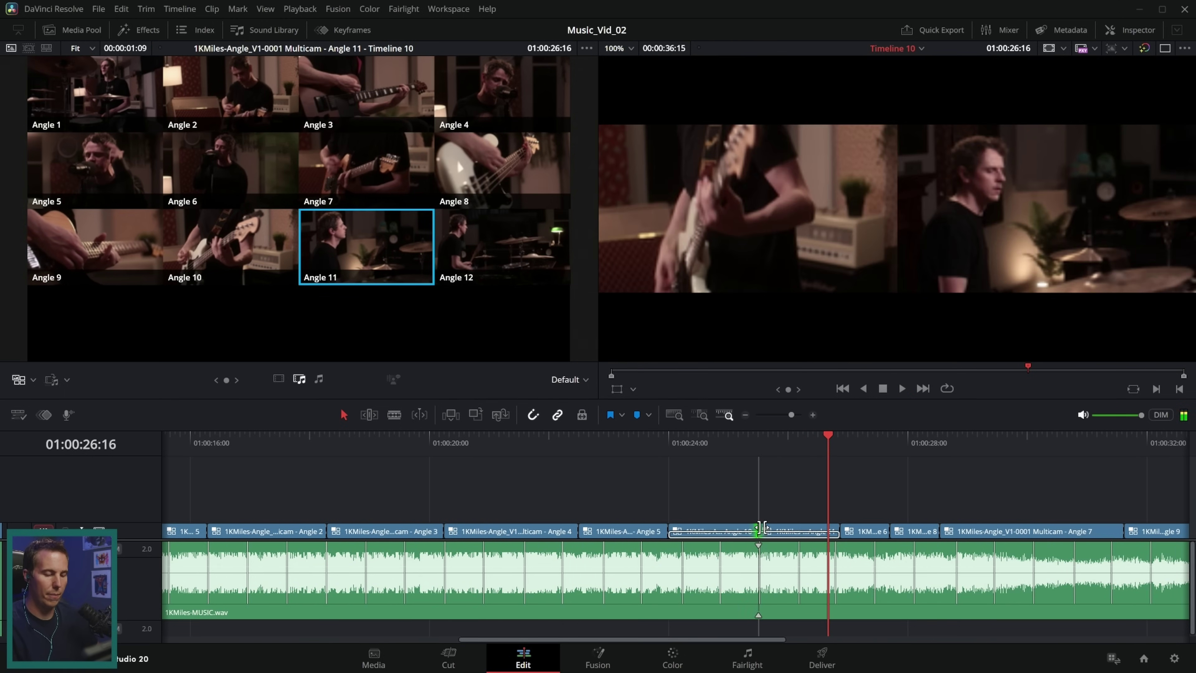
key("space")
left_click_drag(843, 527, 874, 530)
left_click(804, 445)
key("space")
scroll(875, 479, "right", 2)
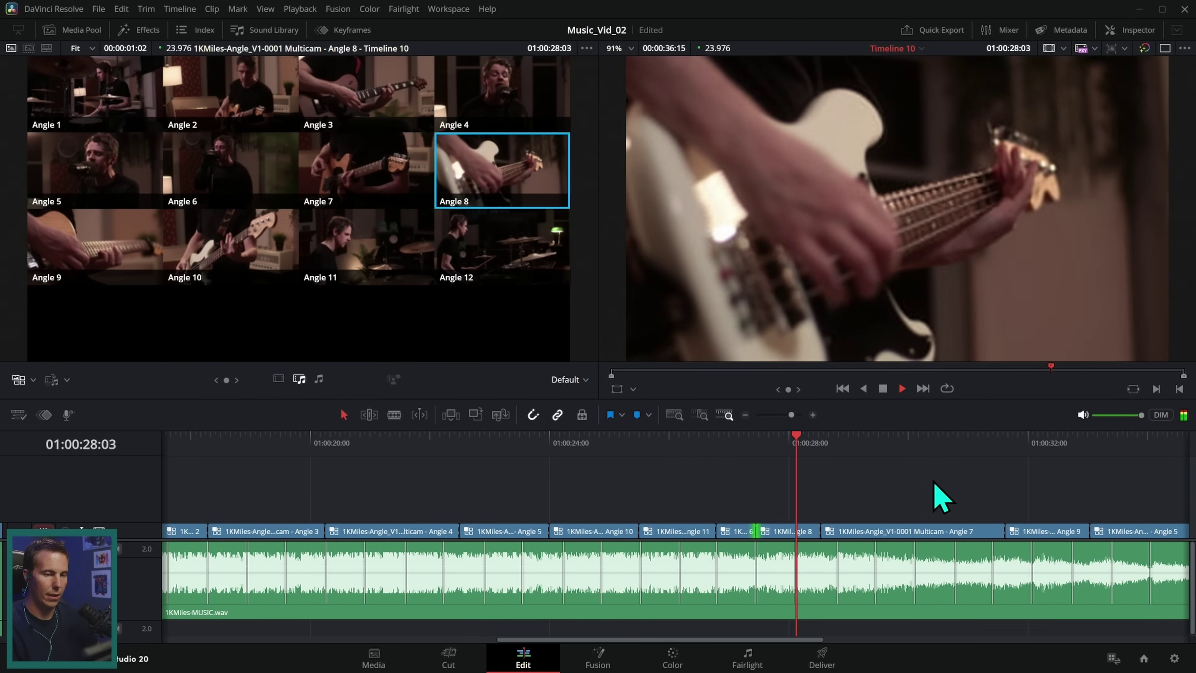
- Roll the cuts between Angles 8 and 7 and between Angles 7 and 9 onto music beats
left_click_drag(820, 529, 836, 529)
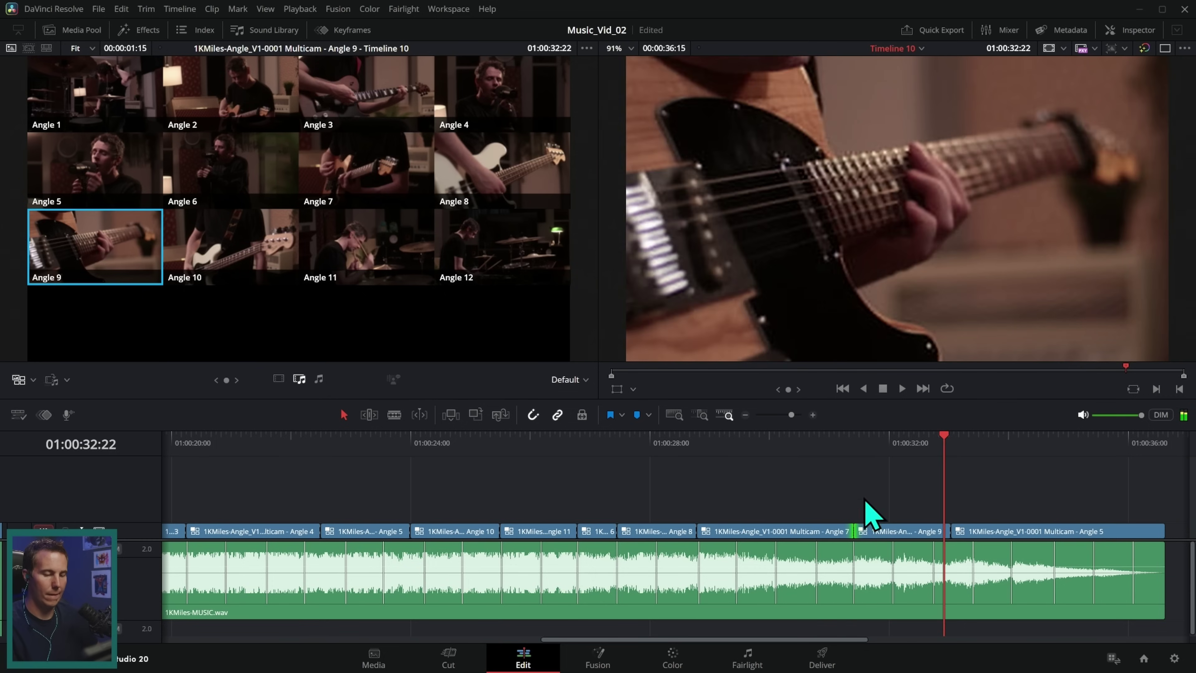
left_click(867, 444)
key("space")
key("space")
- Switch the Angle 9 clip starting at 01:00:31:10 to Angle 3 and play the song's ending
left_click(916, 531)
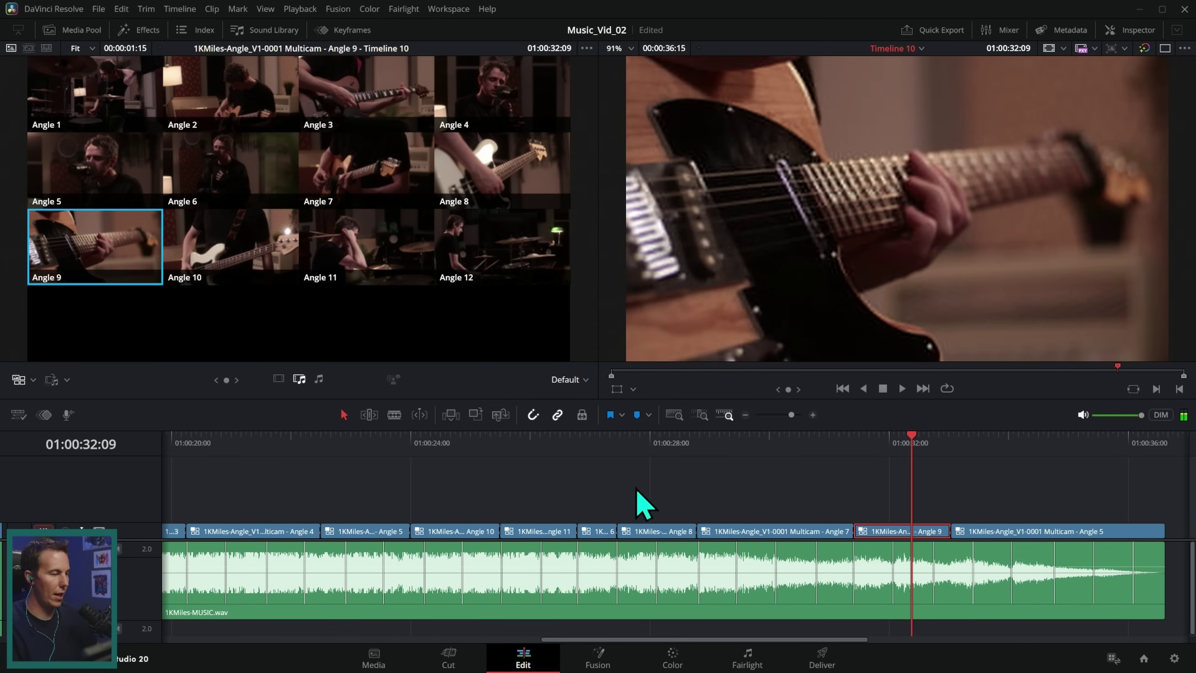
key("Up")
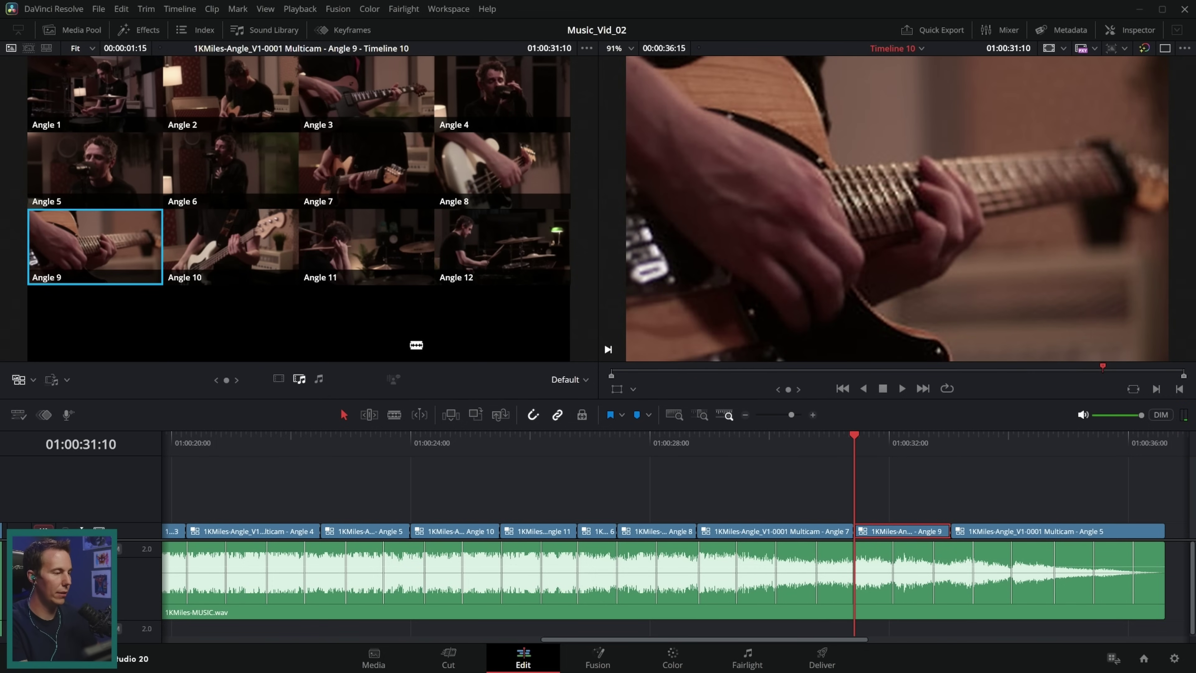
key("space")
left_click_drag(890, 439, 854, 449)
left_click(351, 88)
key("space")
left_click(794, 448)
scroll(982, 464, "right", 3)
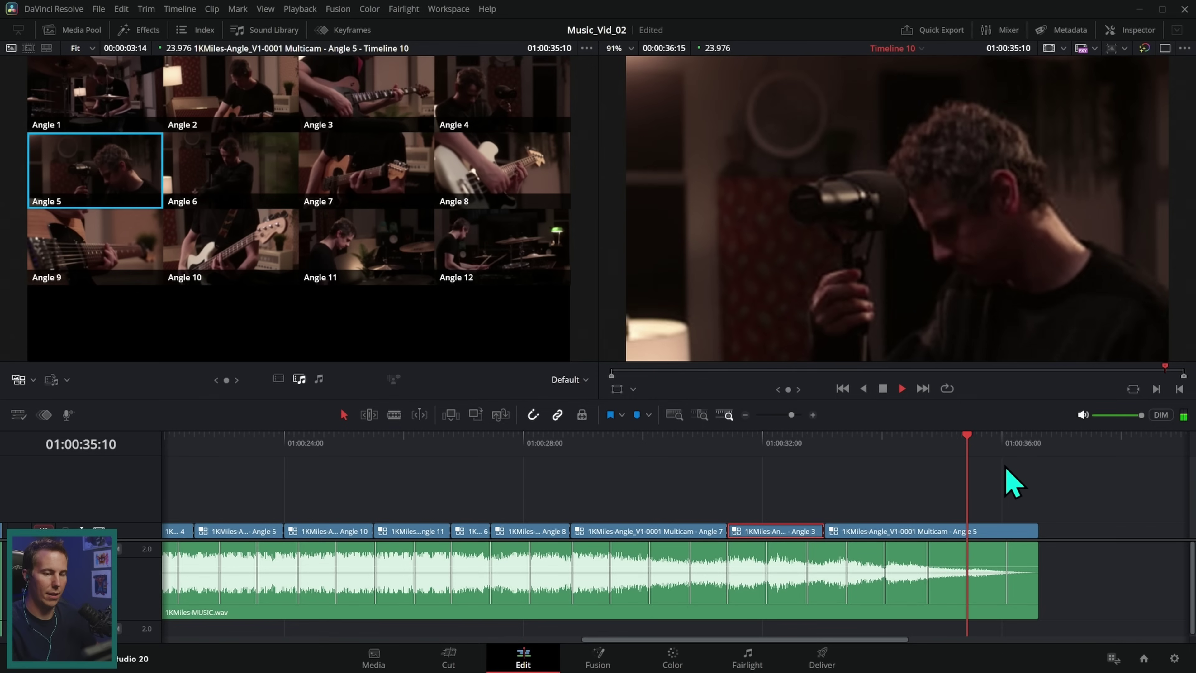
- Fine-tune the cut between the Angle 6 and Angle 5 clips at about 15 seconds against its beat and play the section
key("shift+z")
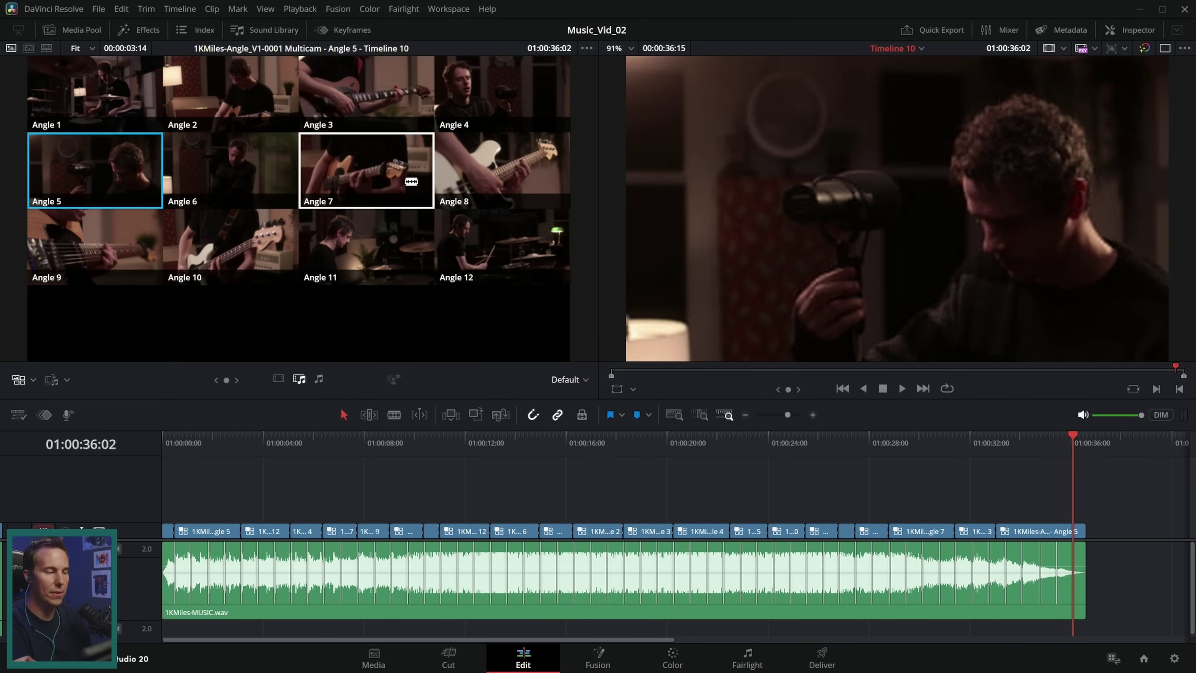
left_click(574, 445)
left_click(812, 415)
left_click(813, 414)
left_click_drag(675, 531, 675, 531)
mouse_move(537, 529)
left_mouse_down()
mouse_move(580, 528)
mouse_move(537, 528)
left_mouse_up()
key("space")
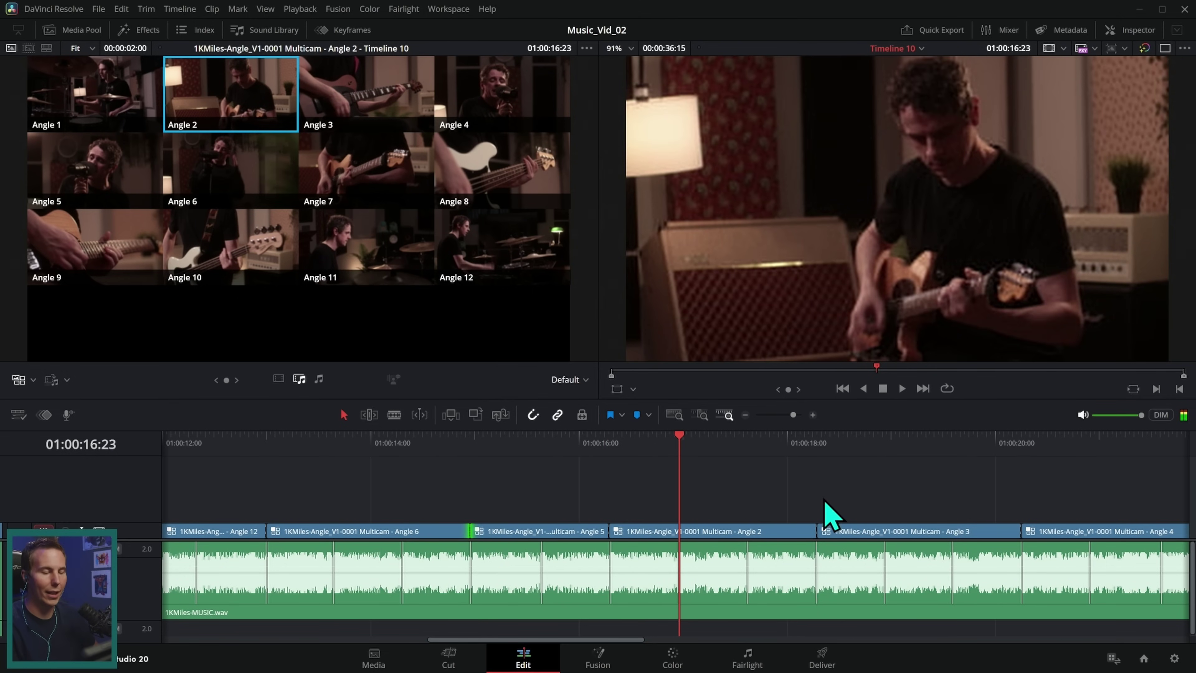
key("shift+z")
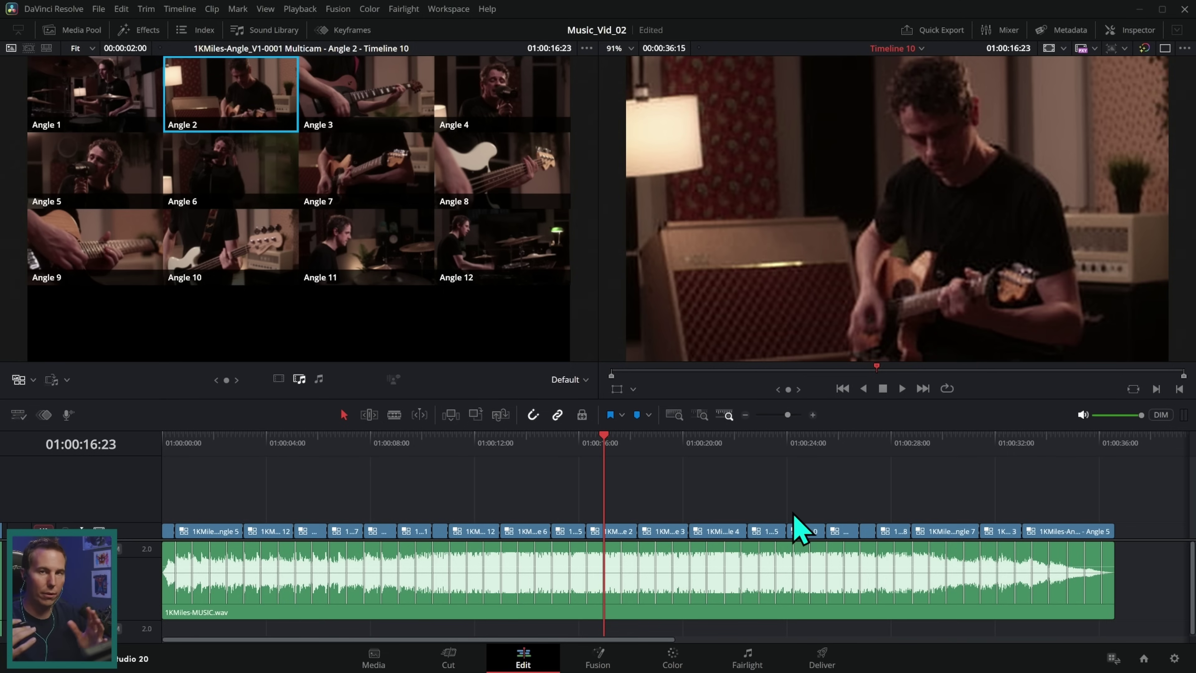
- Step through the cuts to the Angle 7 clip at 01:00:28:19 and change the timeline viewer's proxy handling option
key("Down")
key("Down")
key("Down")
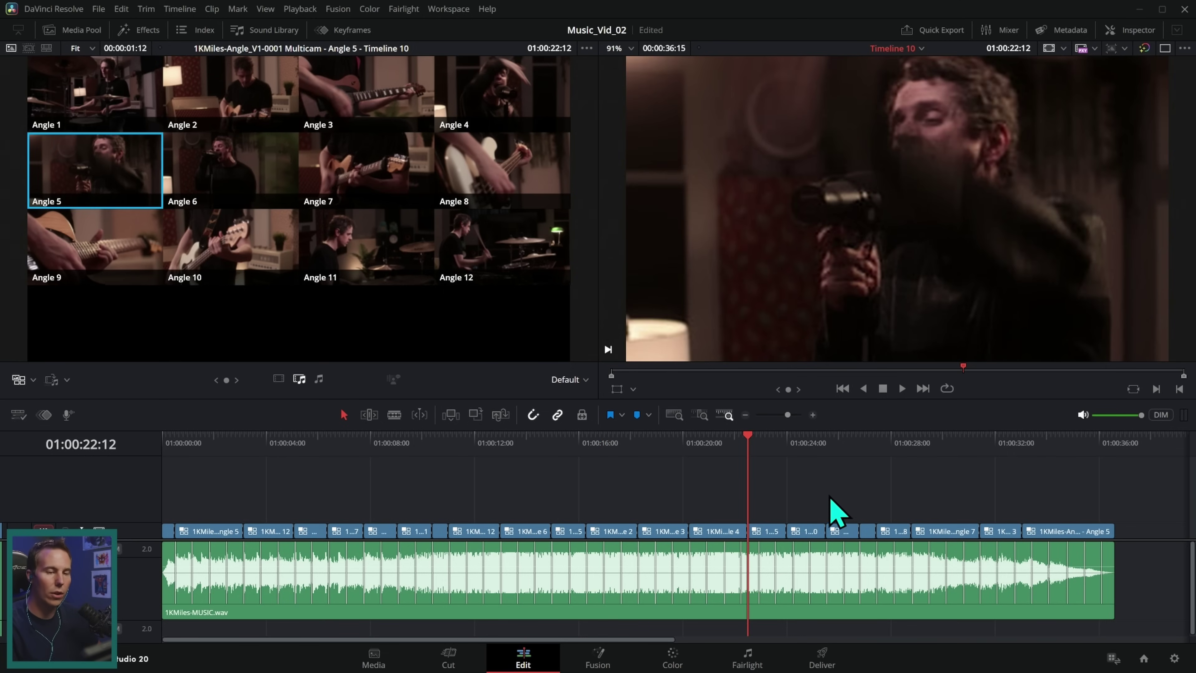
key("Down")
key("Down")
key("Down")
key("Down")
key("Down")
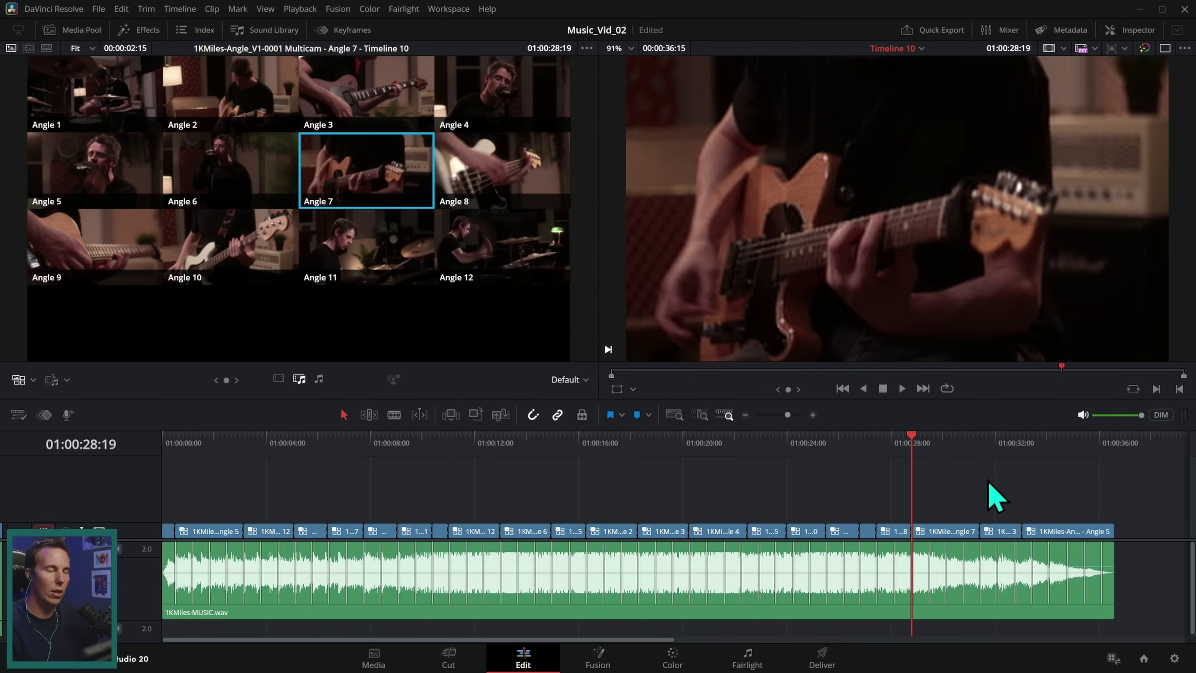
scroll(907, 488, "right", 4)
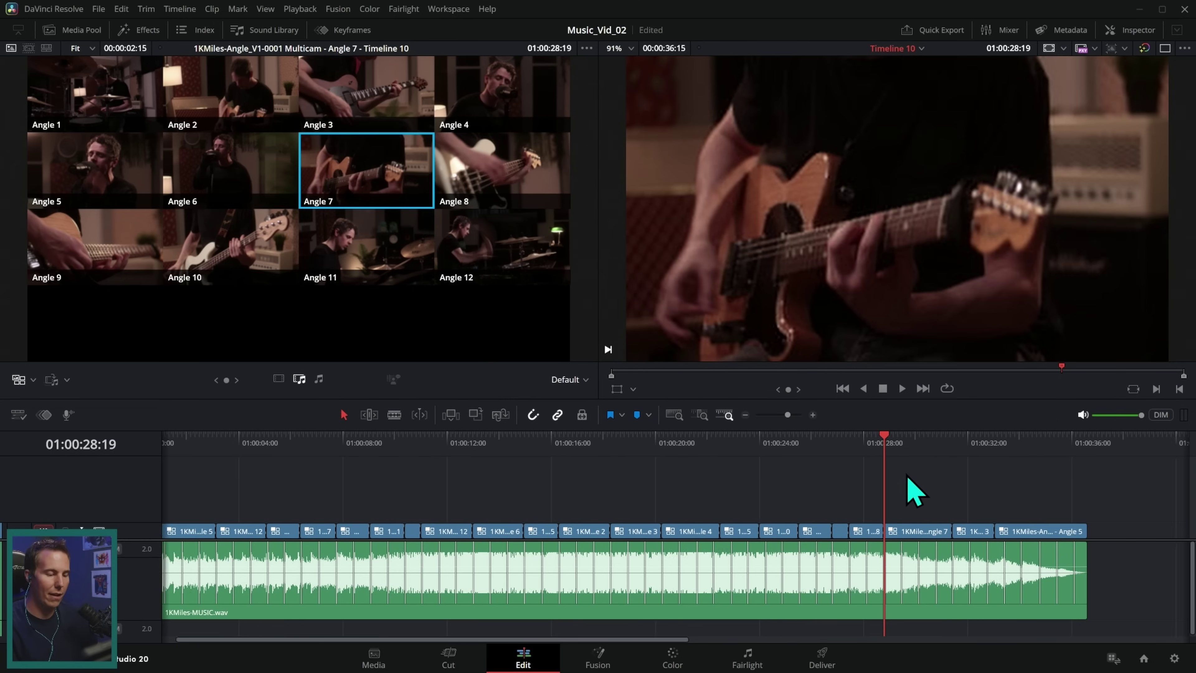
left_click(1083, 50)
left_click(1105, 96)
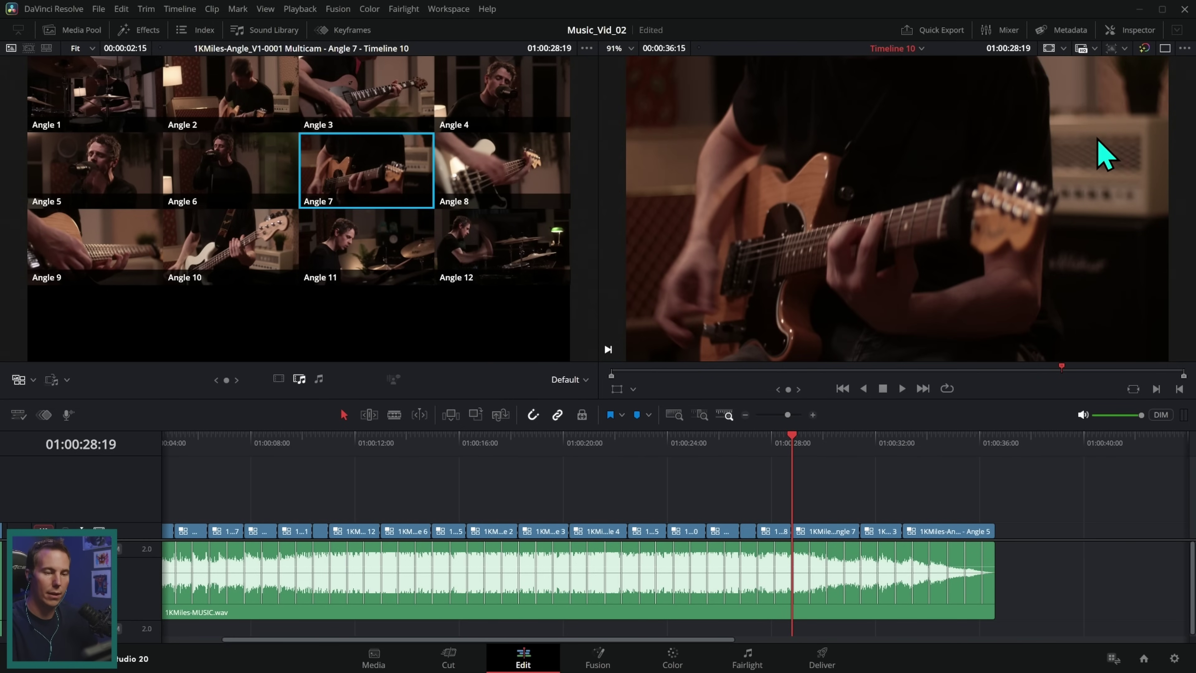
- Play the ending, return the playhead to the start of the final Angle 5 clip at 01:00:33:01 and select that clip
scroll(747, 475, "right", 5)
key("space")
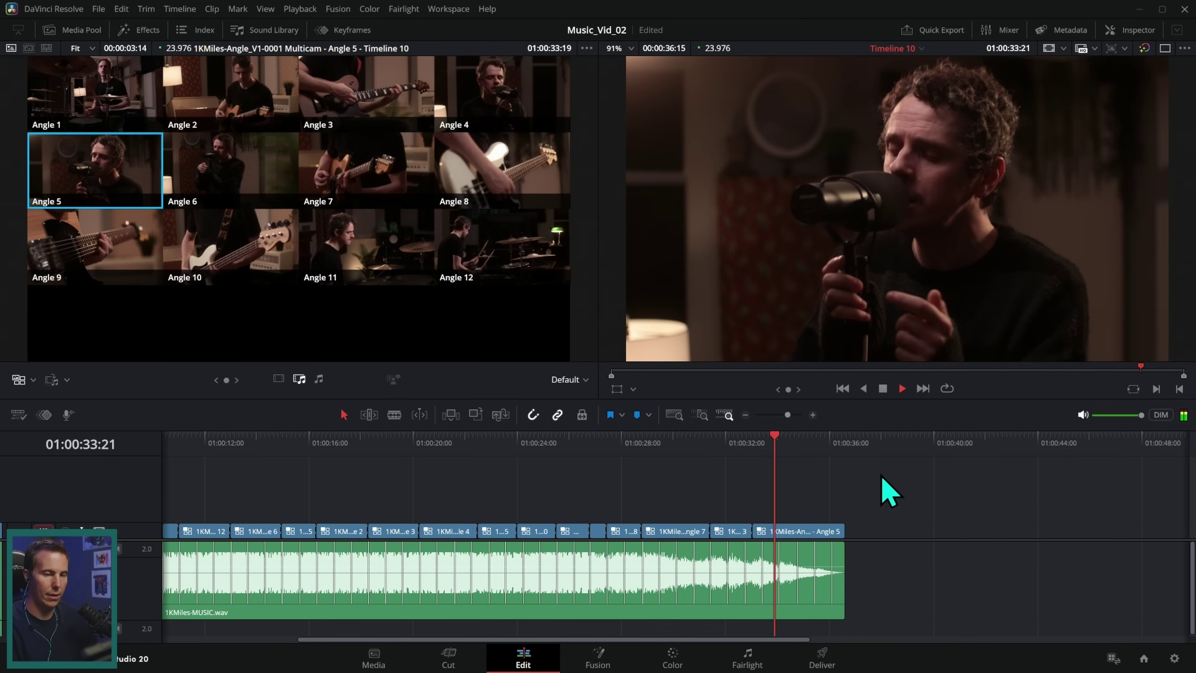
key("Up")
left_click(801, 535)
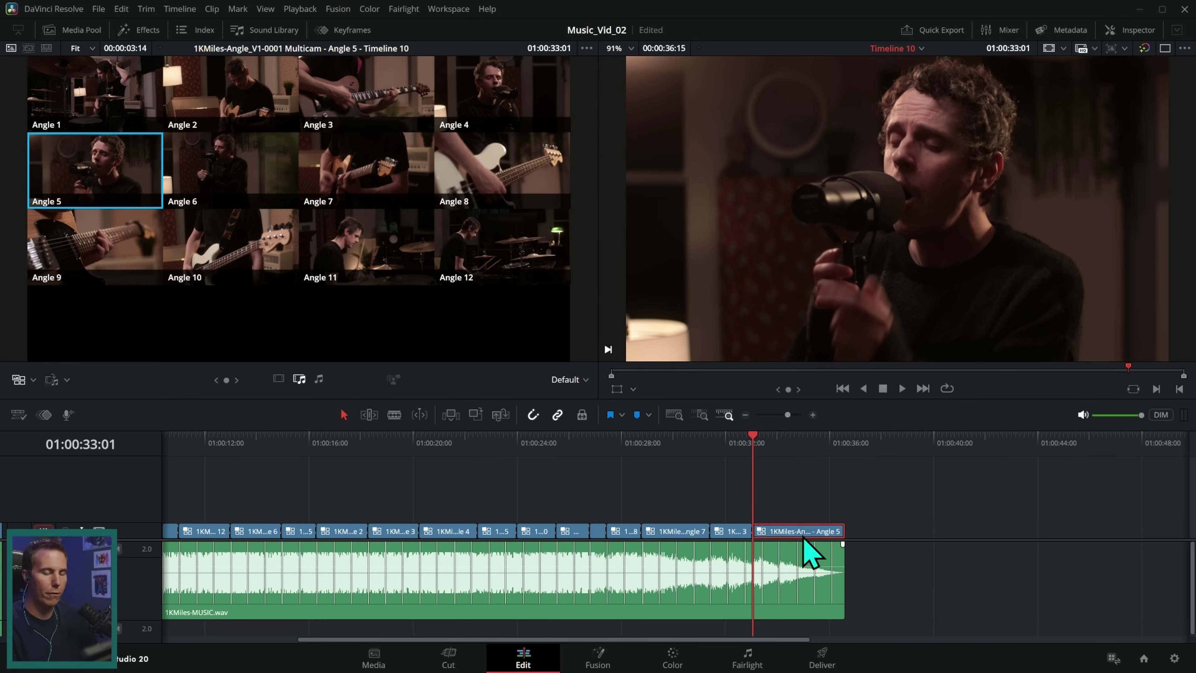